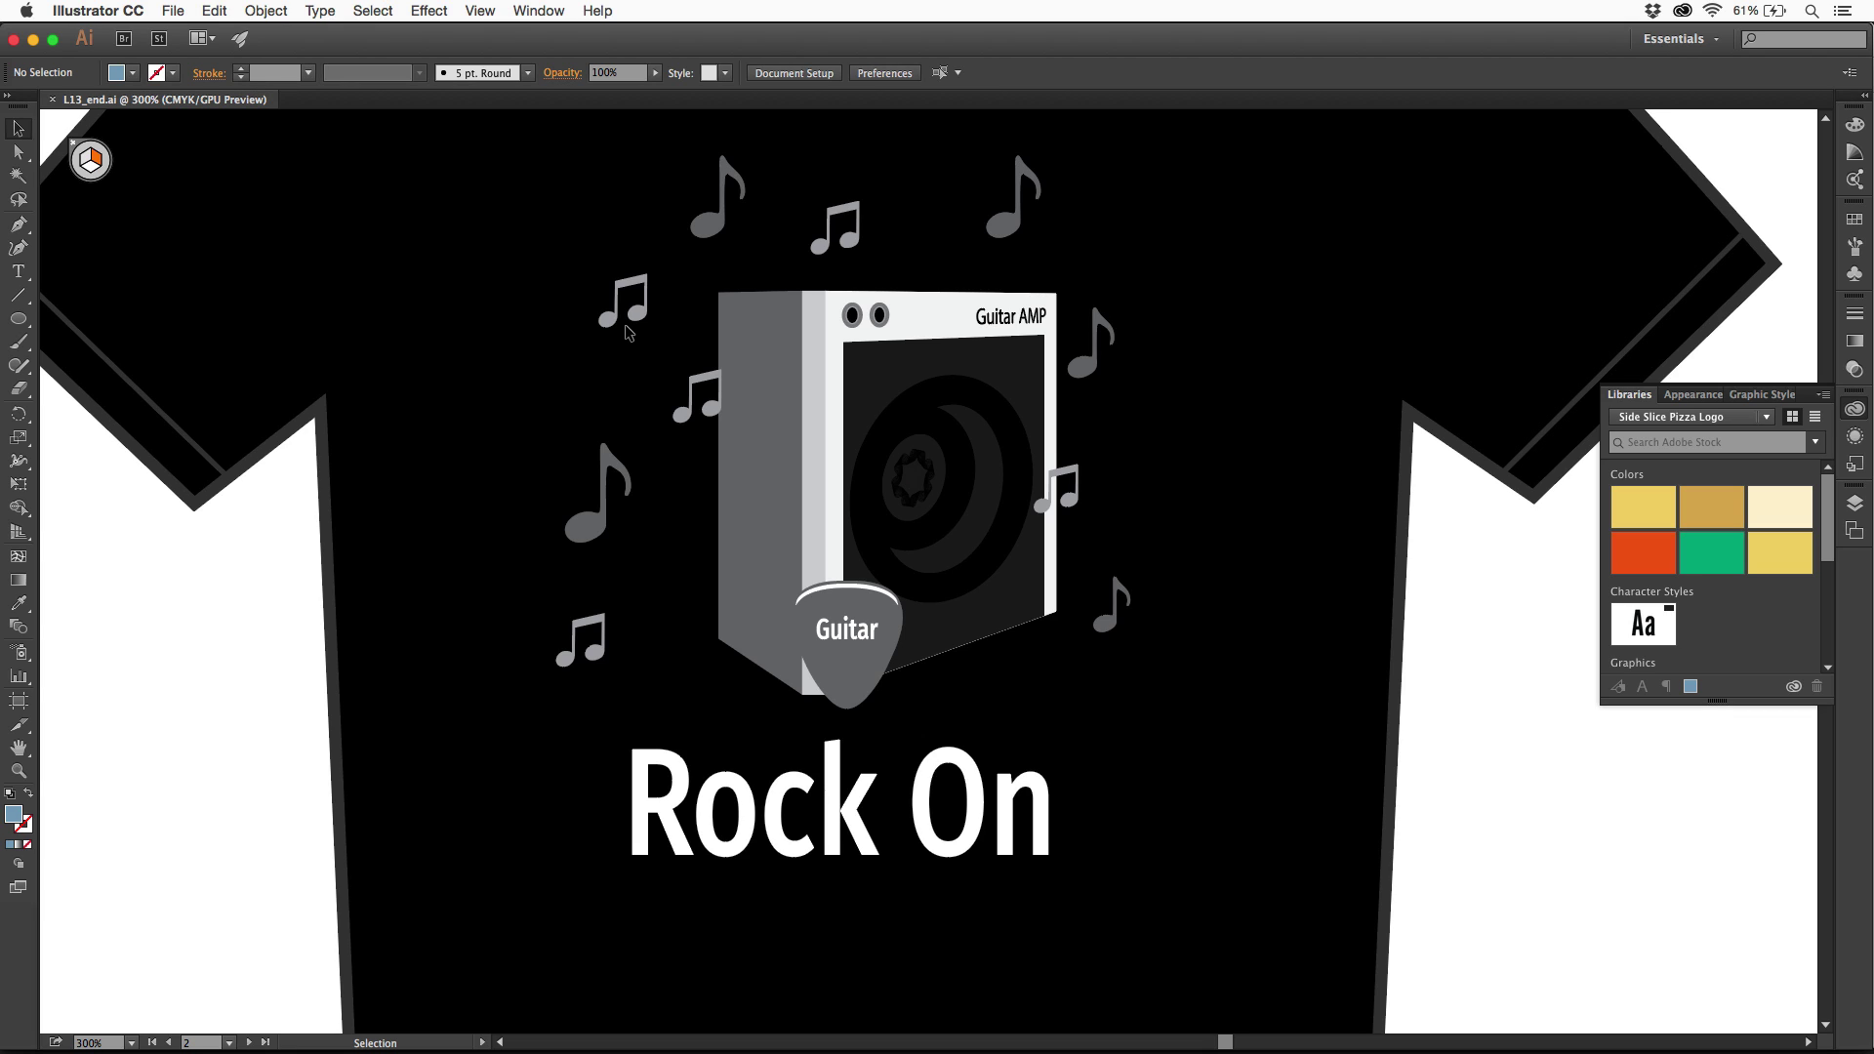
Step: Show the Symbols panel from the right dock instead of the libraries
click(1856, 278)
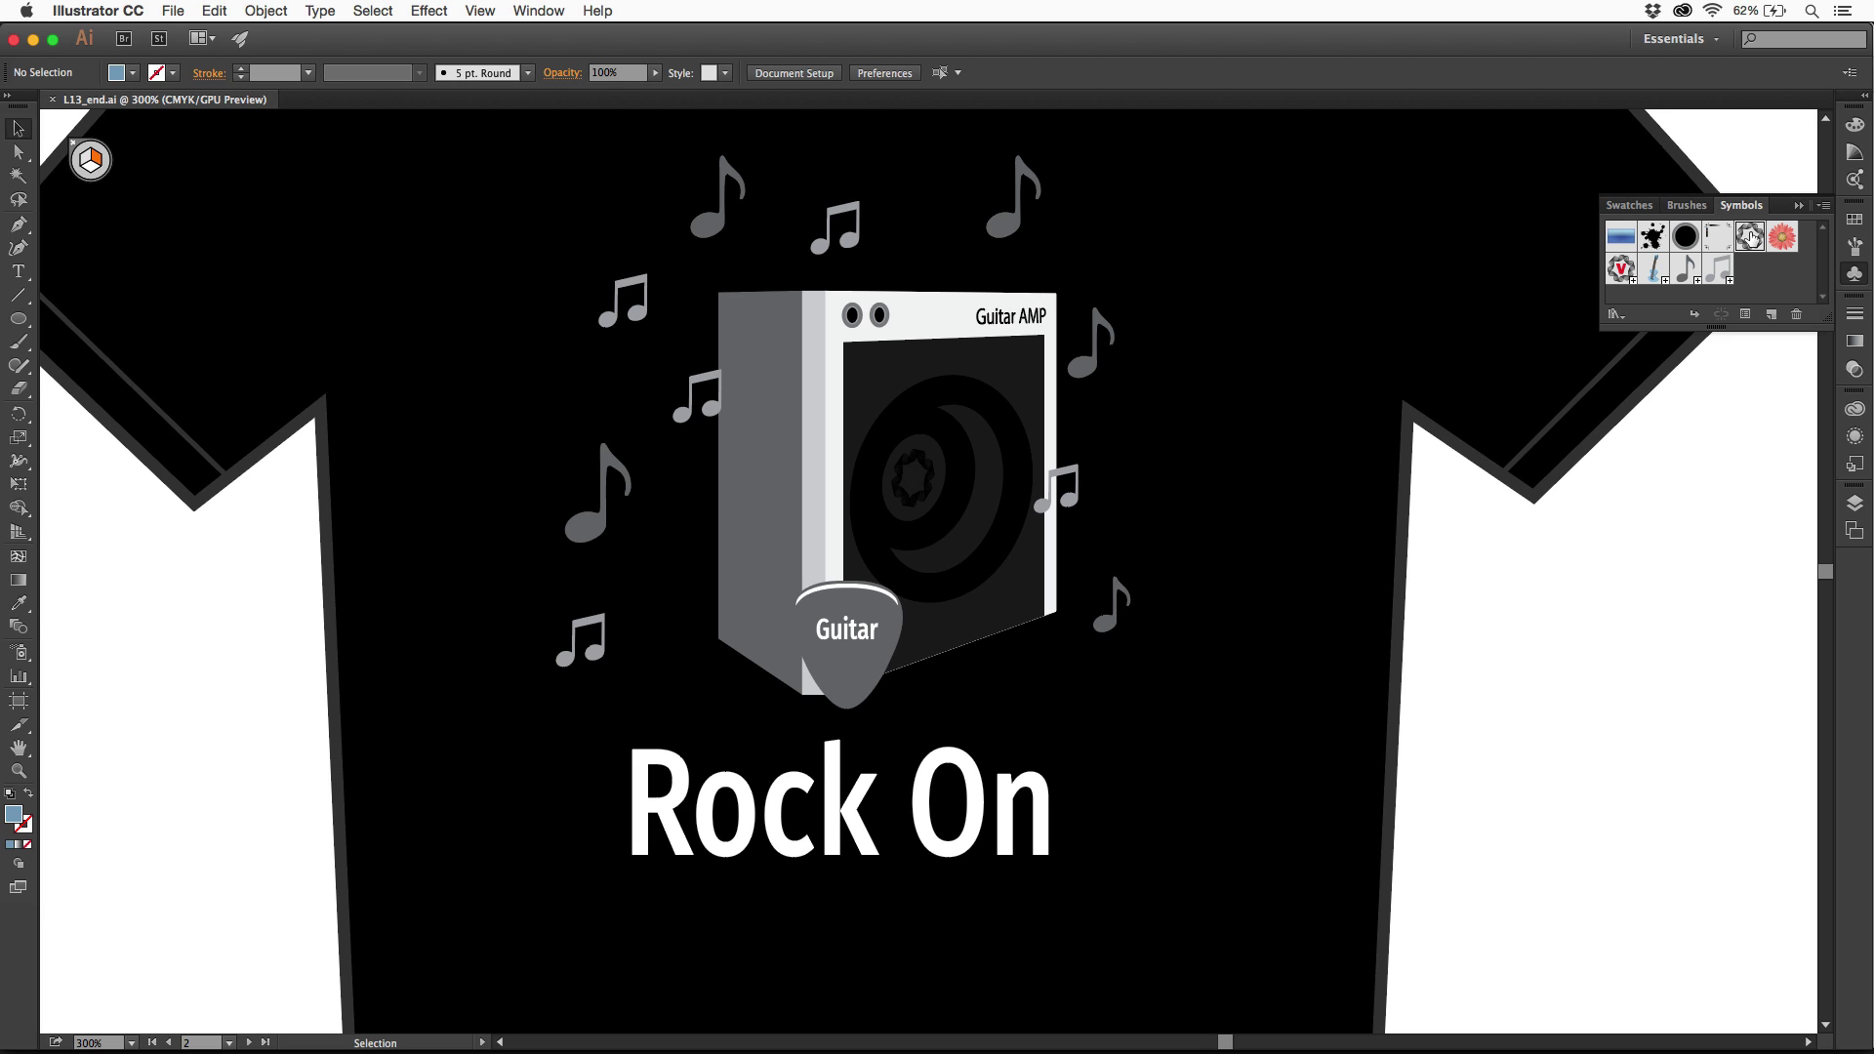
Step: Drag two Ribbon symbol instances onto the canvas, the second dropped below the first
drag(1653, 266, 1633, 777)
click(1718, 571)
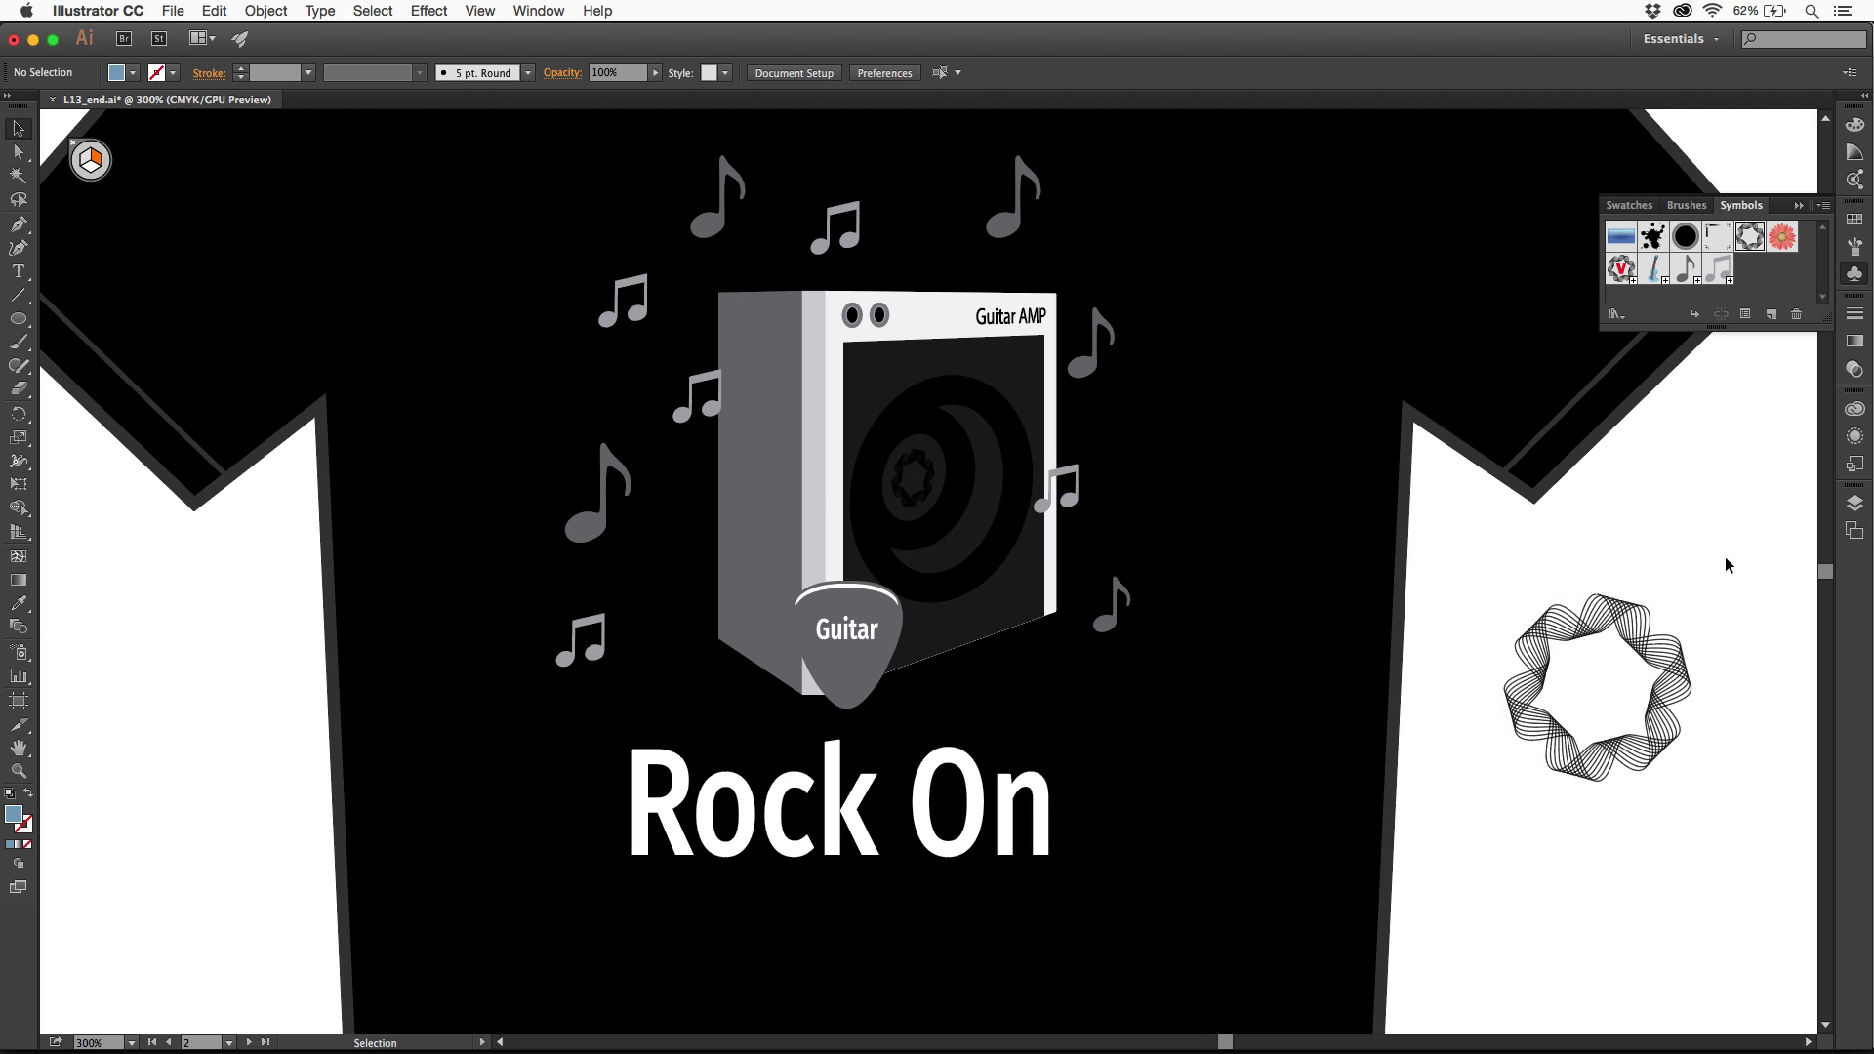
click(1660, 671)
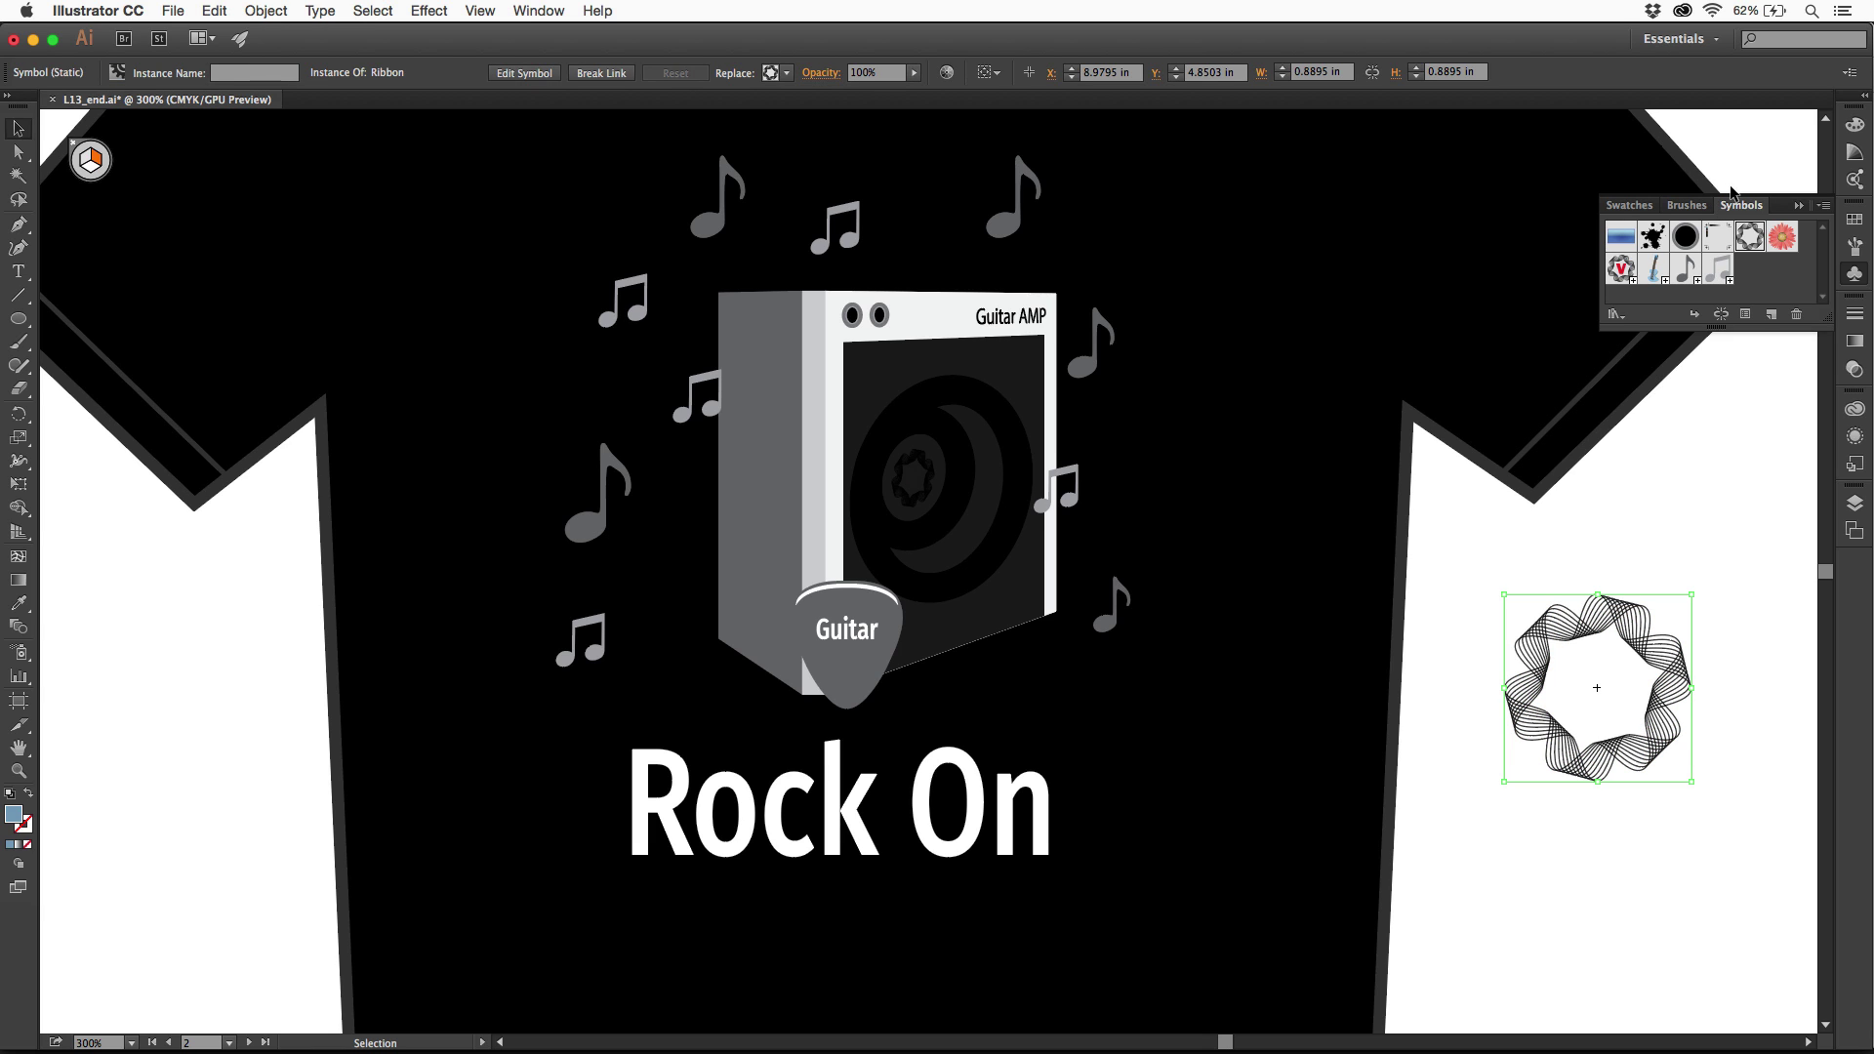
drag(1750, 236, 1660, 831)
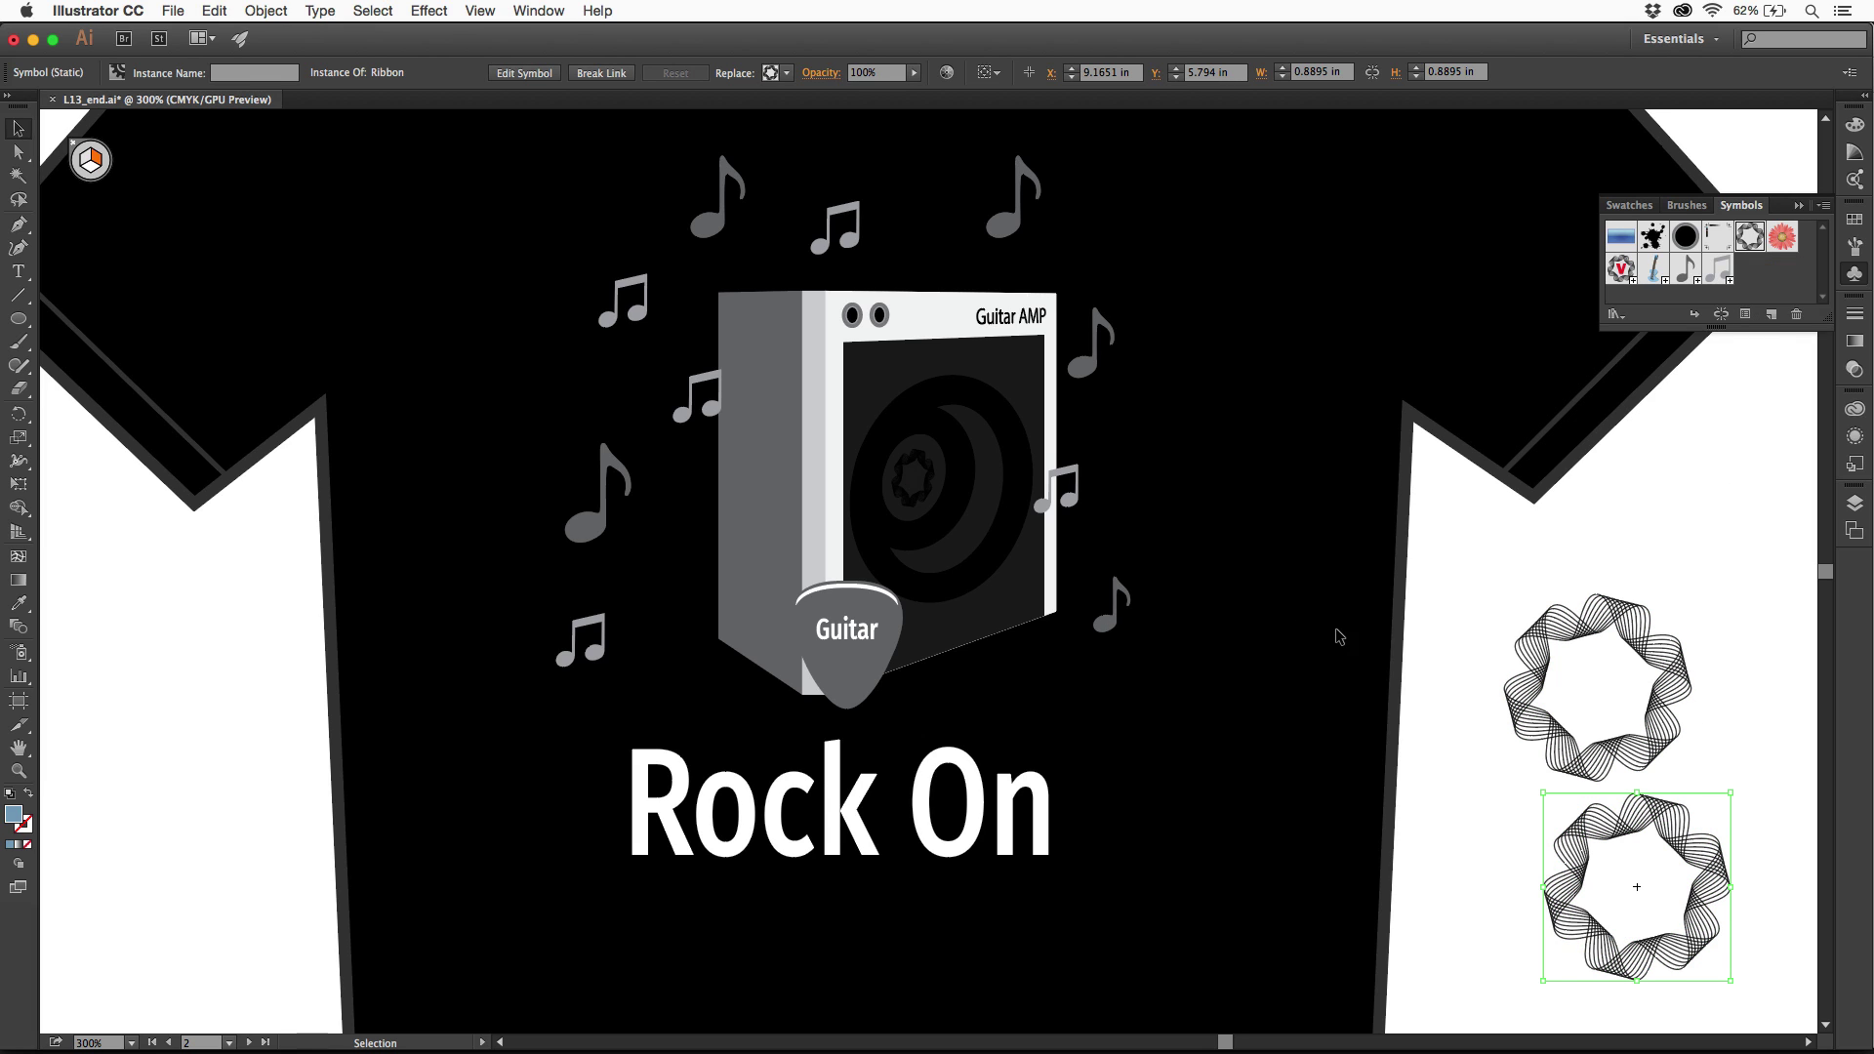
click(523, 73)
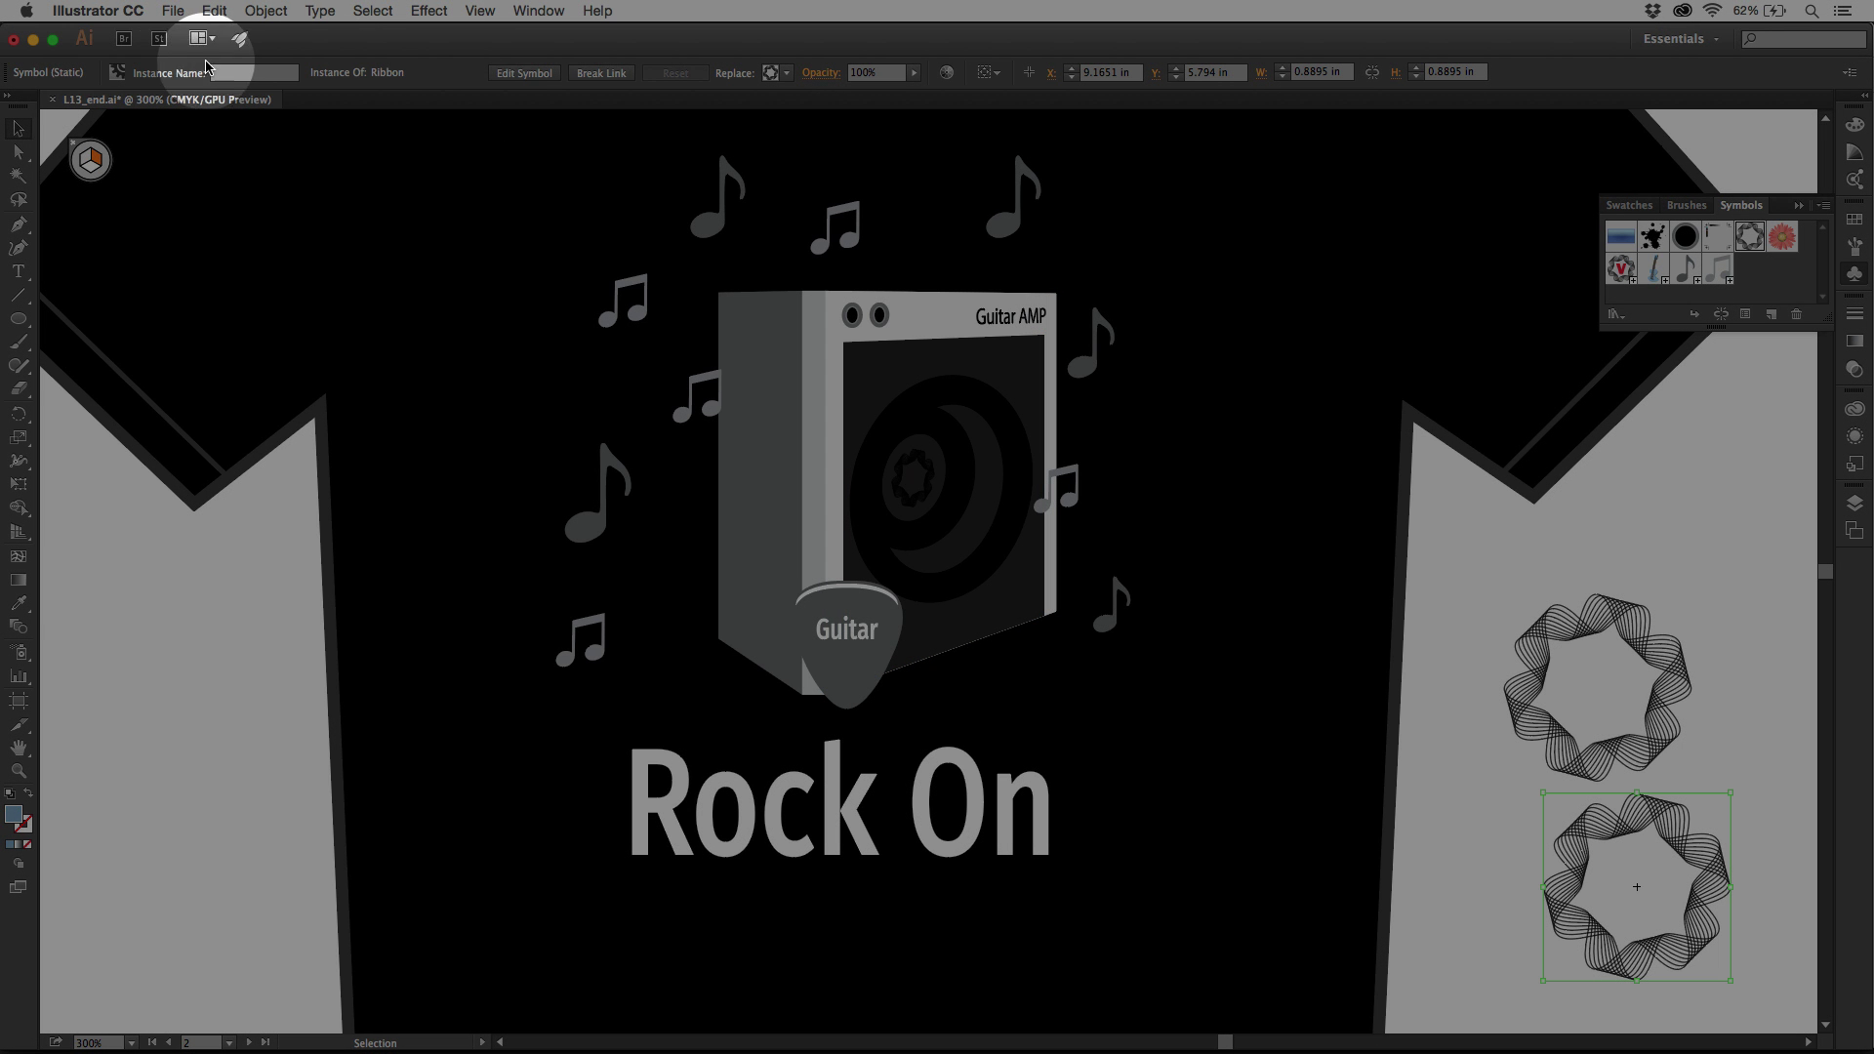
click(81, 76)
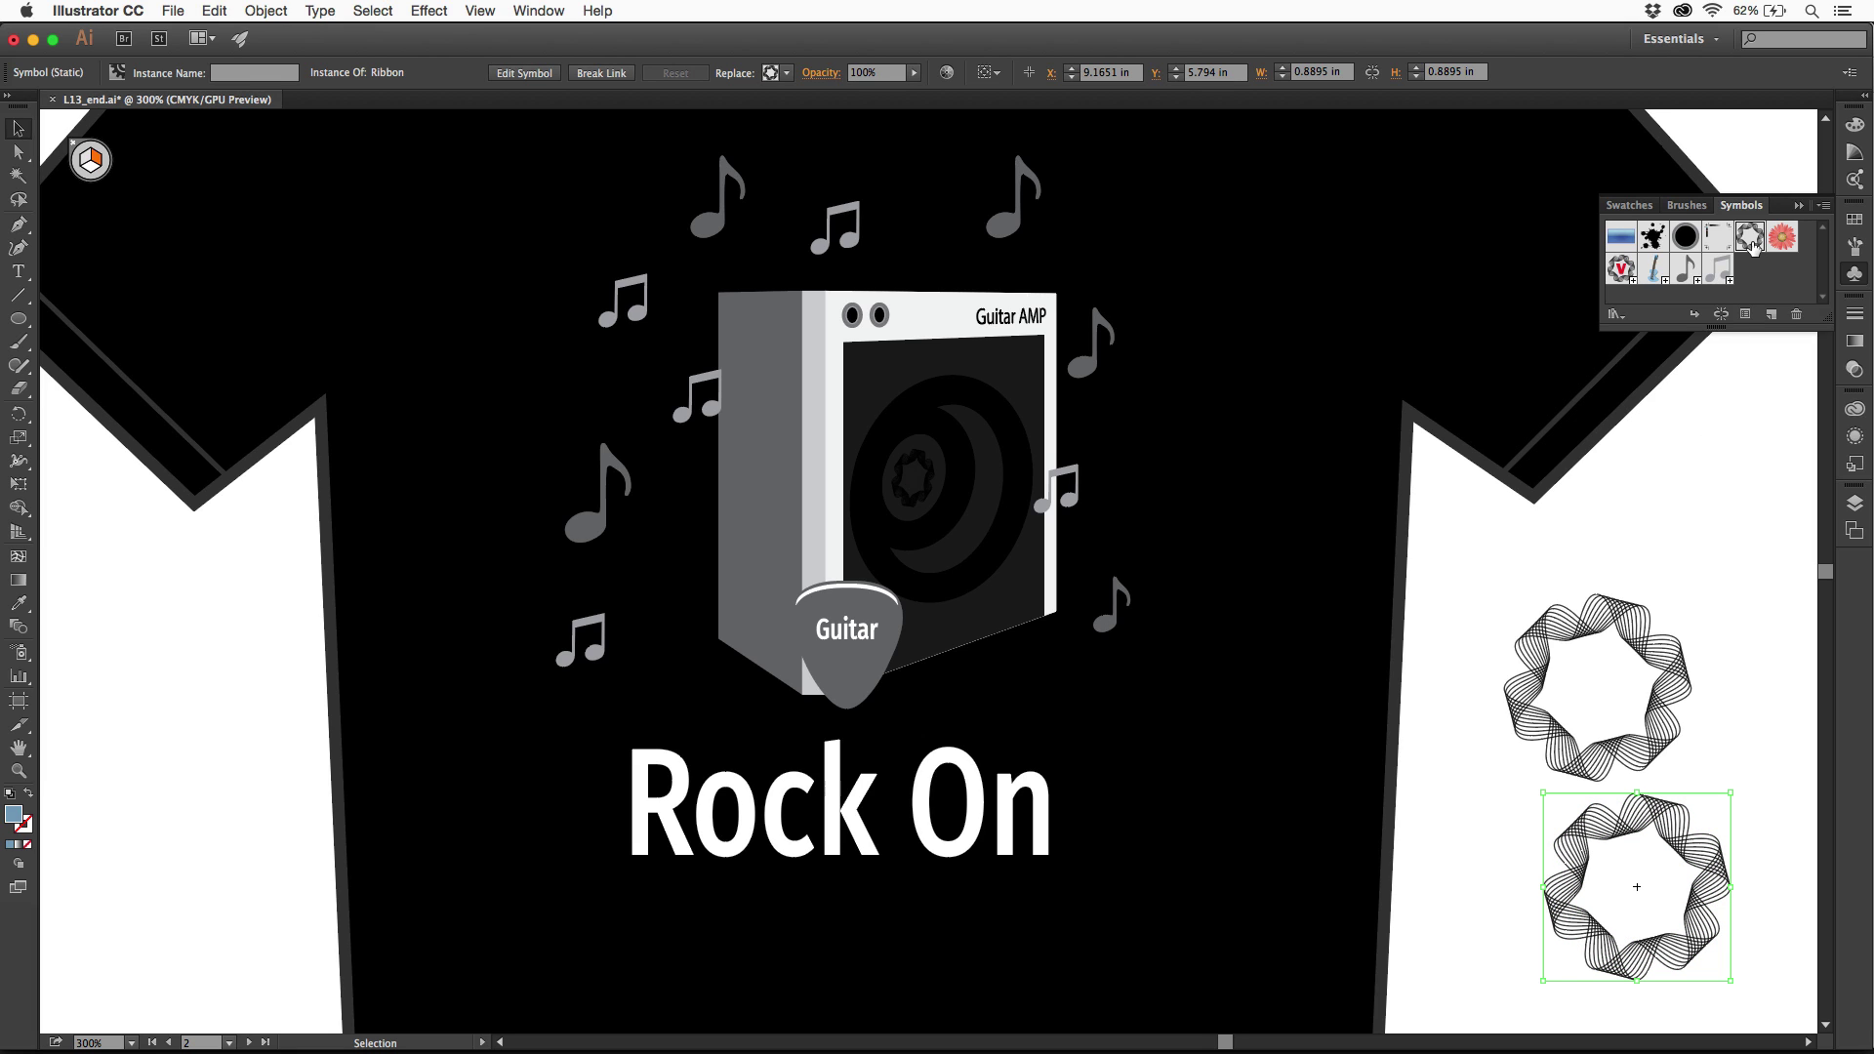
Step: Edit the Ribbon symbol definition, giving the ribbon artwork a dark red stroke
double_click(1702, 863)
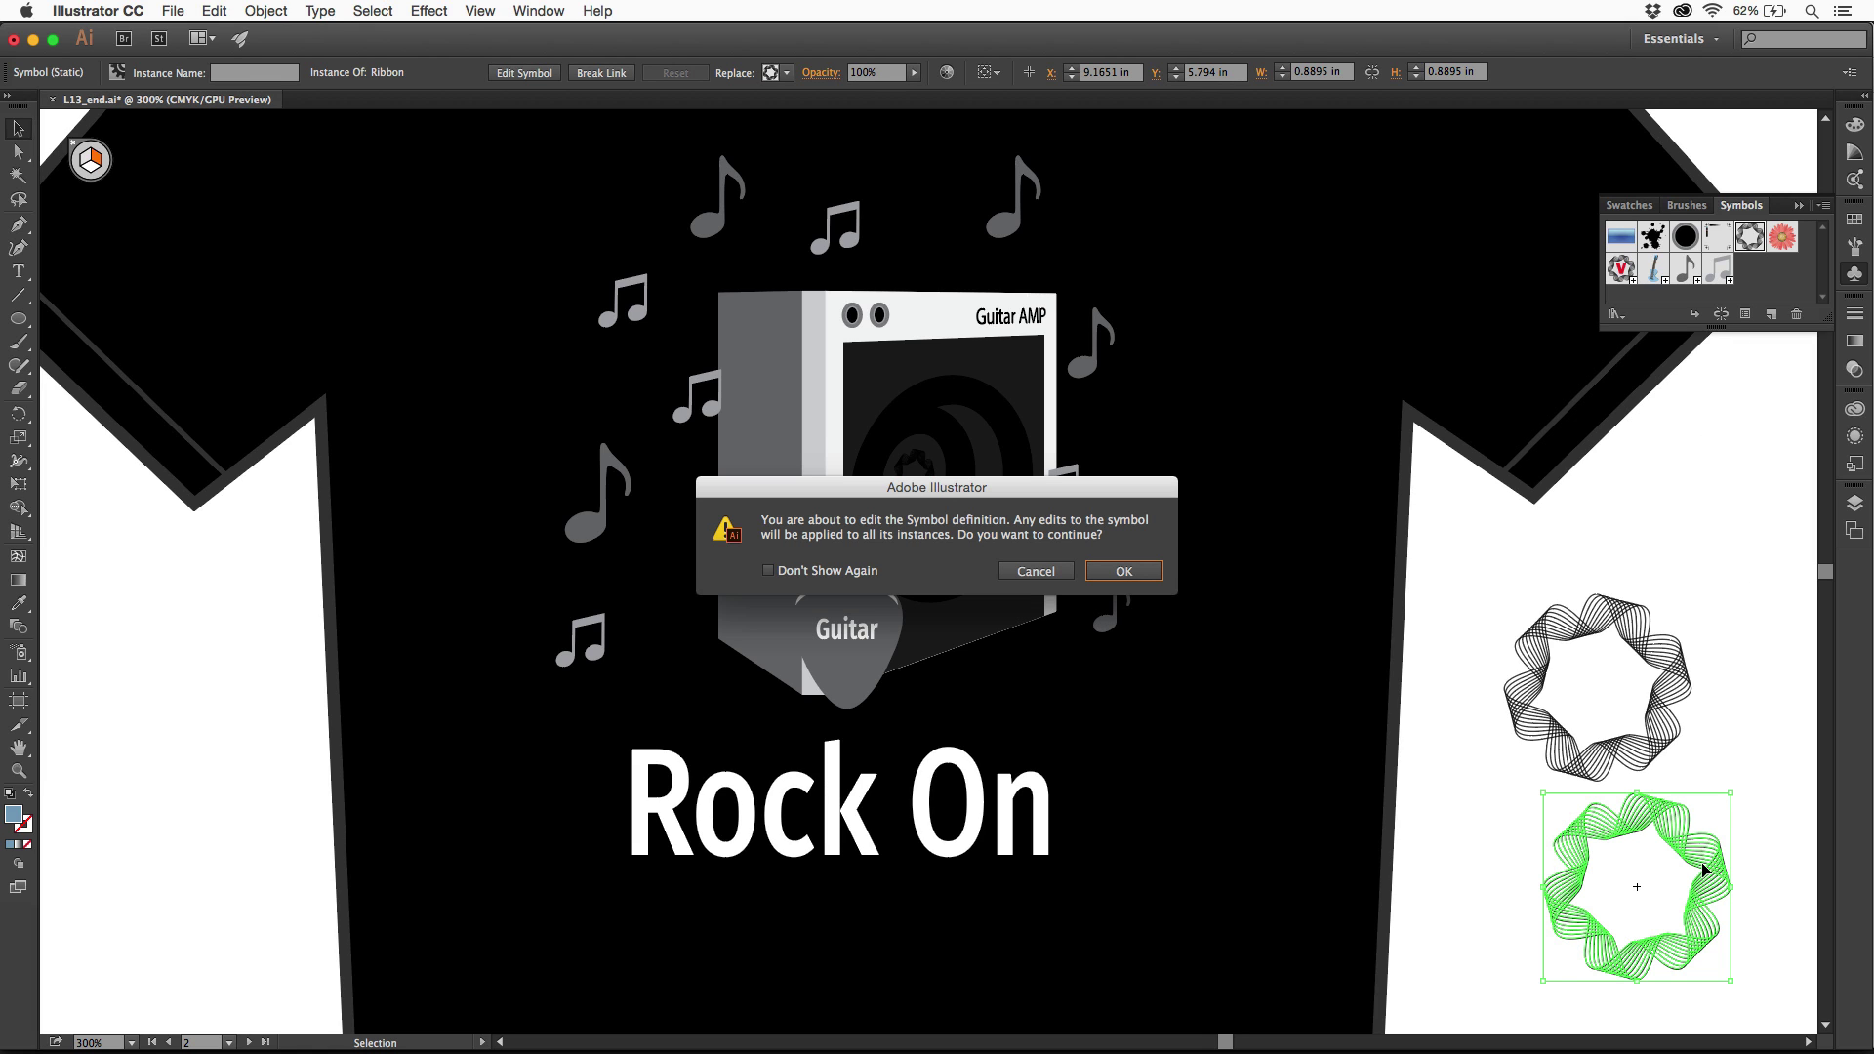
click(1124, 572)
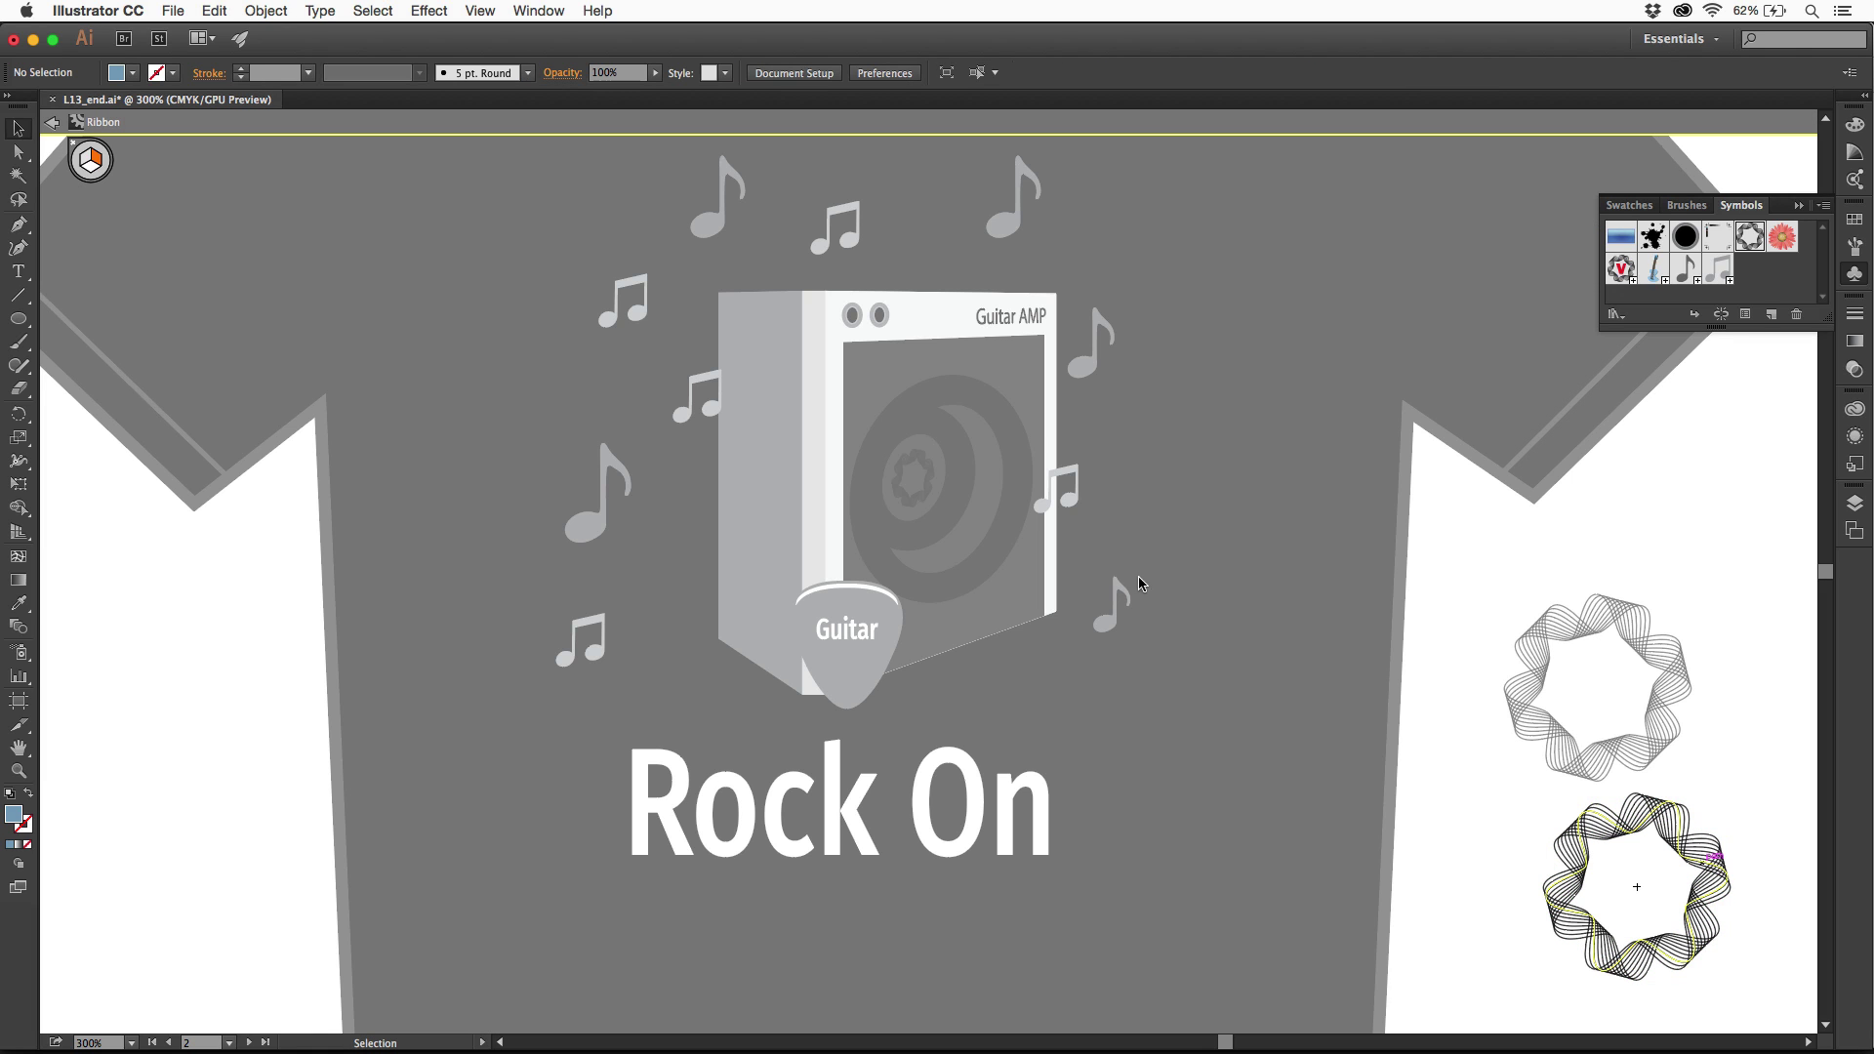
click(1681, 884)
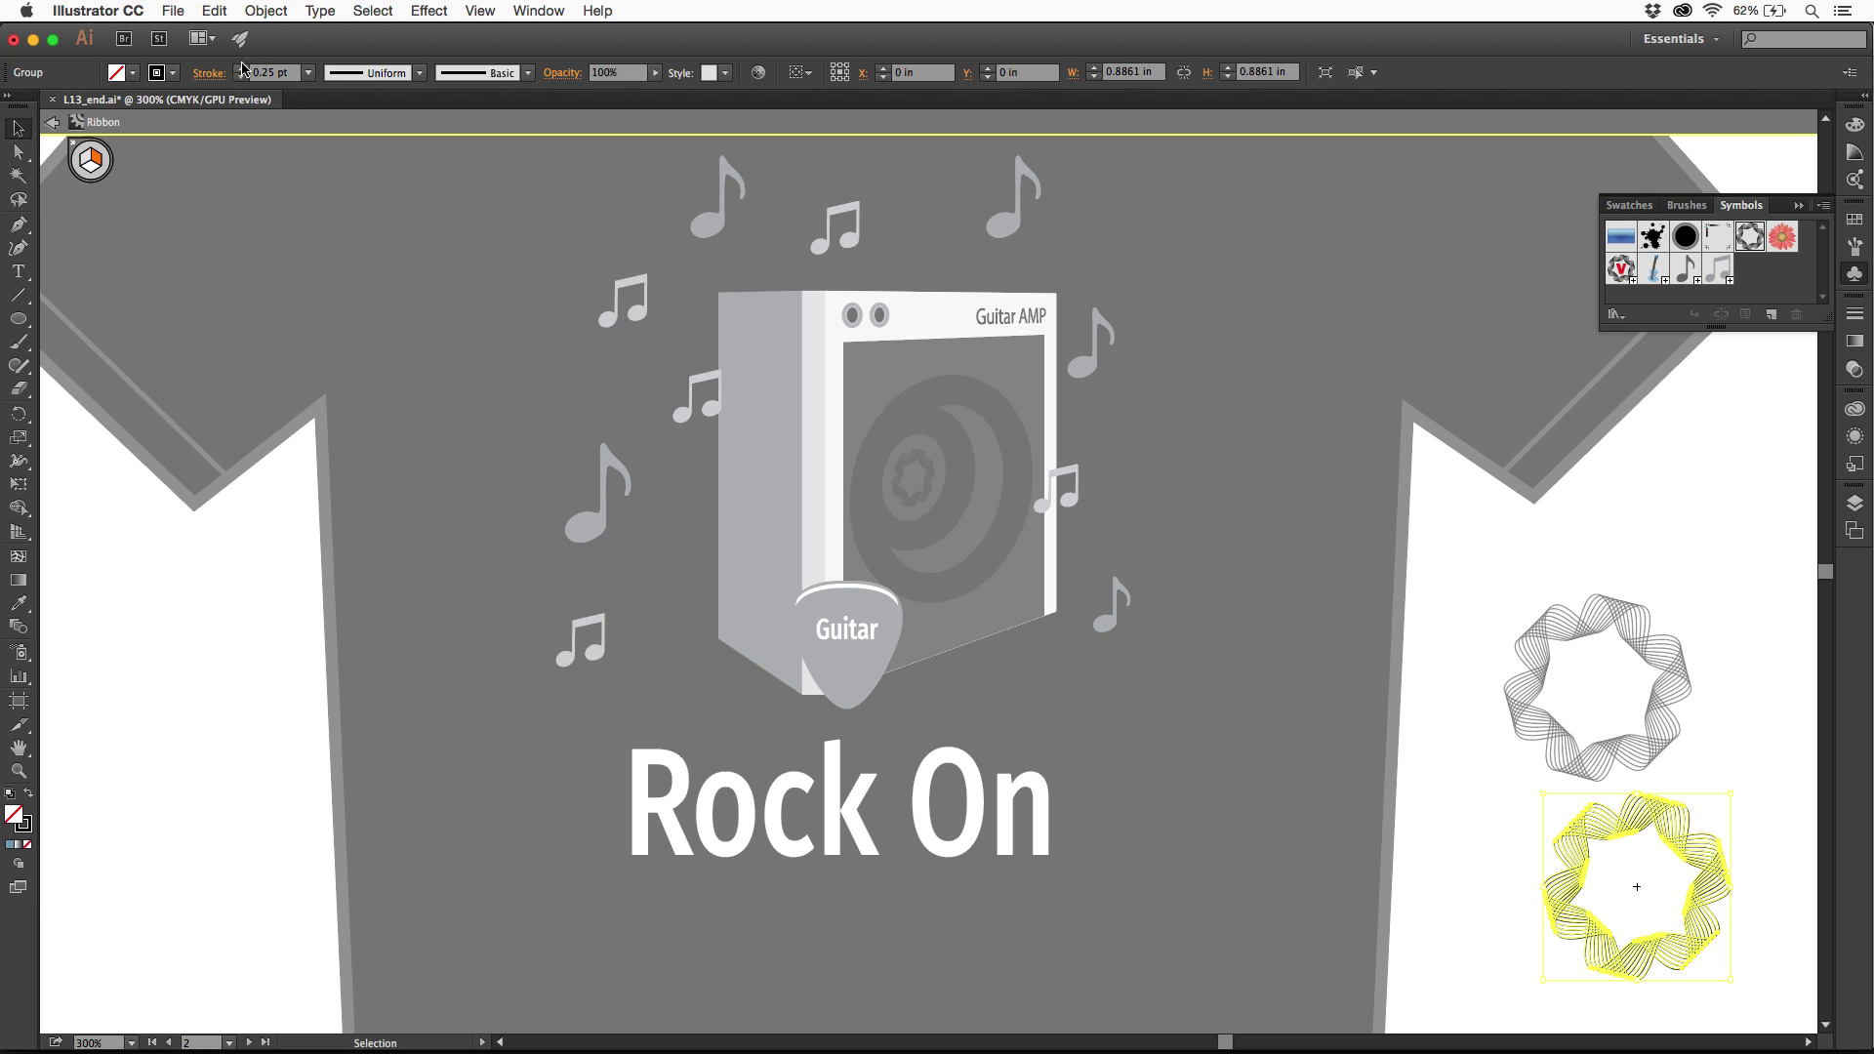
click(174, 73)
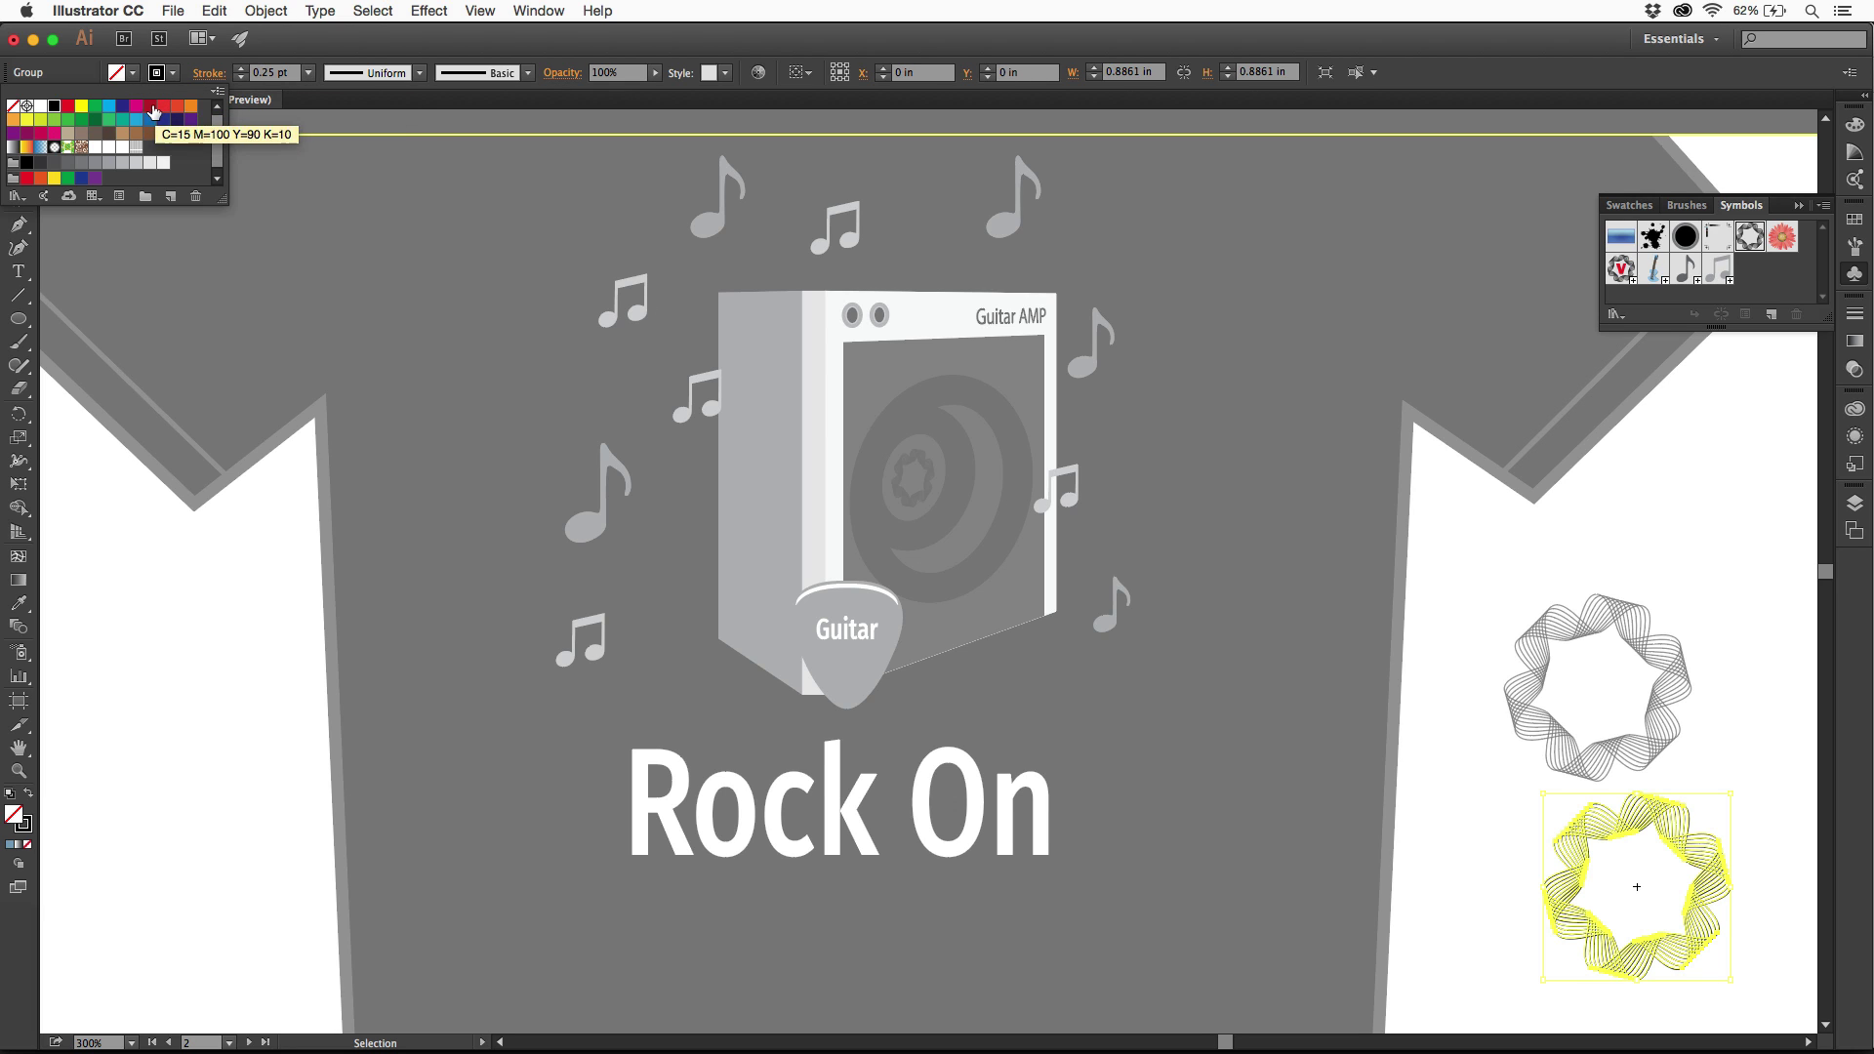
click(149, 106)
click(1691, 565)
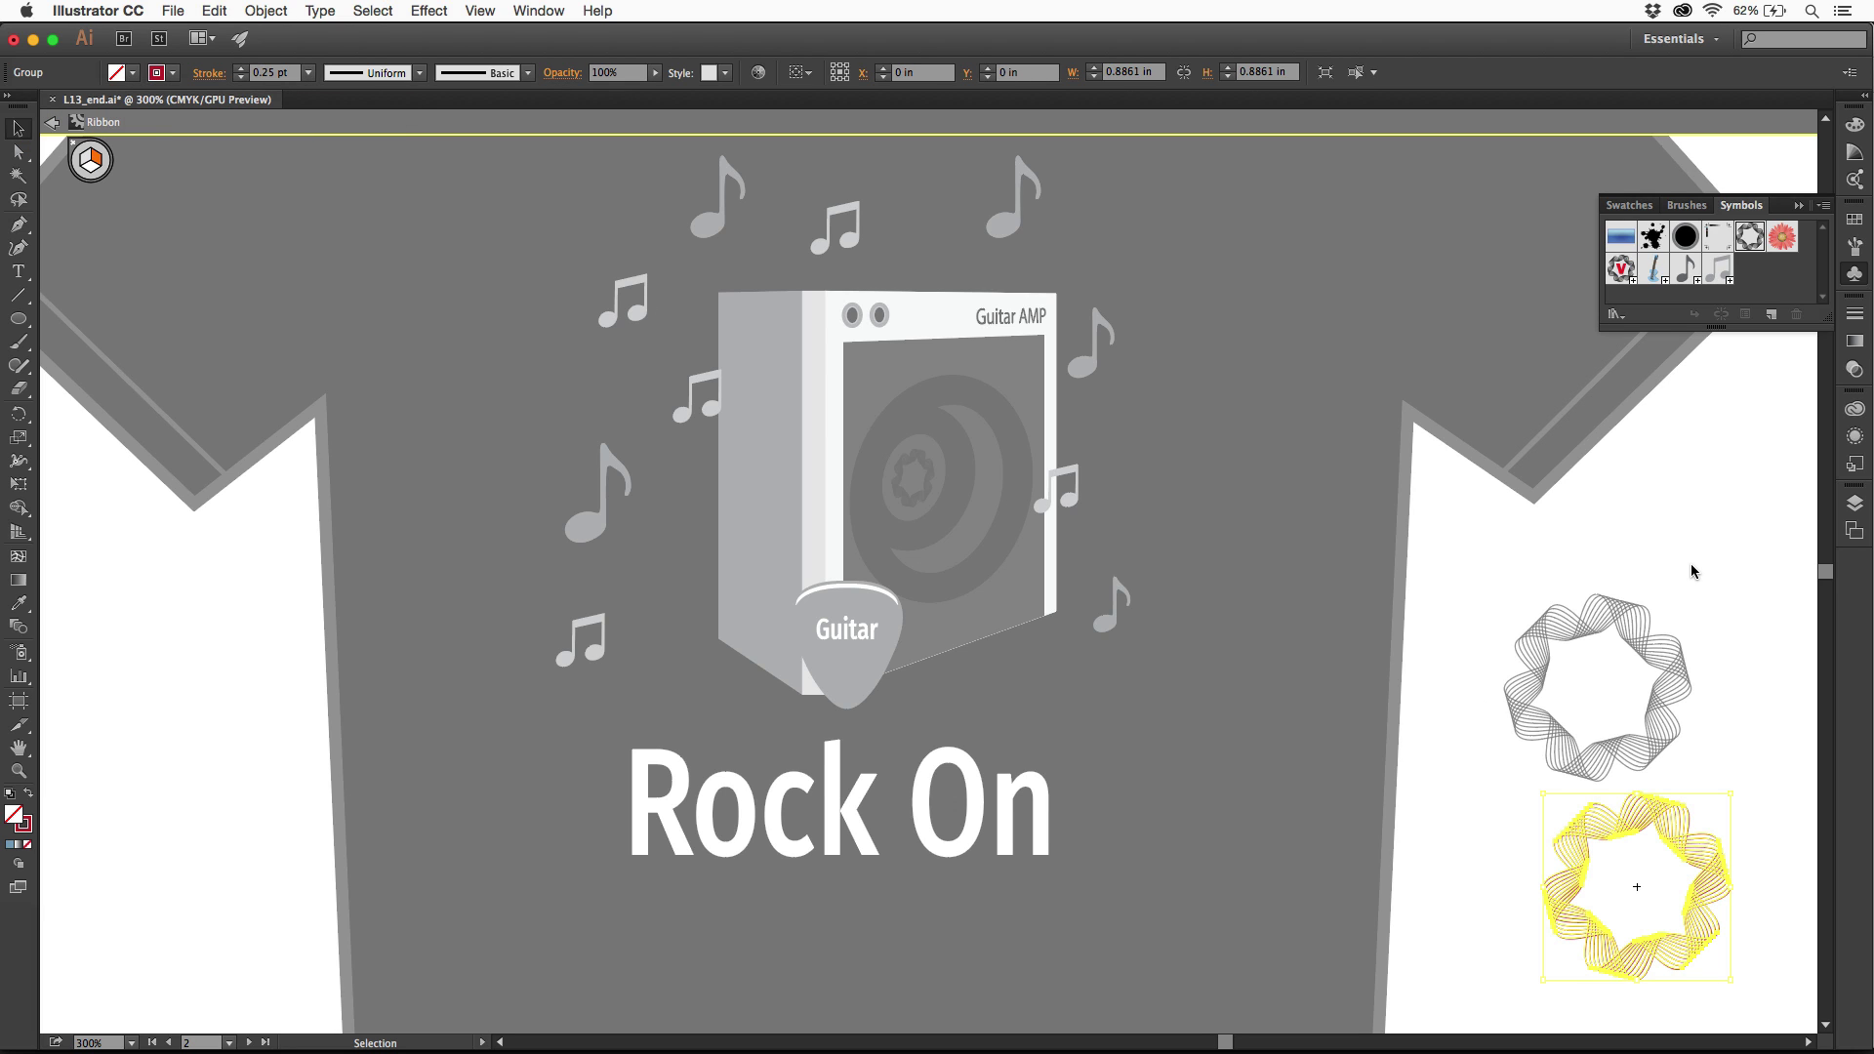
click(1700, 563)
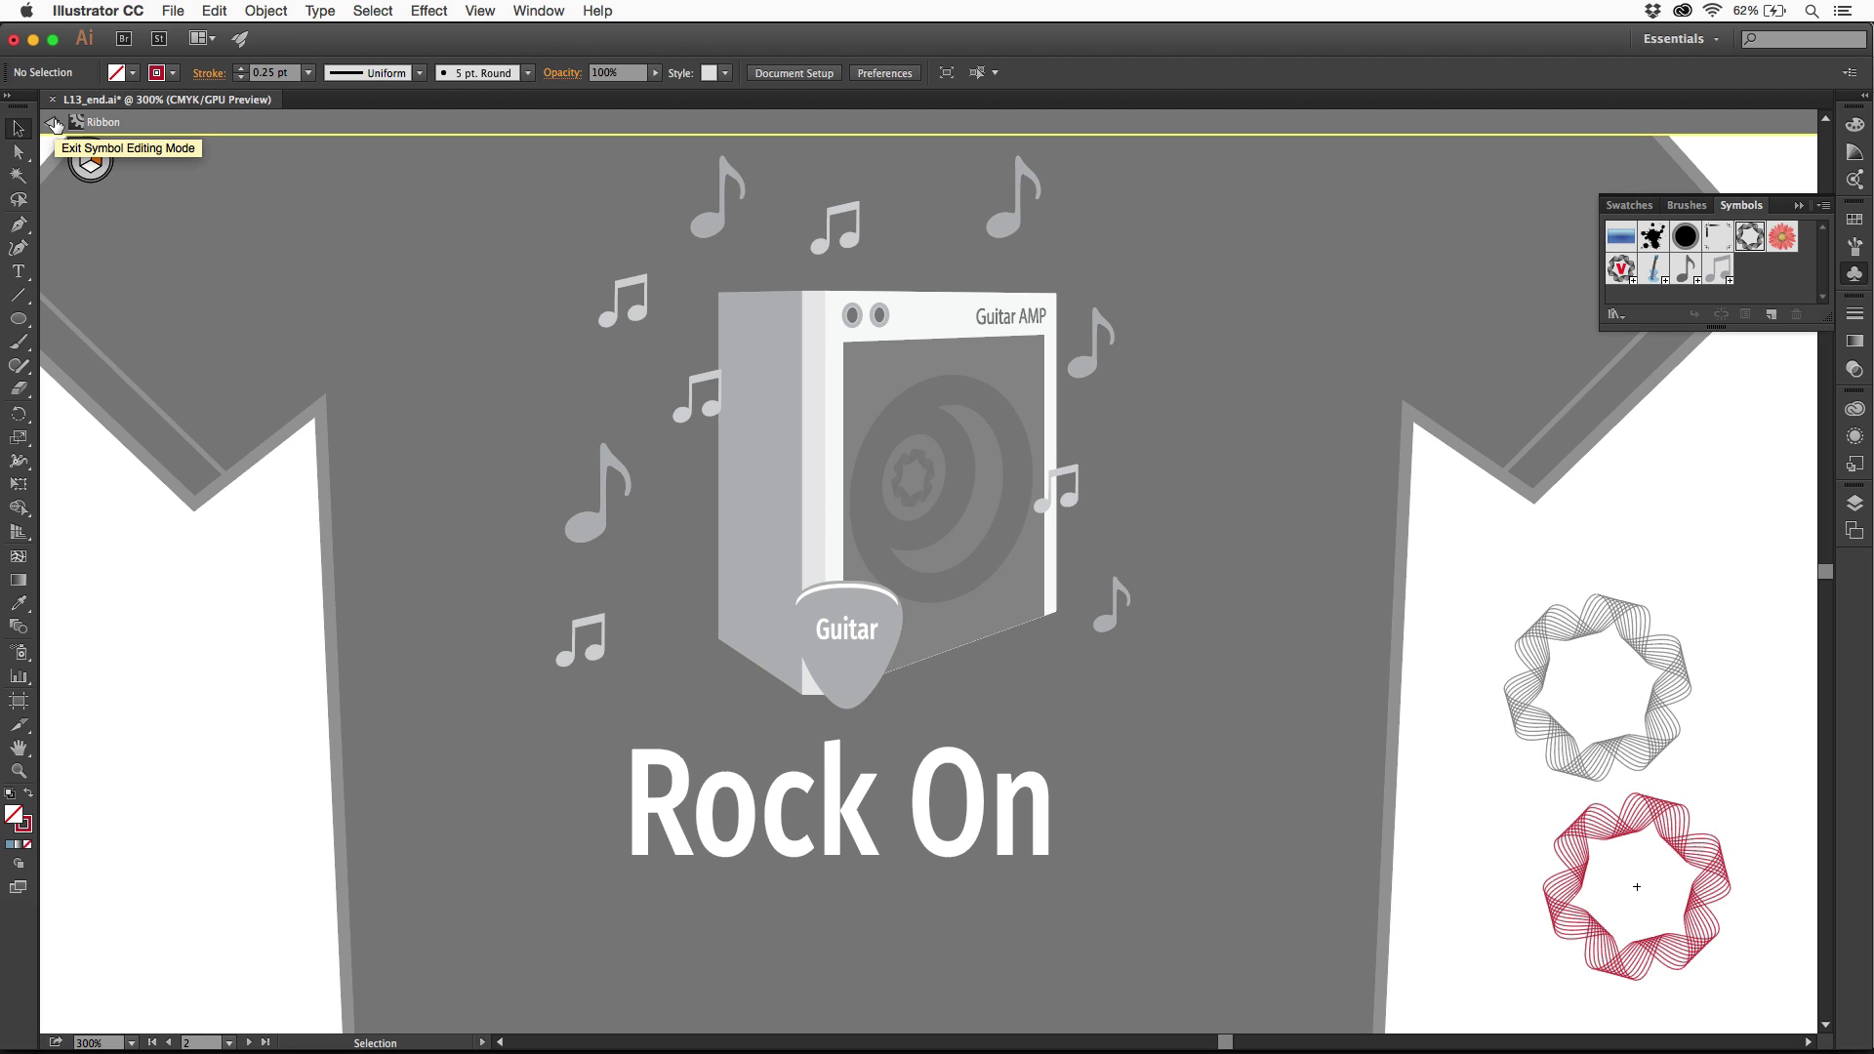
double_click(1461, 551)
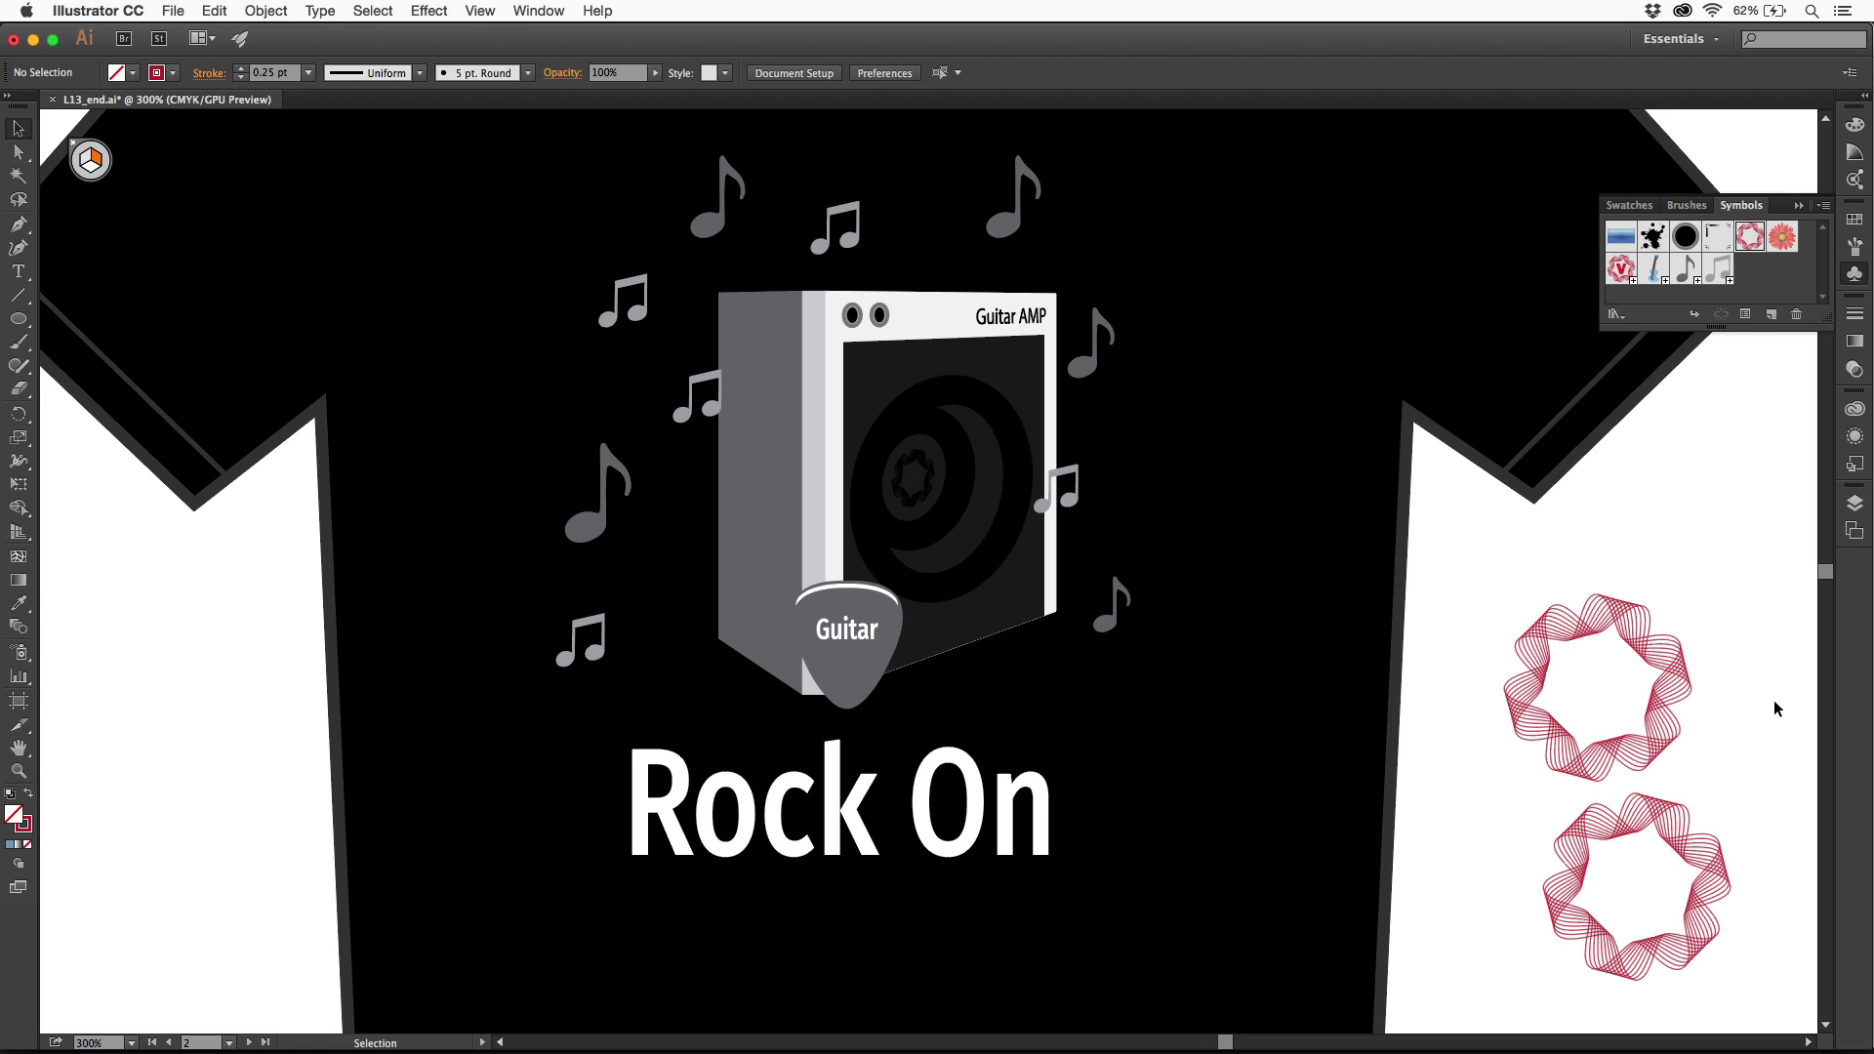
Step: Scale the upper Ribbon instance proportionally down to about half size
click(1682, 689)
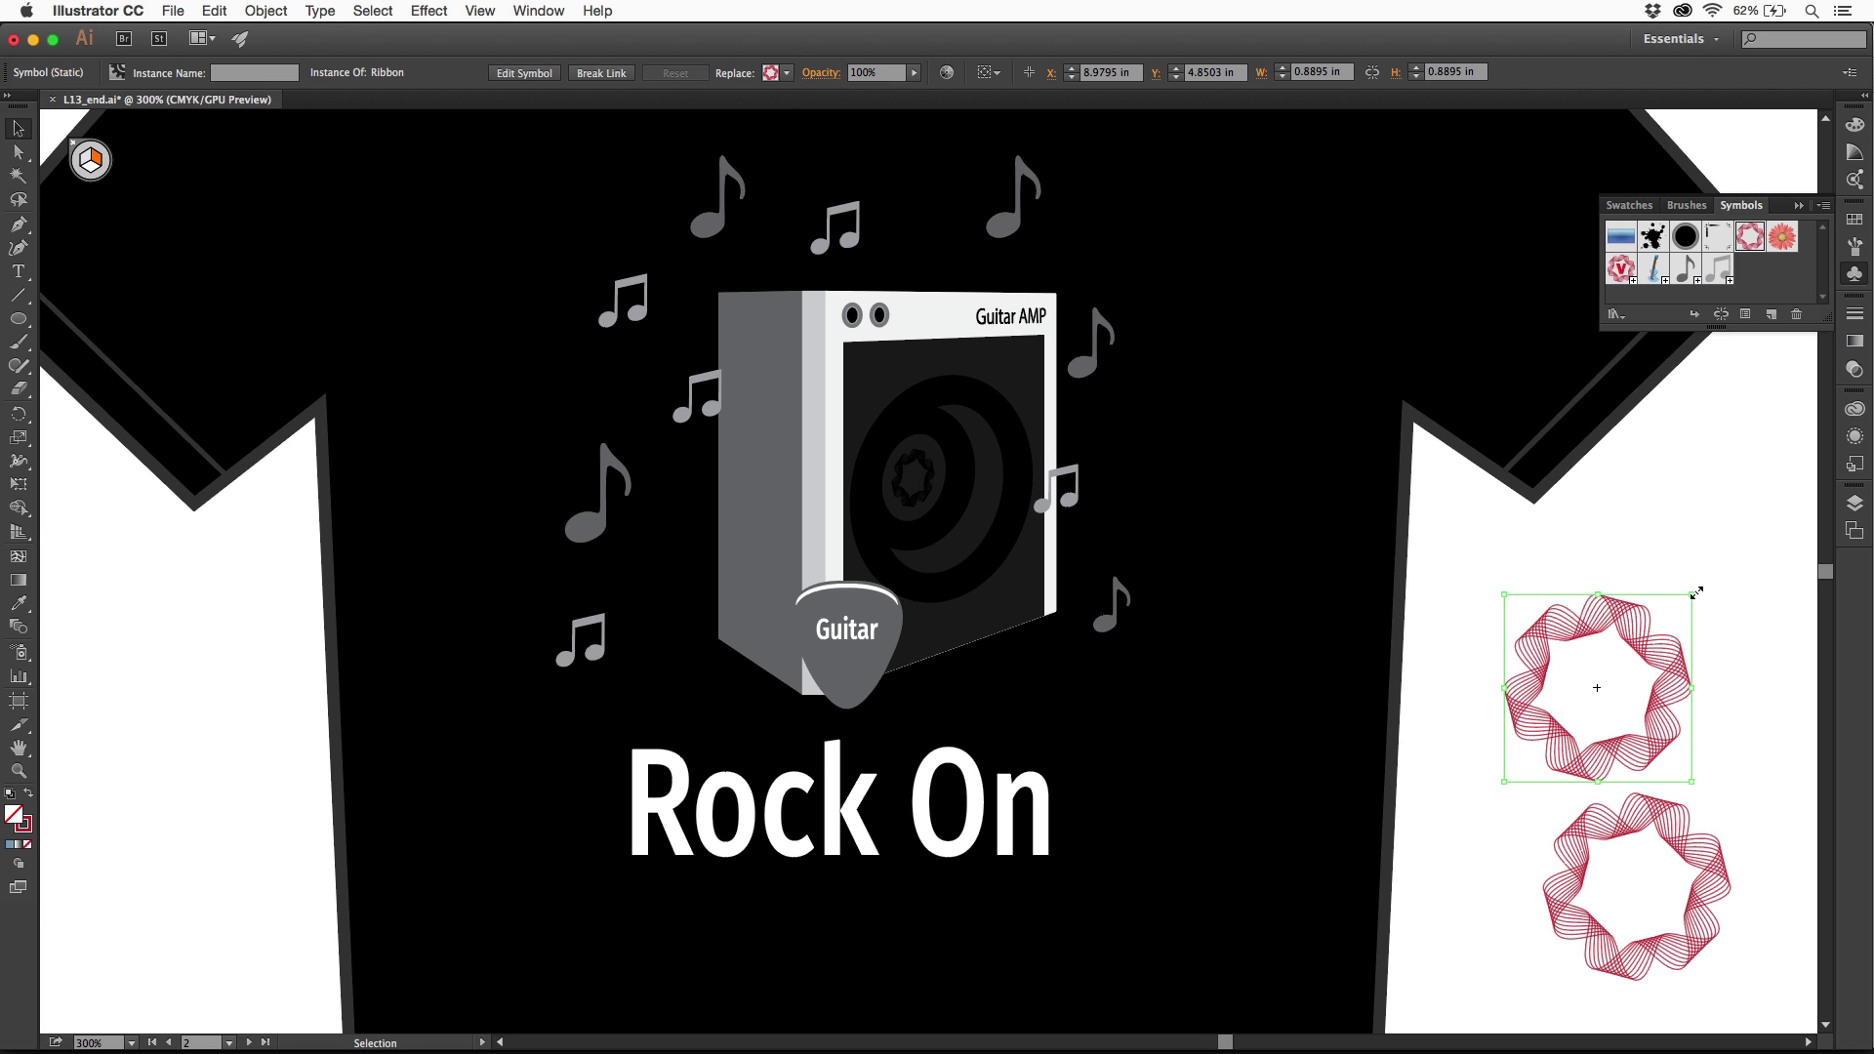
drag(1696, 592, 1648, 640)
click(1680, 712)
click(1591, 720)
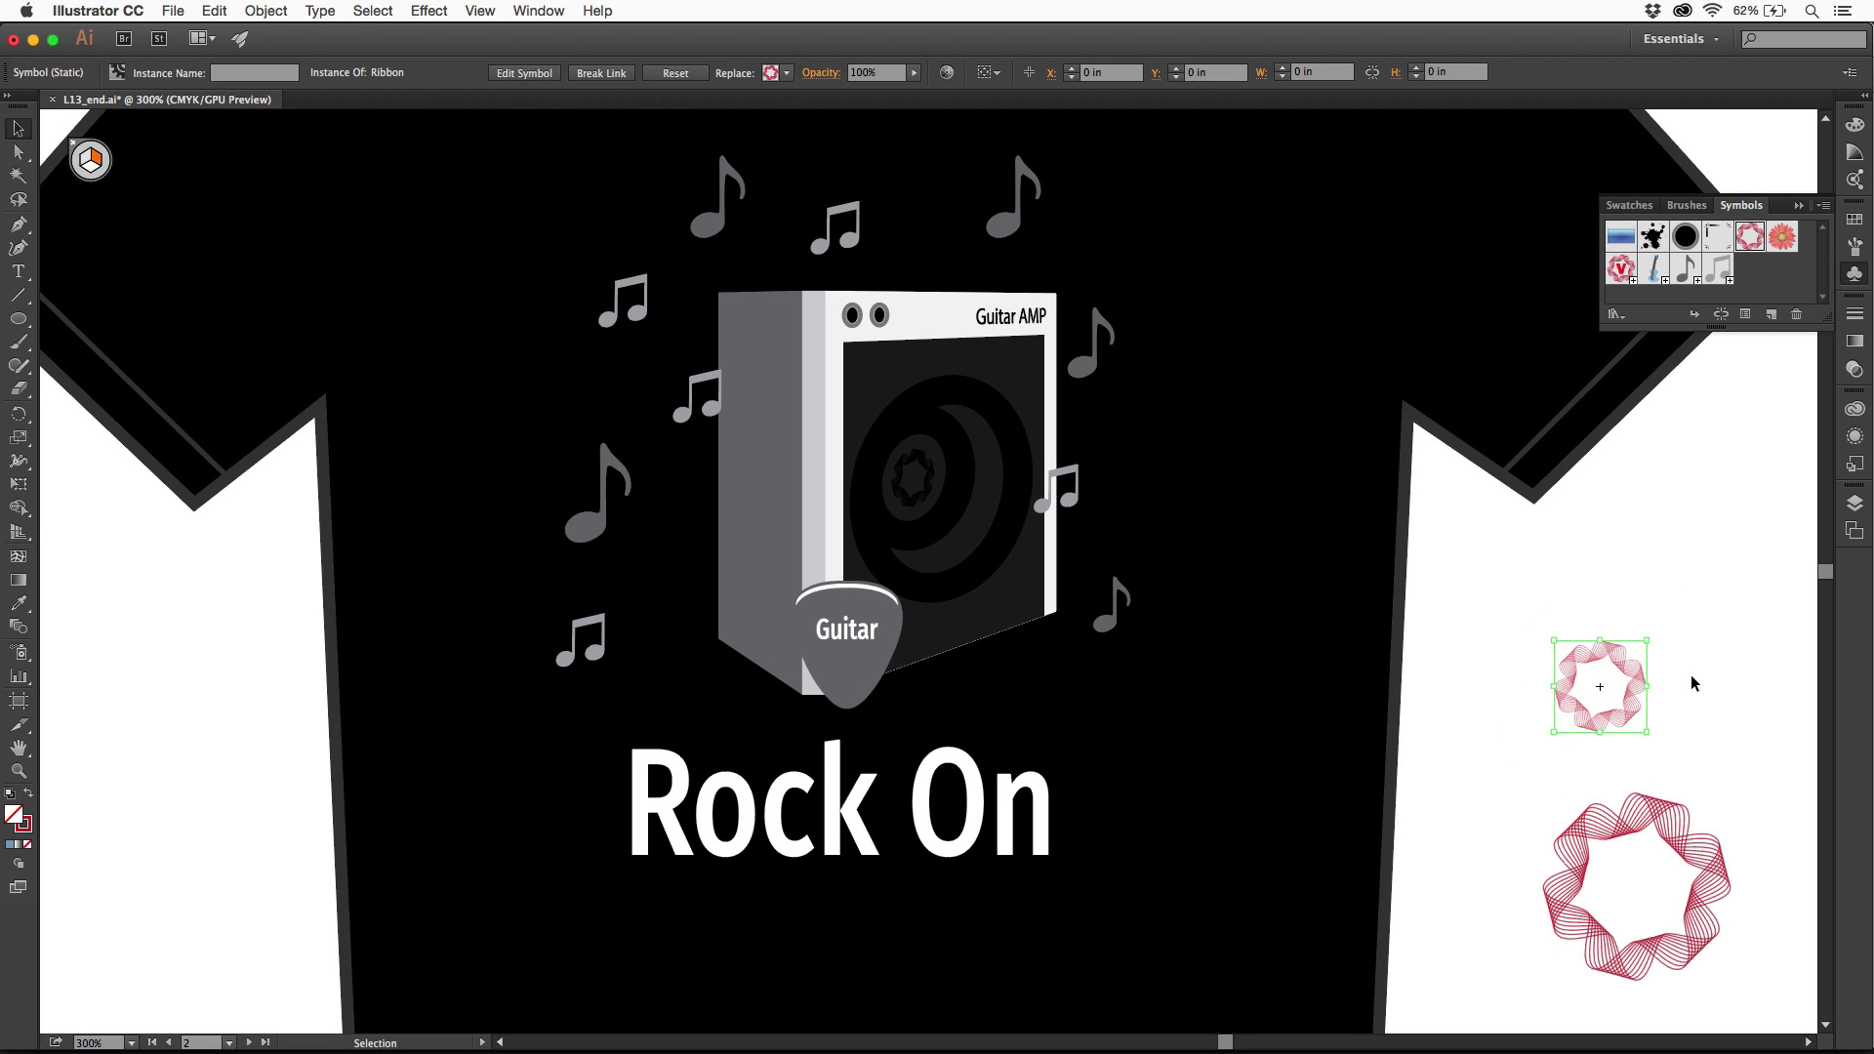
click(1697, 676)
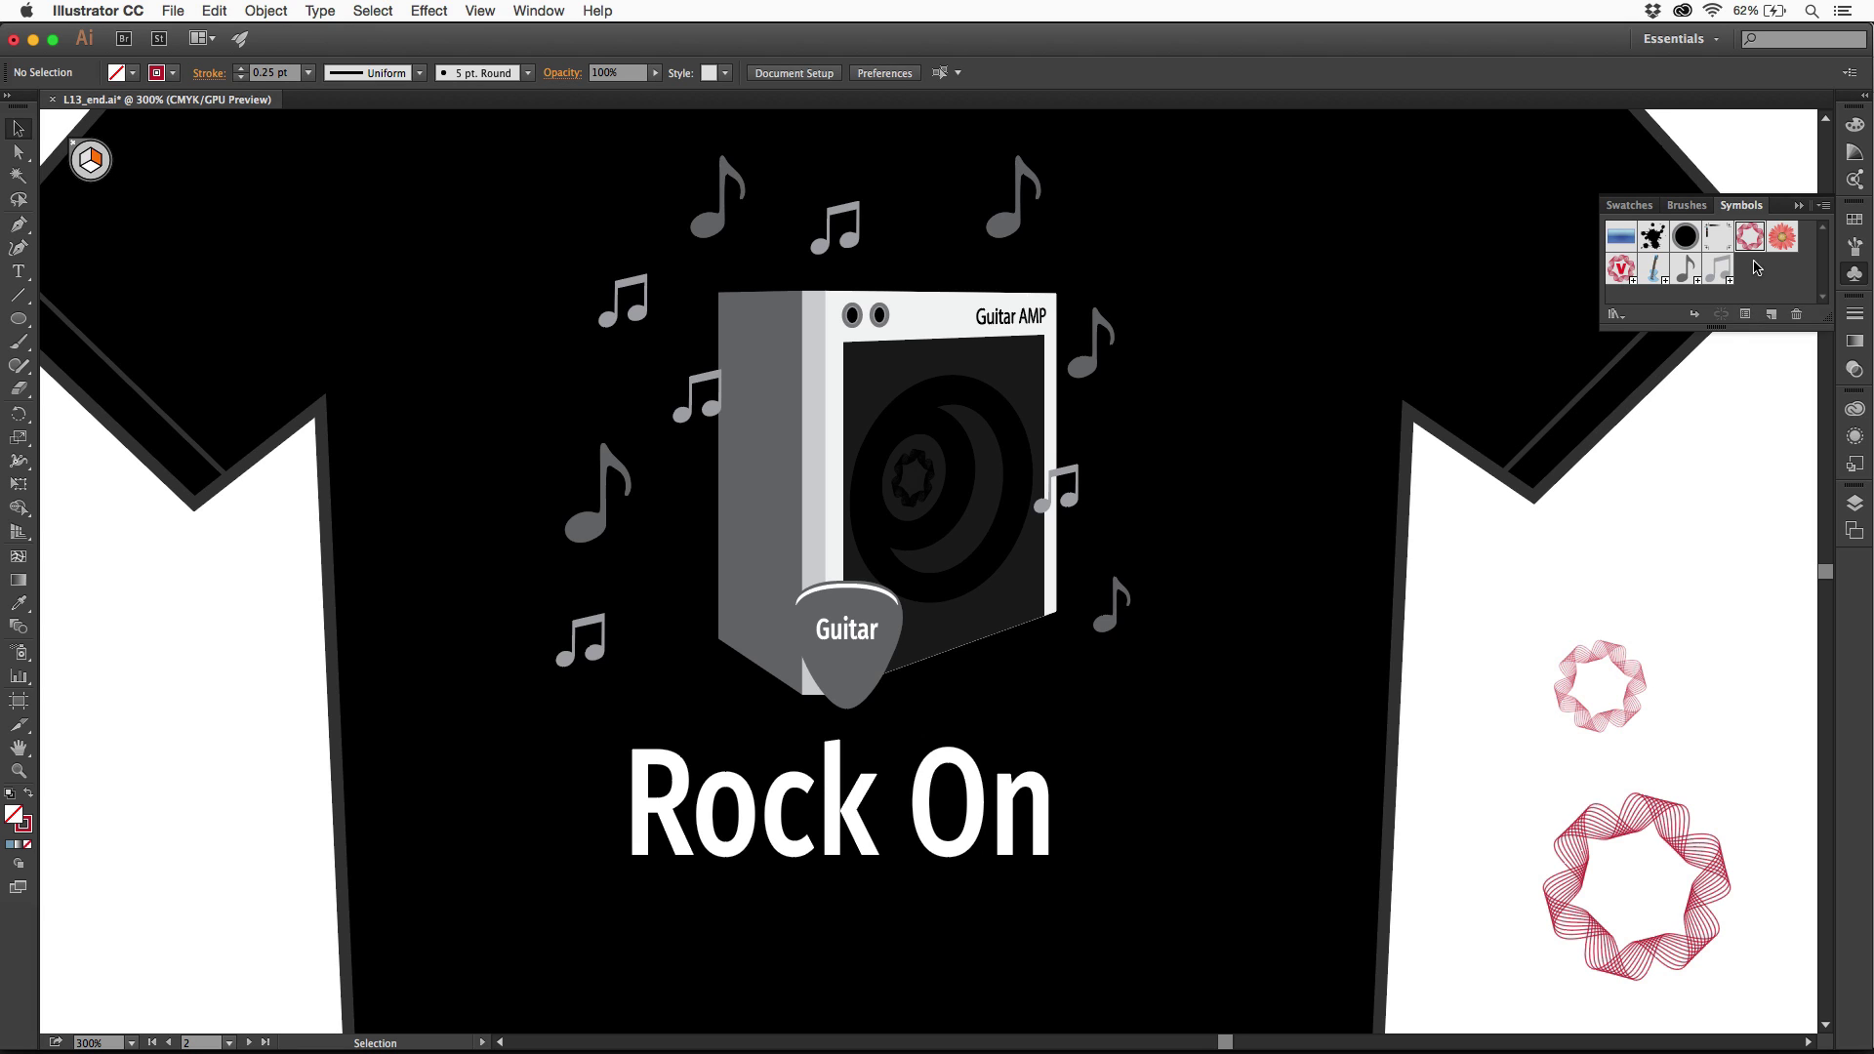
Step: Break the small ribbon's link to its symbol, then select both red ribbons
click(1637, 694)
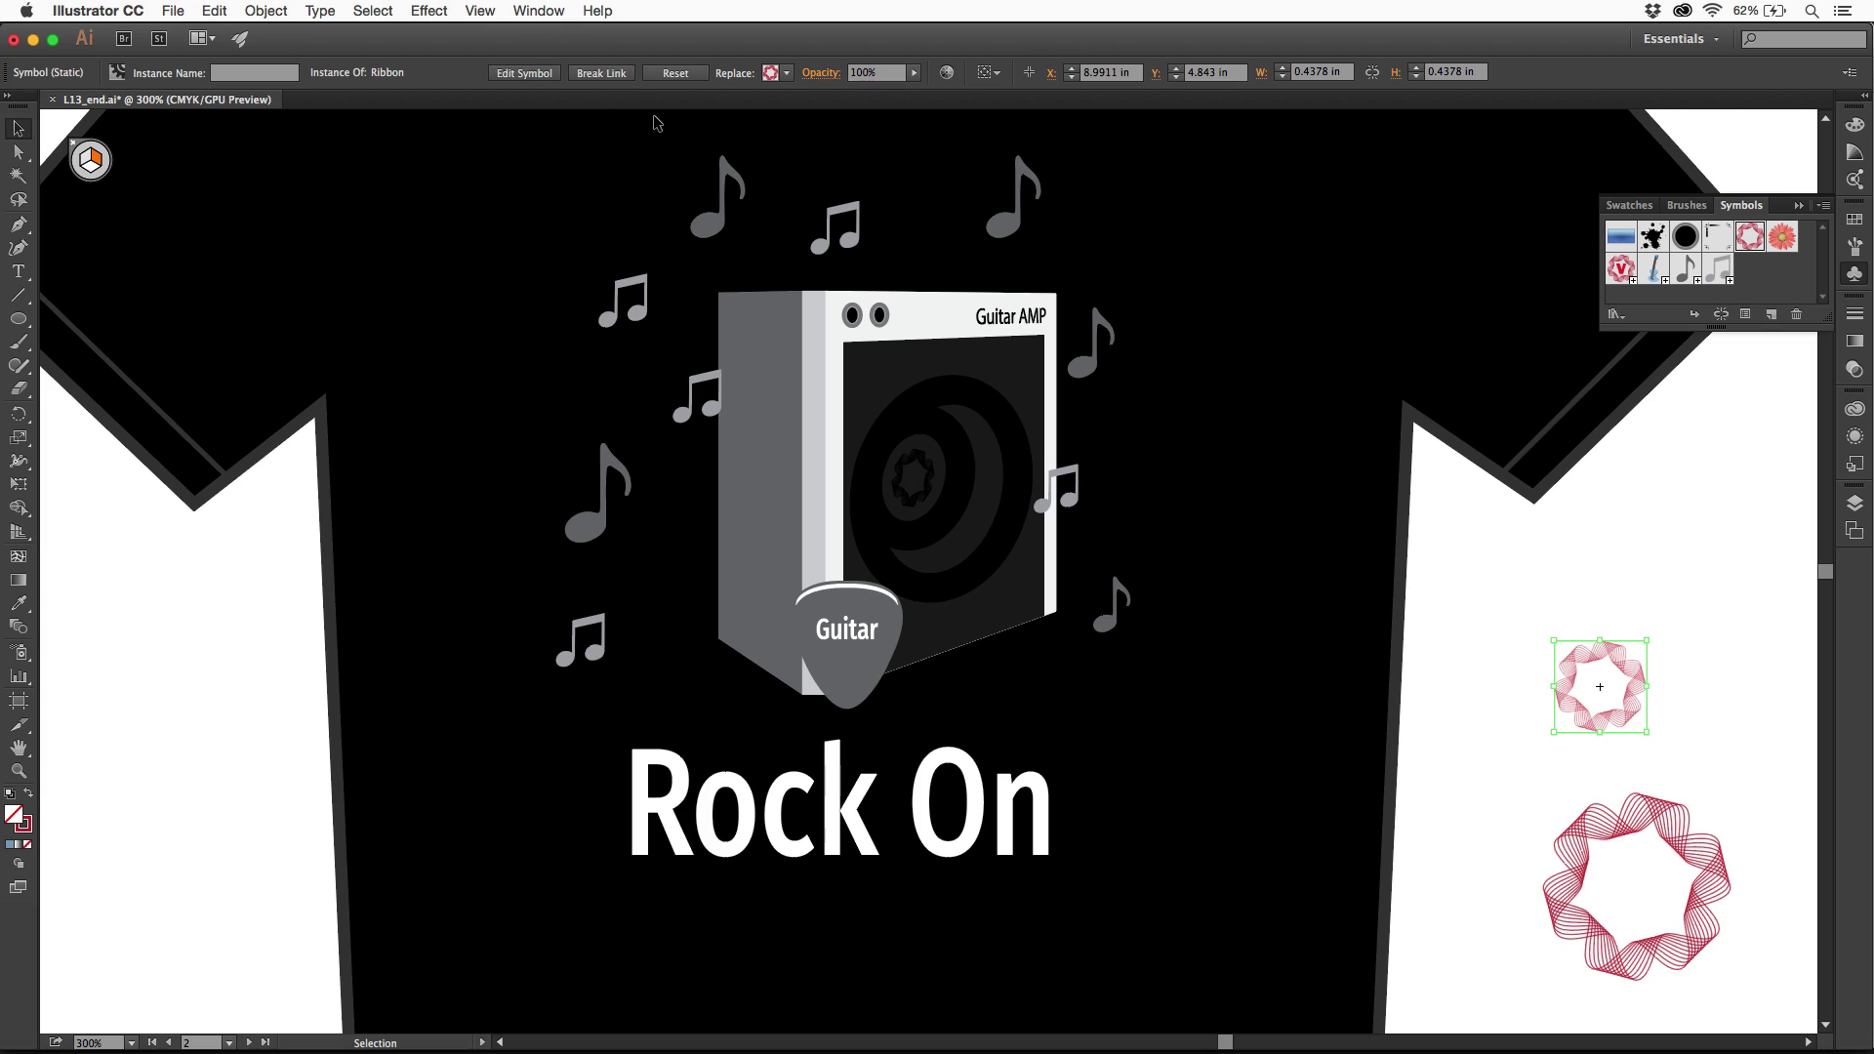
click(604, 74)
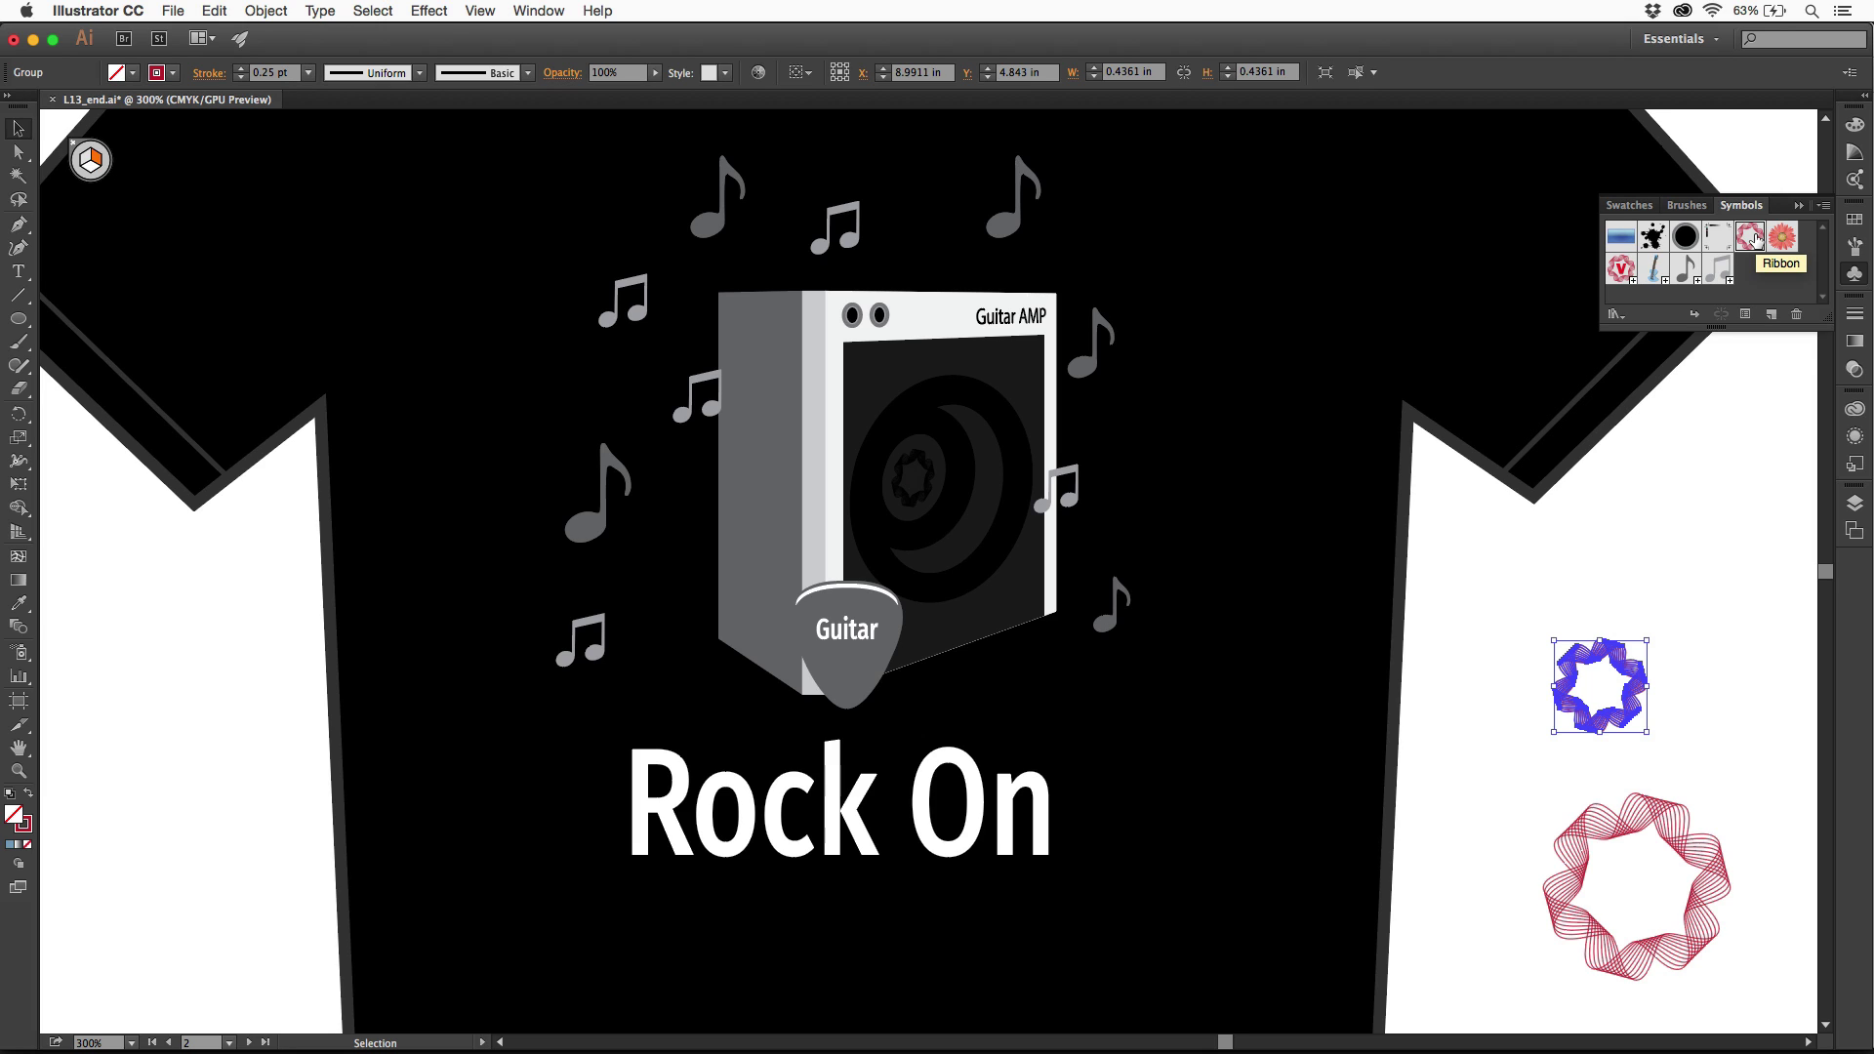
key(s)
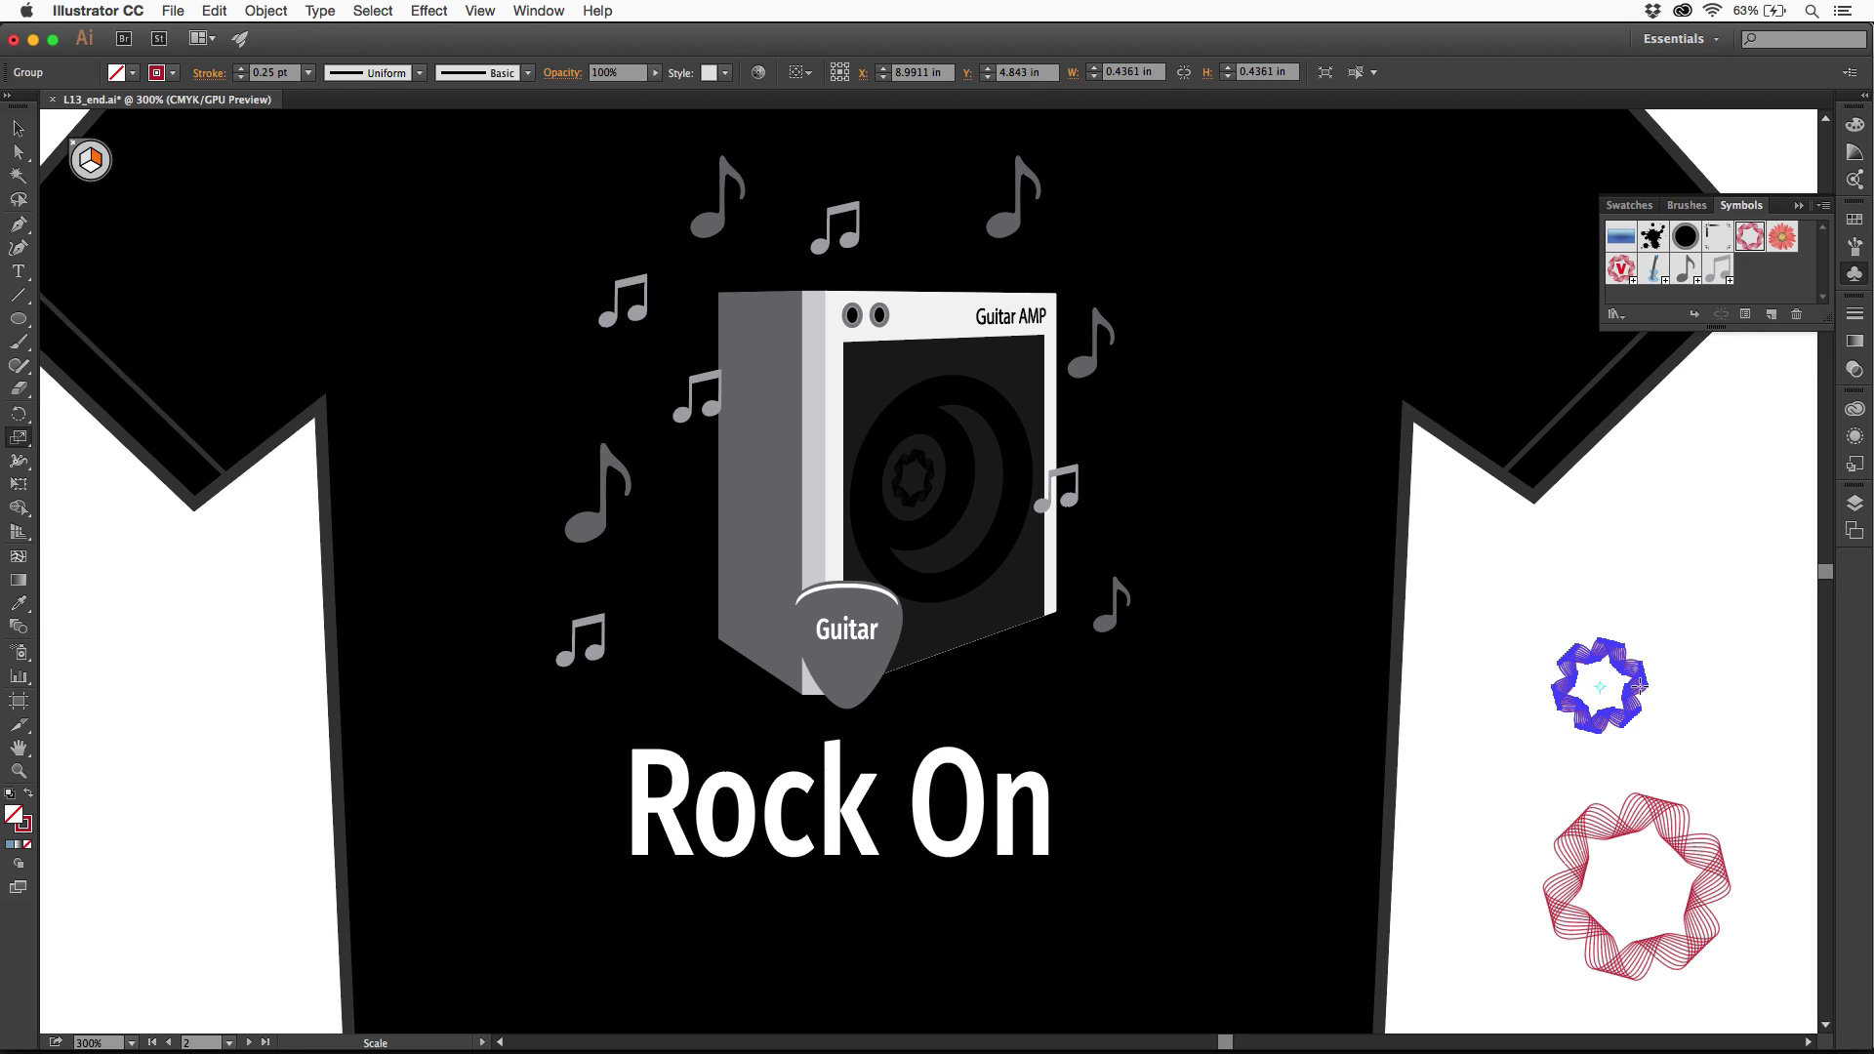
key(v)
click(1699, 684)
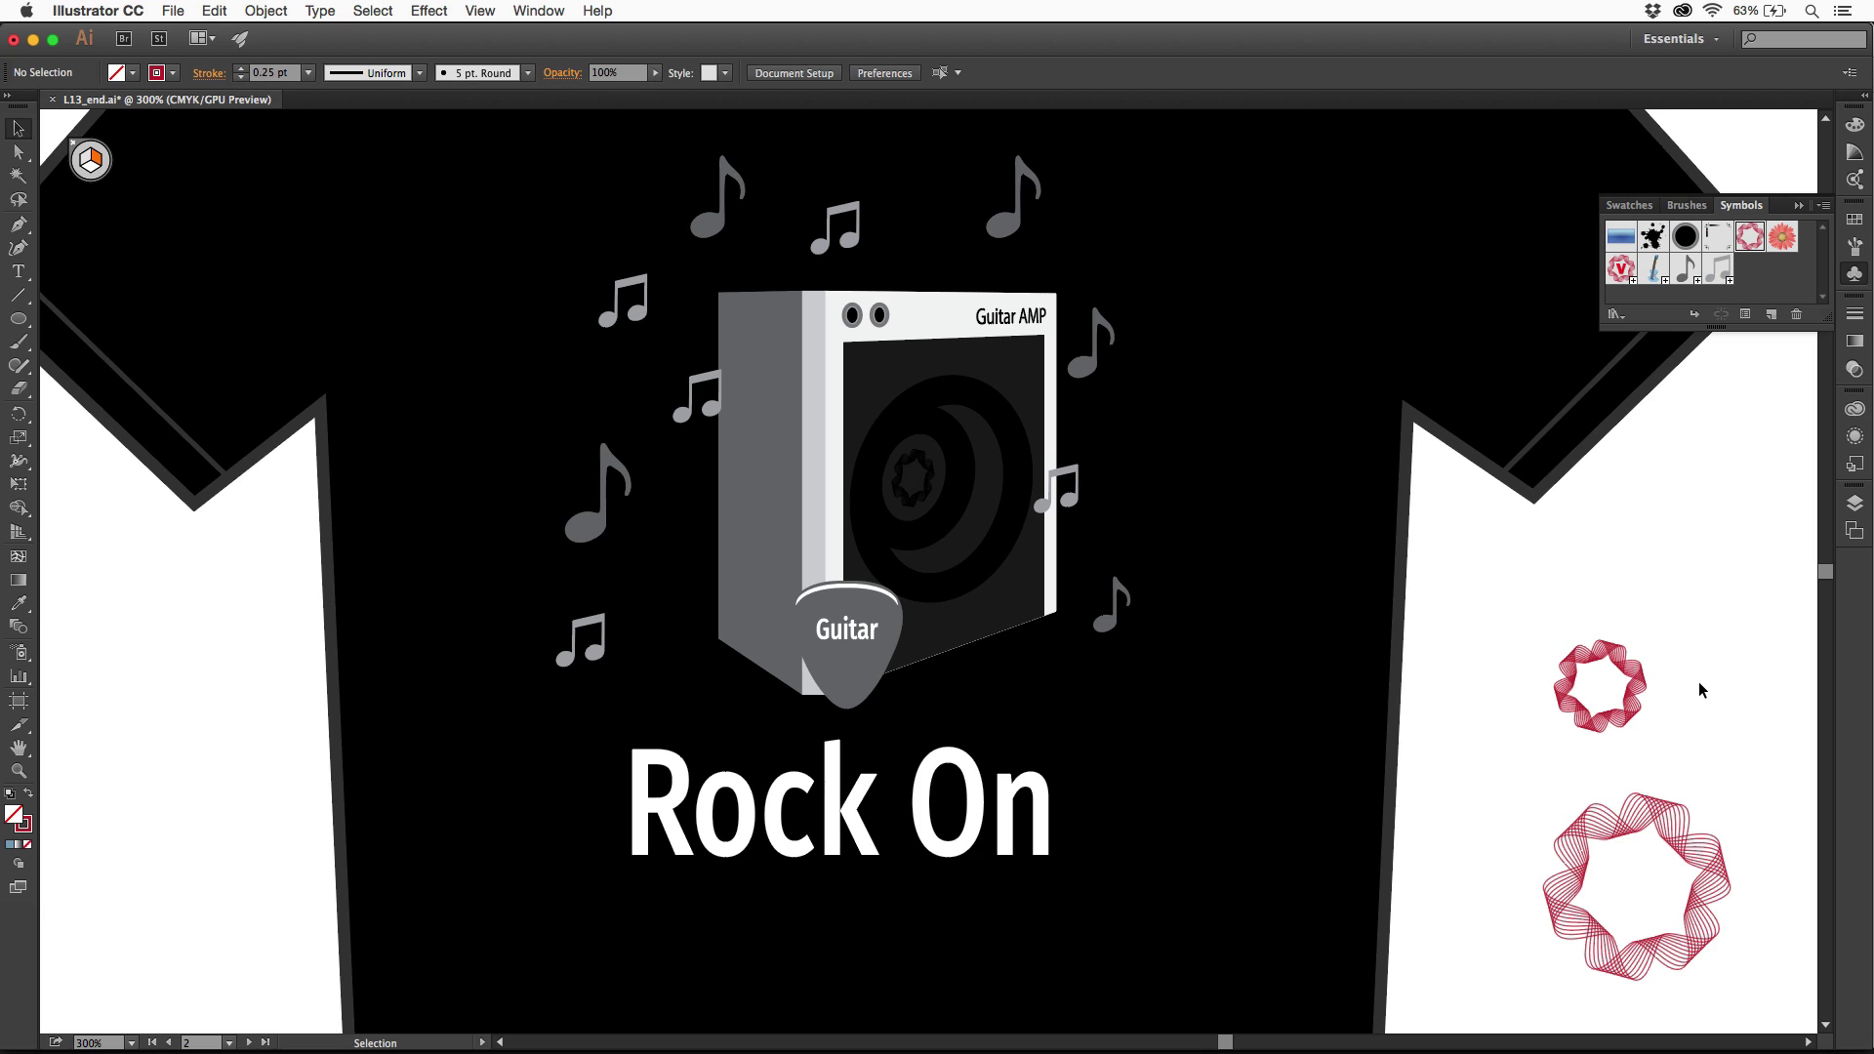
drag(1723, 605, 1479, 971)
Step: Delete both ribbons and add the Guitar symbol from the Tiki library to the Symbols panel
key(Delete)
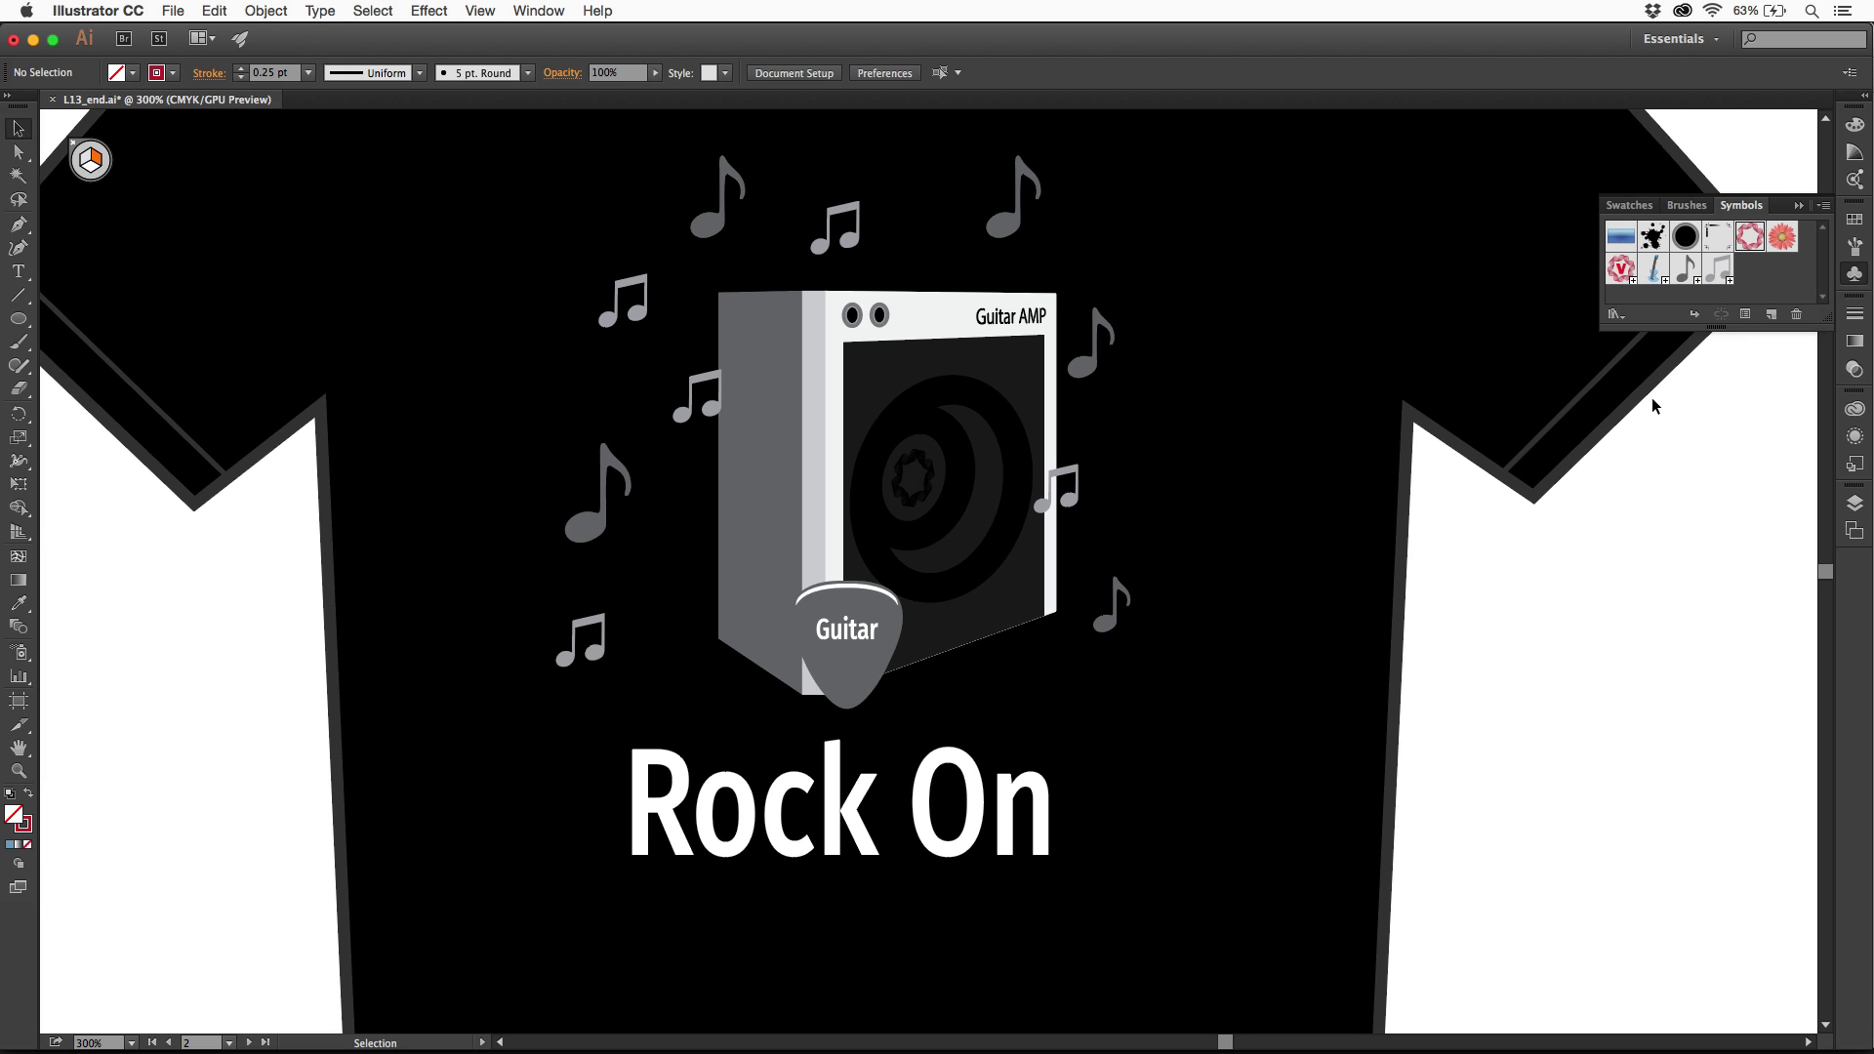
click(1614, 315)
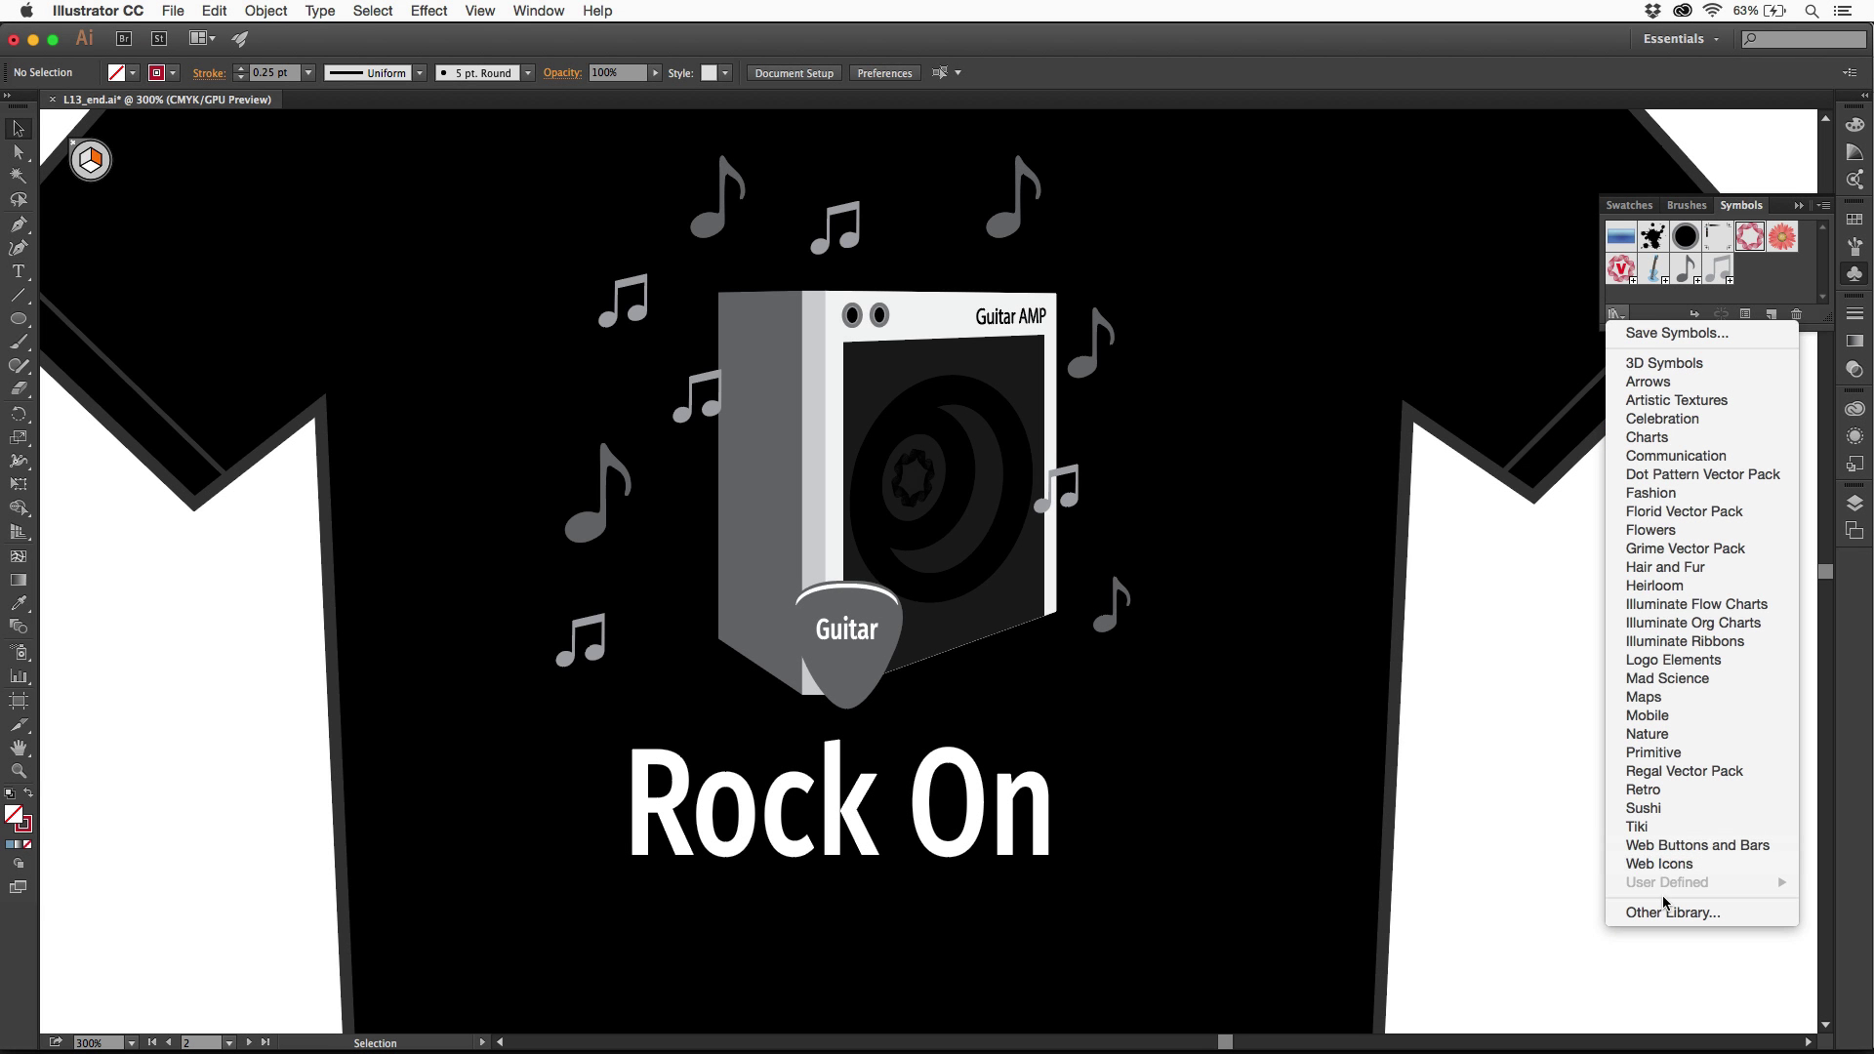
click(1677, 829)
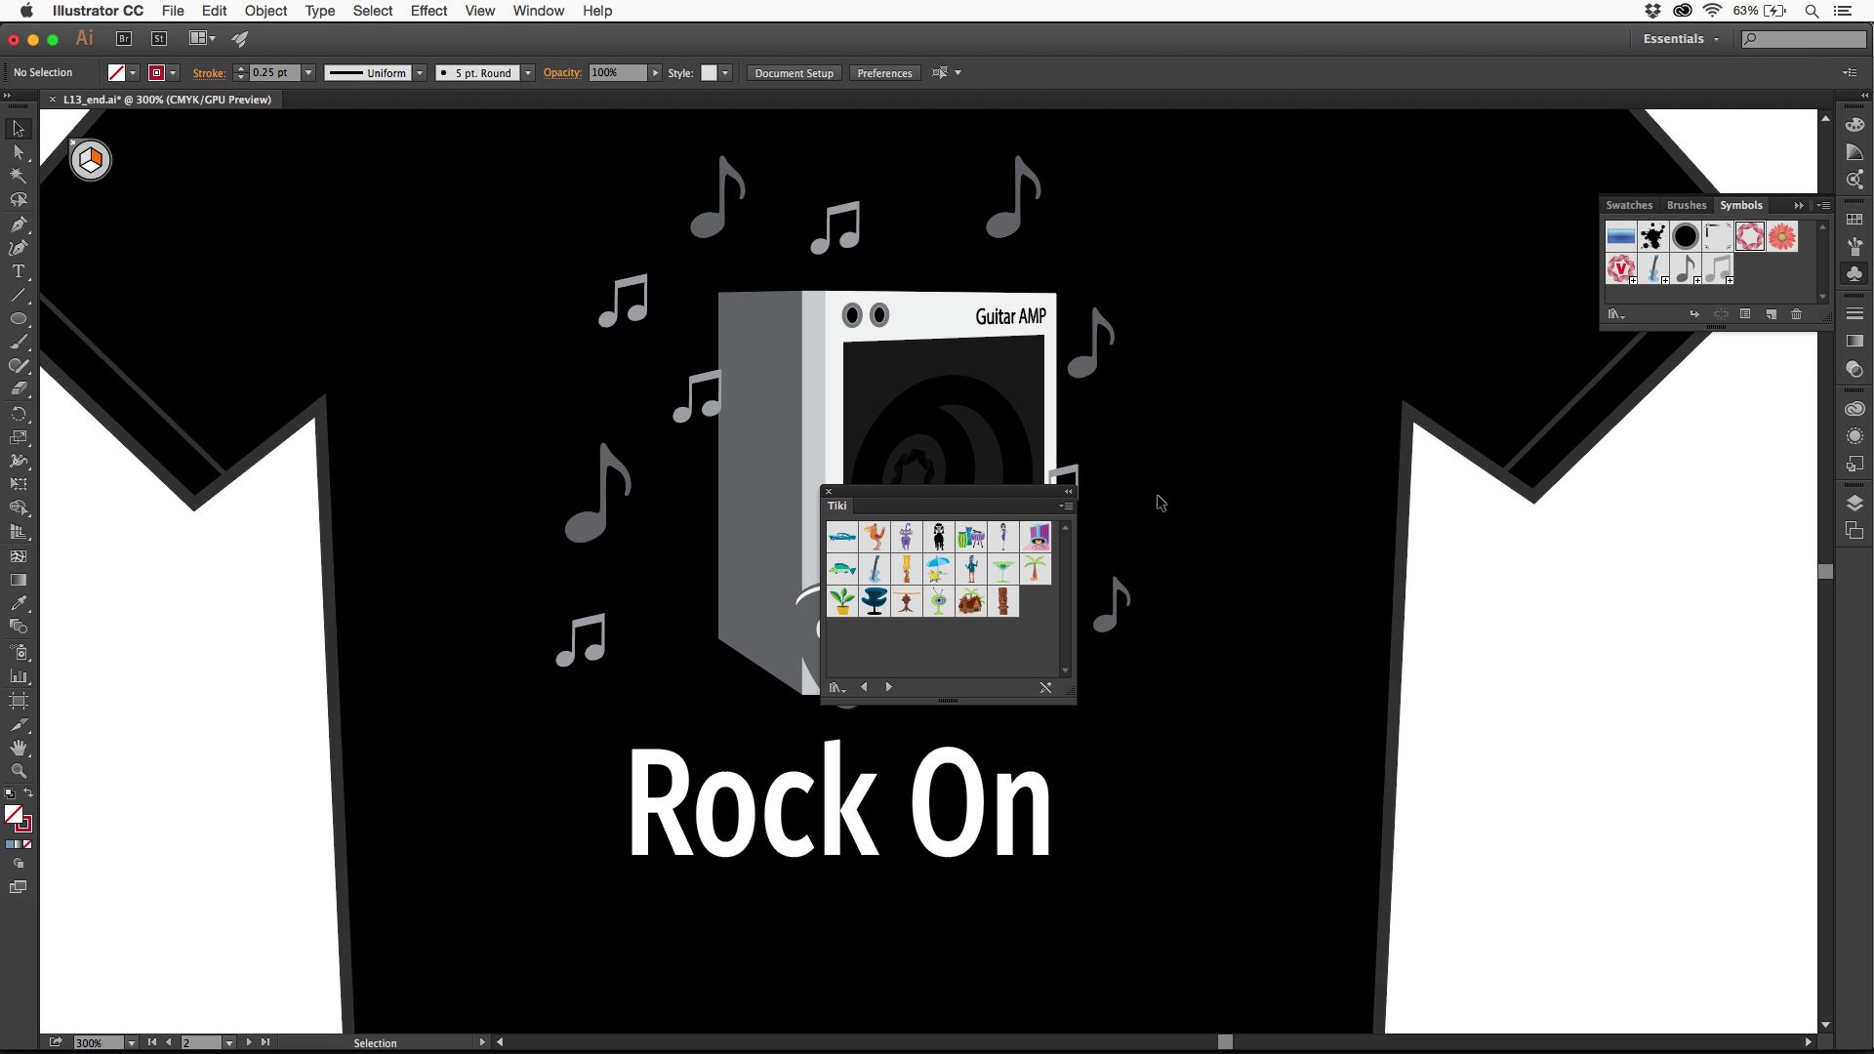
drag(966, 496, 1530, 591)
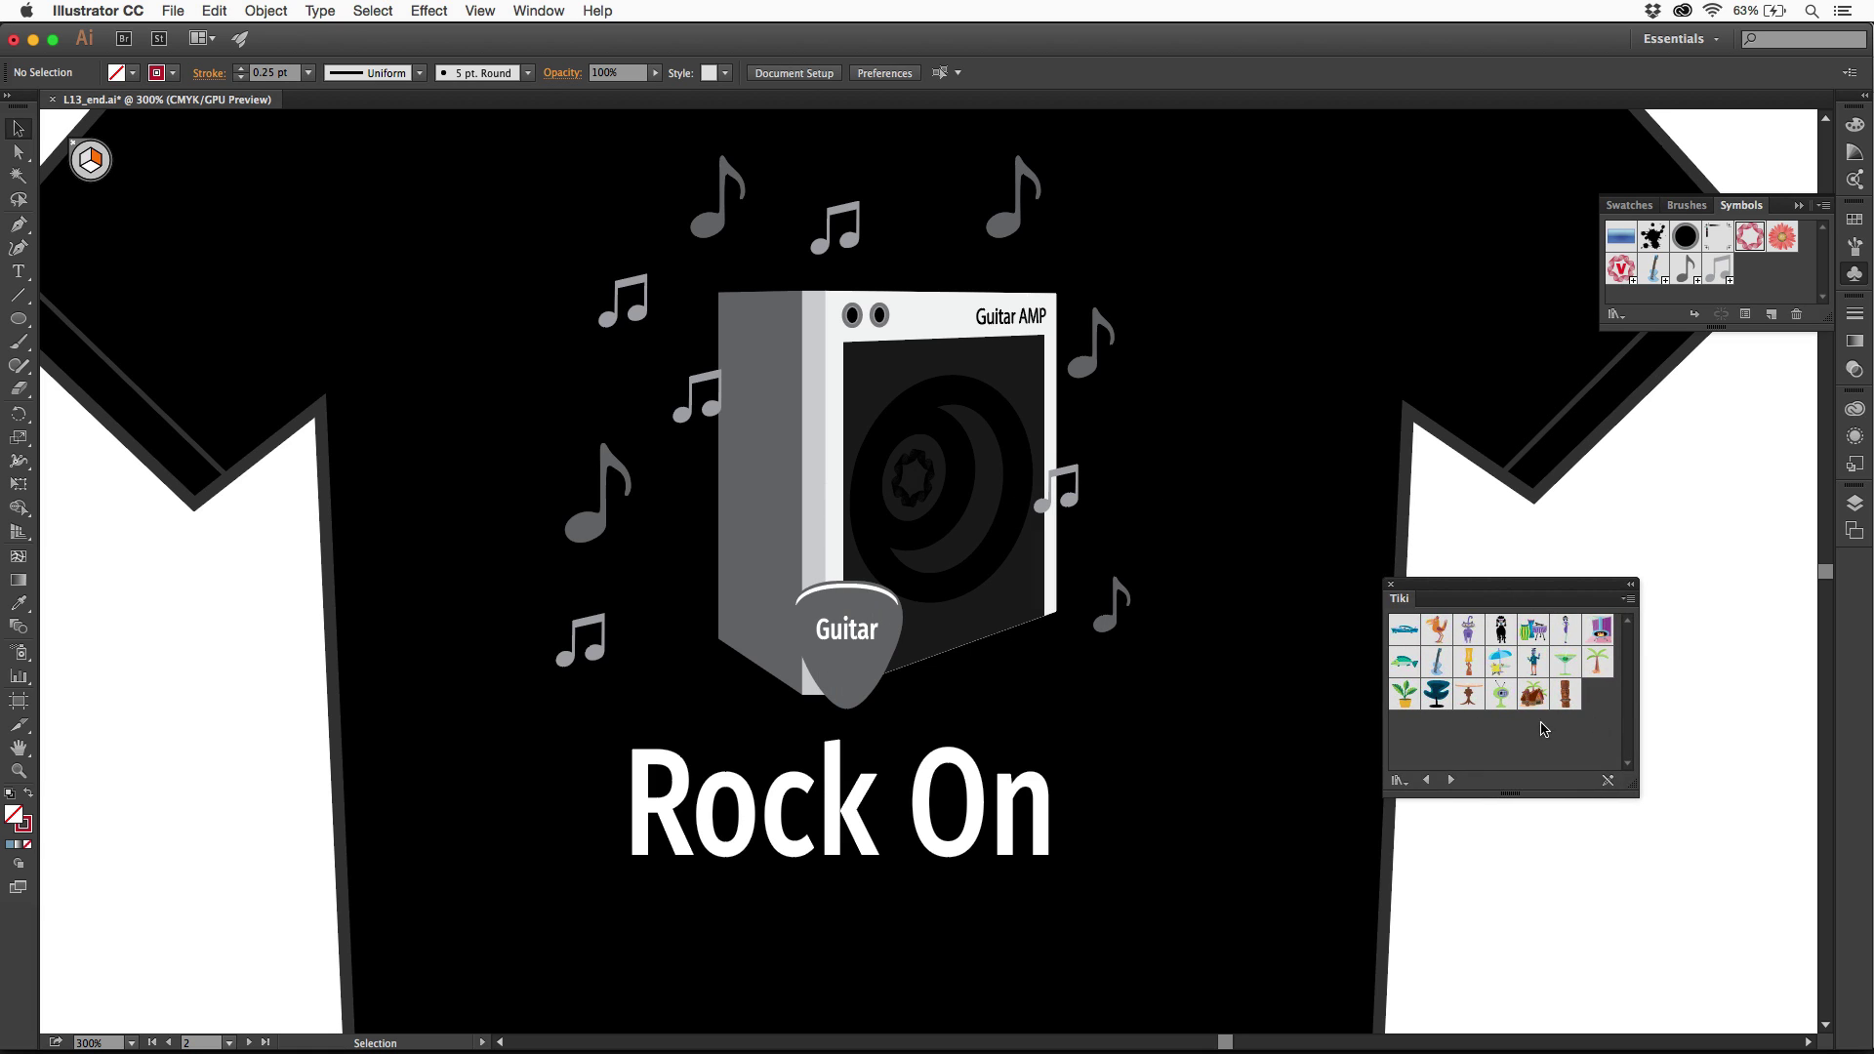
click(1444, 670)
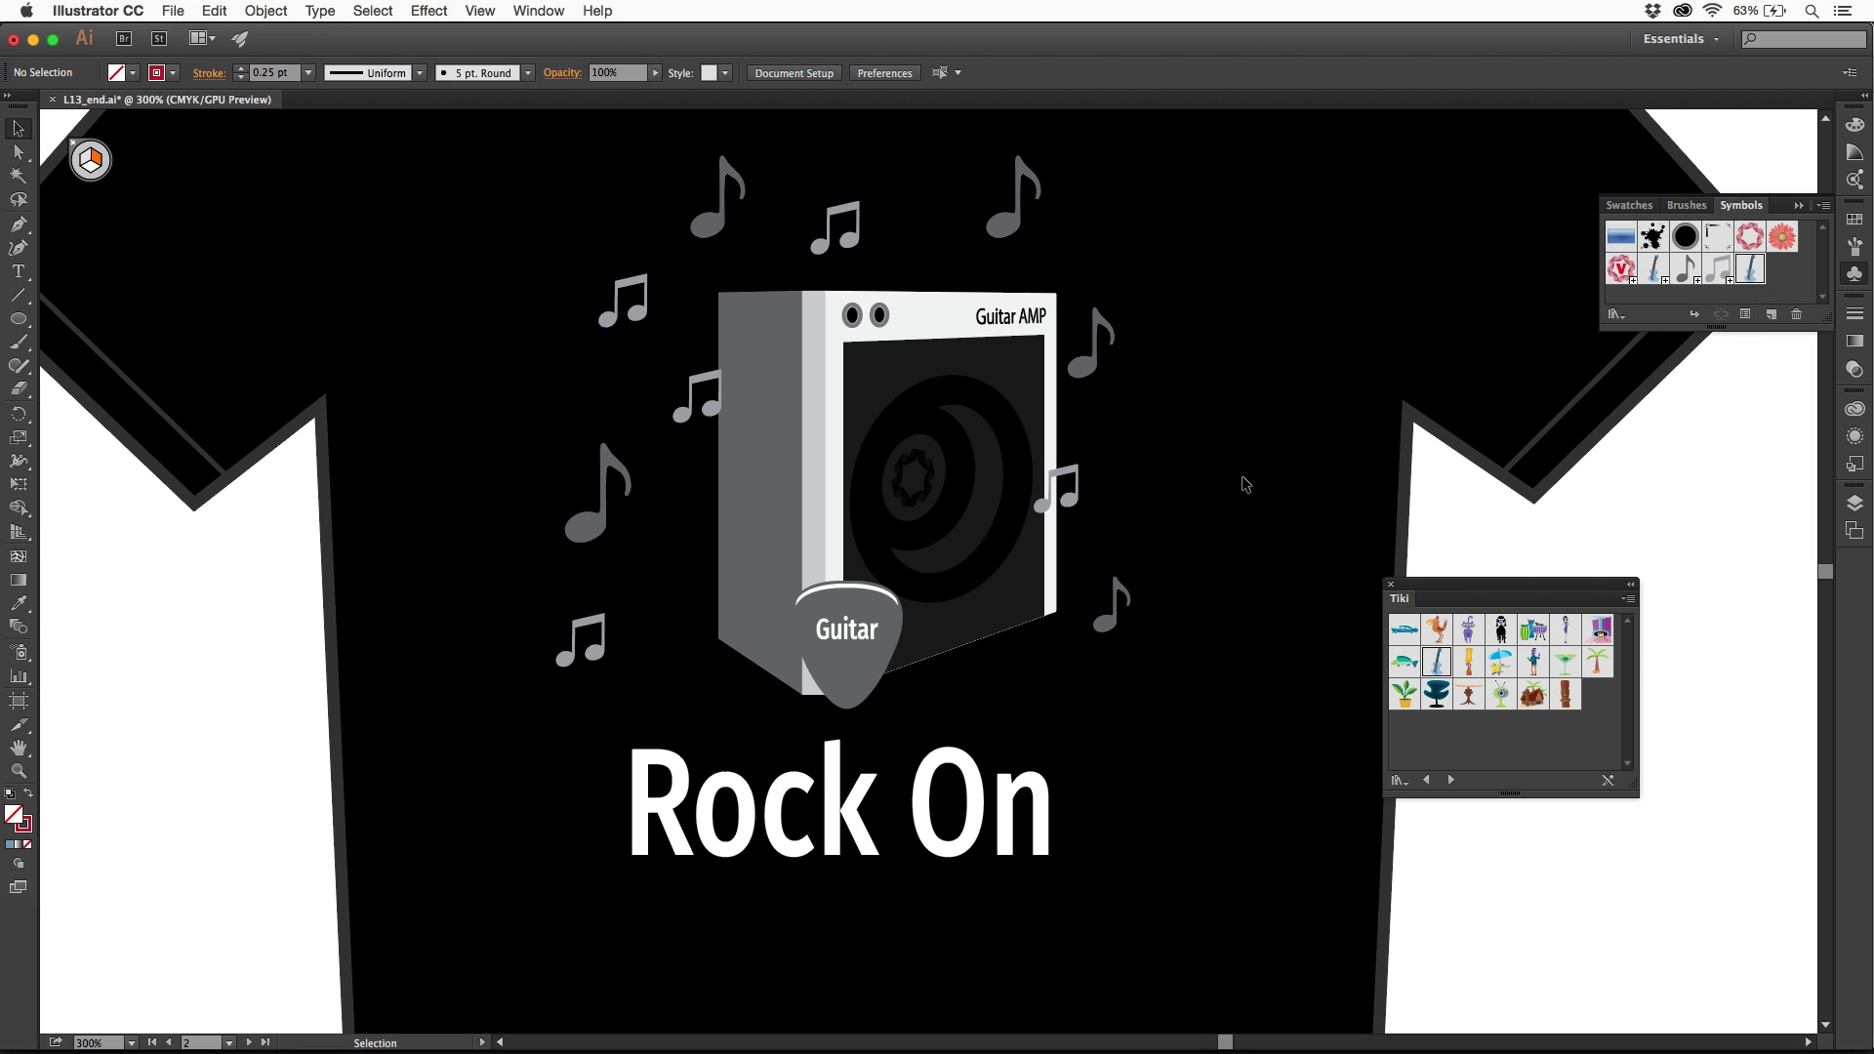
Step: Place a Guitar instance on the amp's left side and close the Tiki library
drag(1437, 662, 1228, 578)
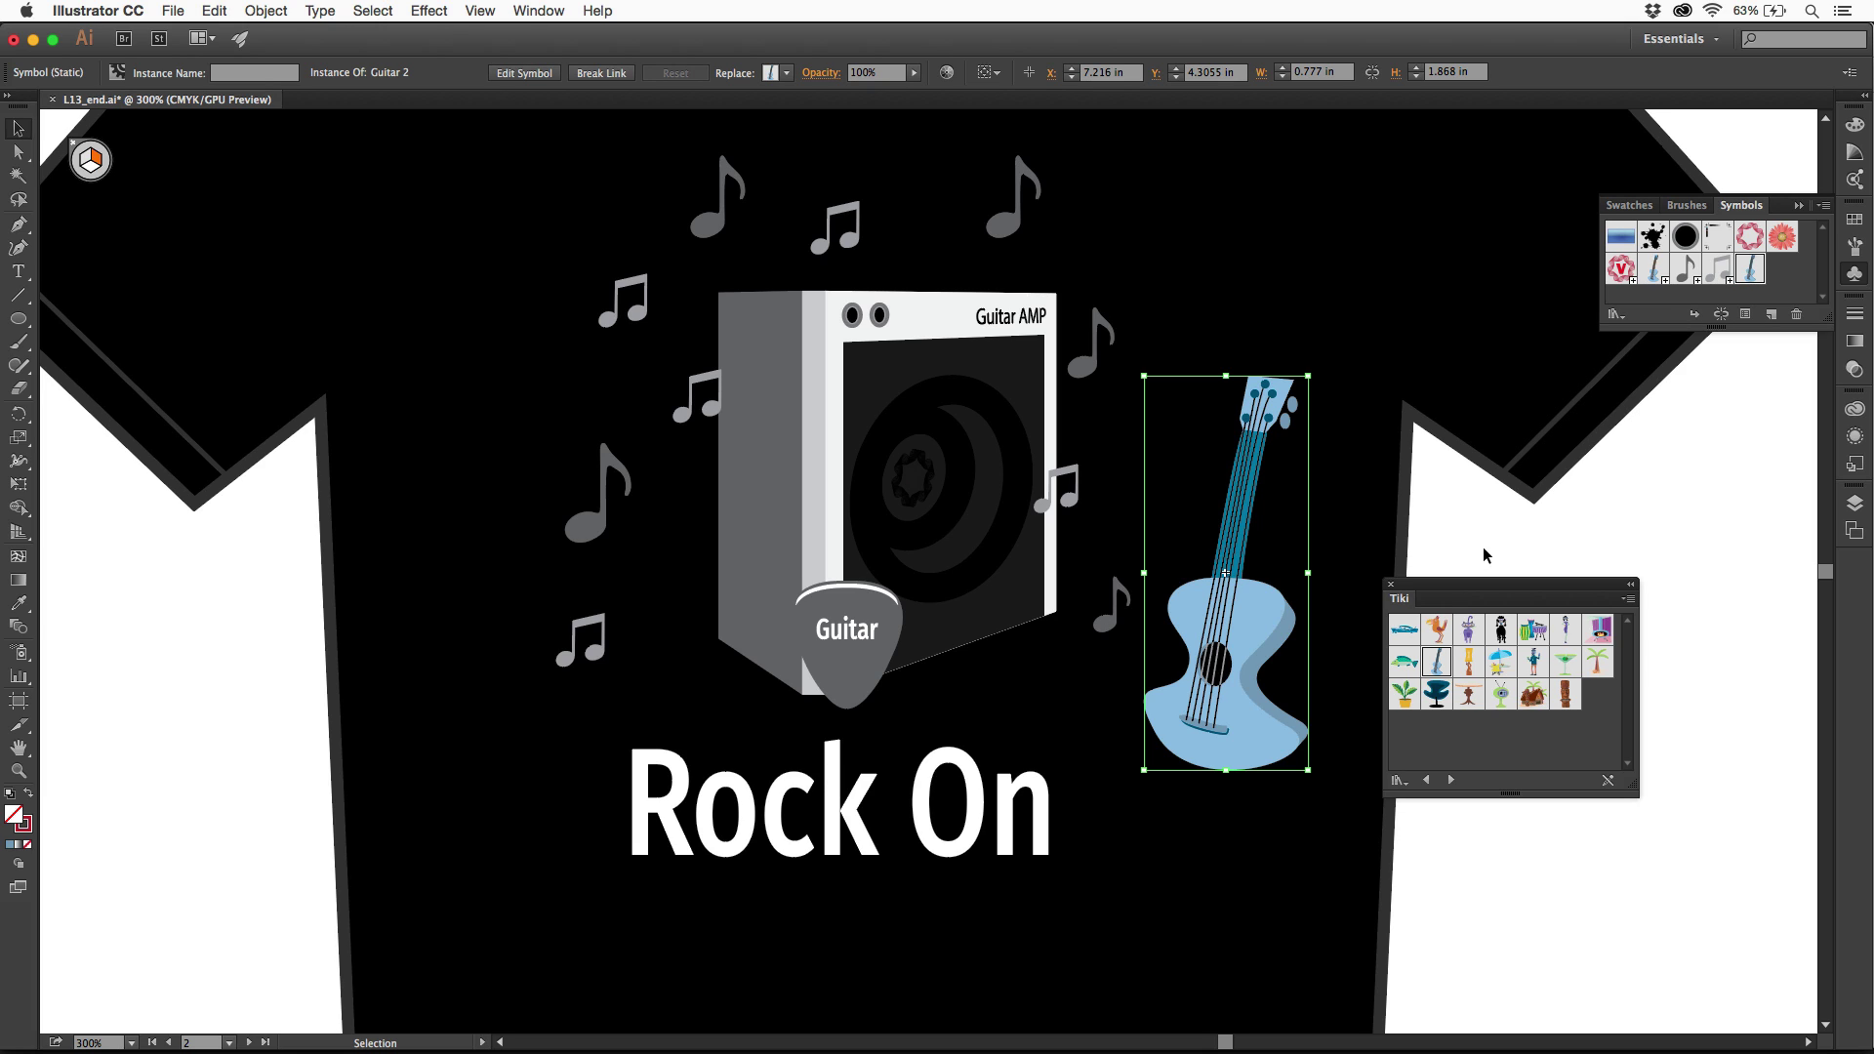
click(1390, 586)
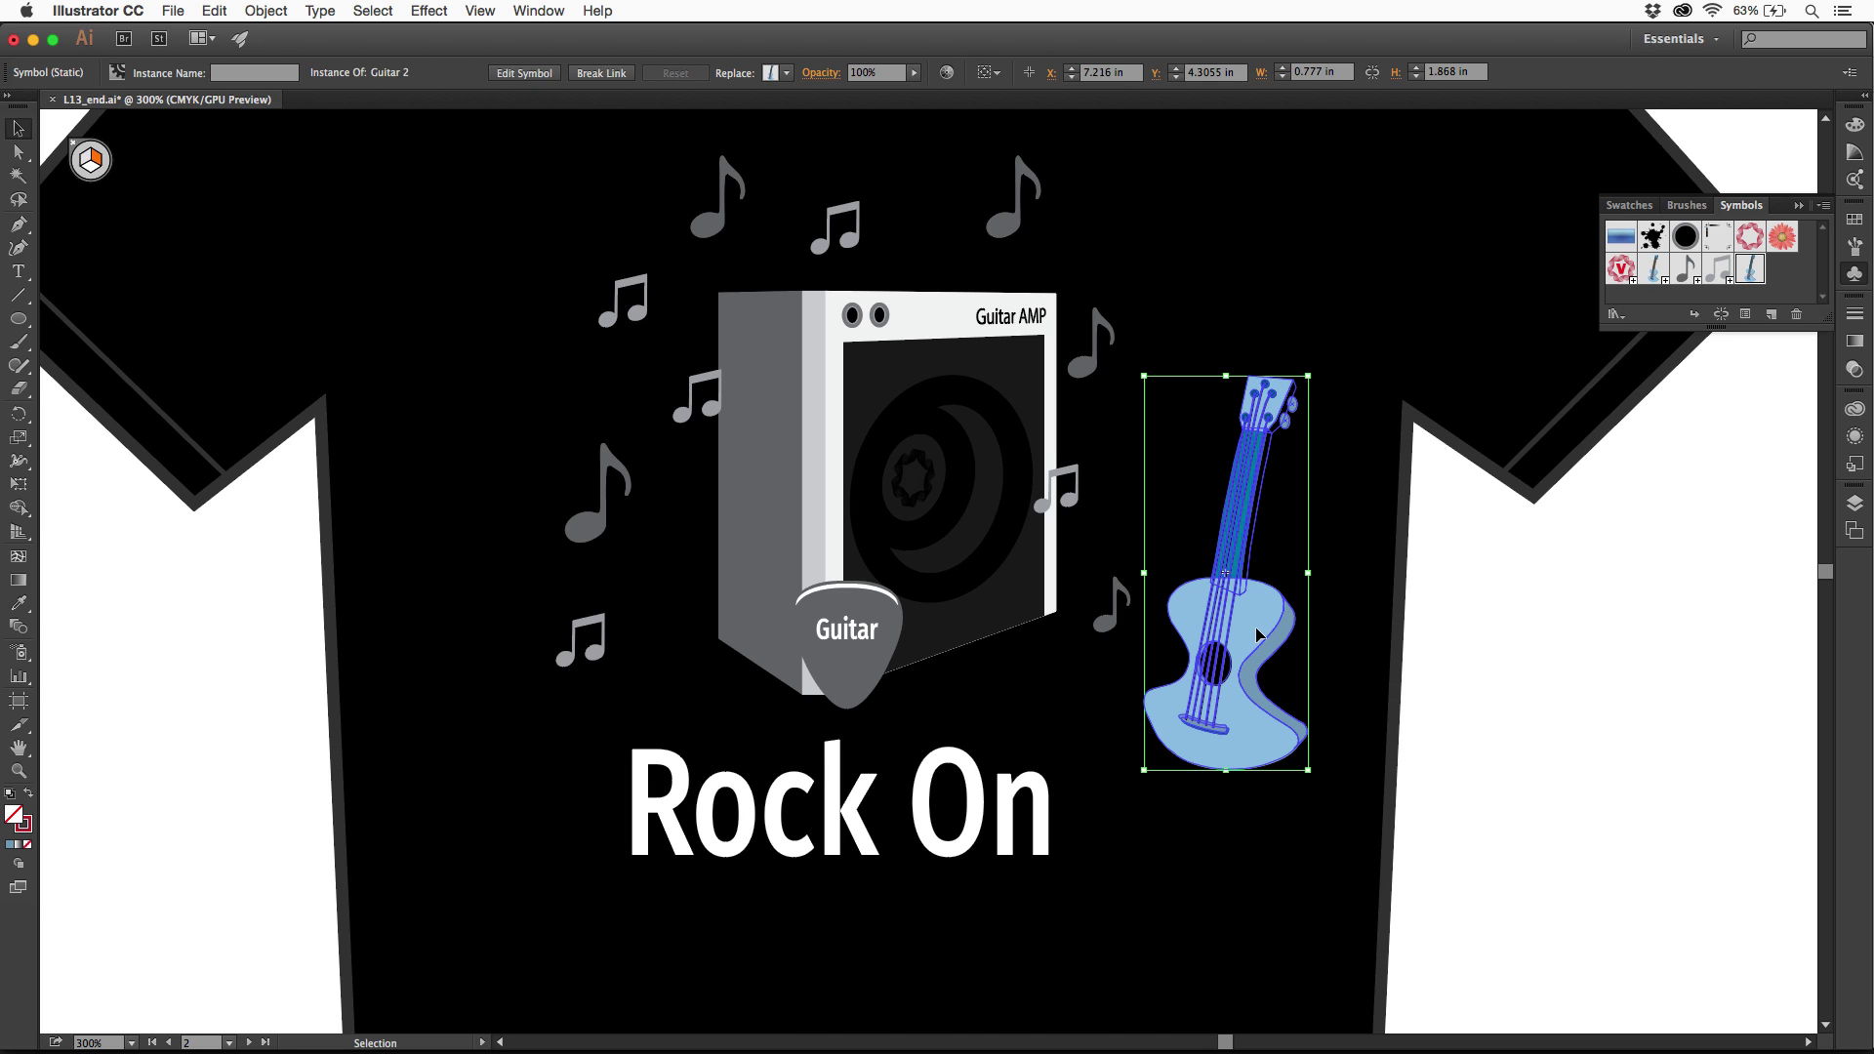
drag(1258, 636, 747, 558)
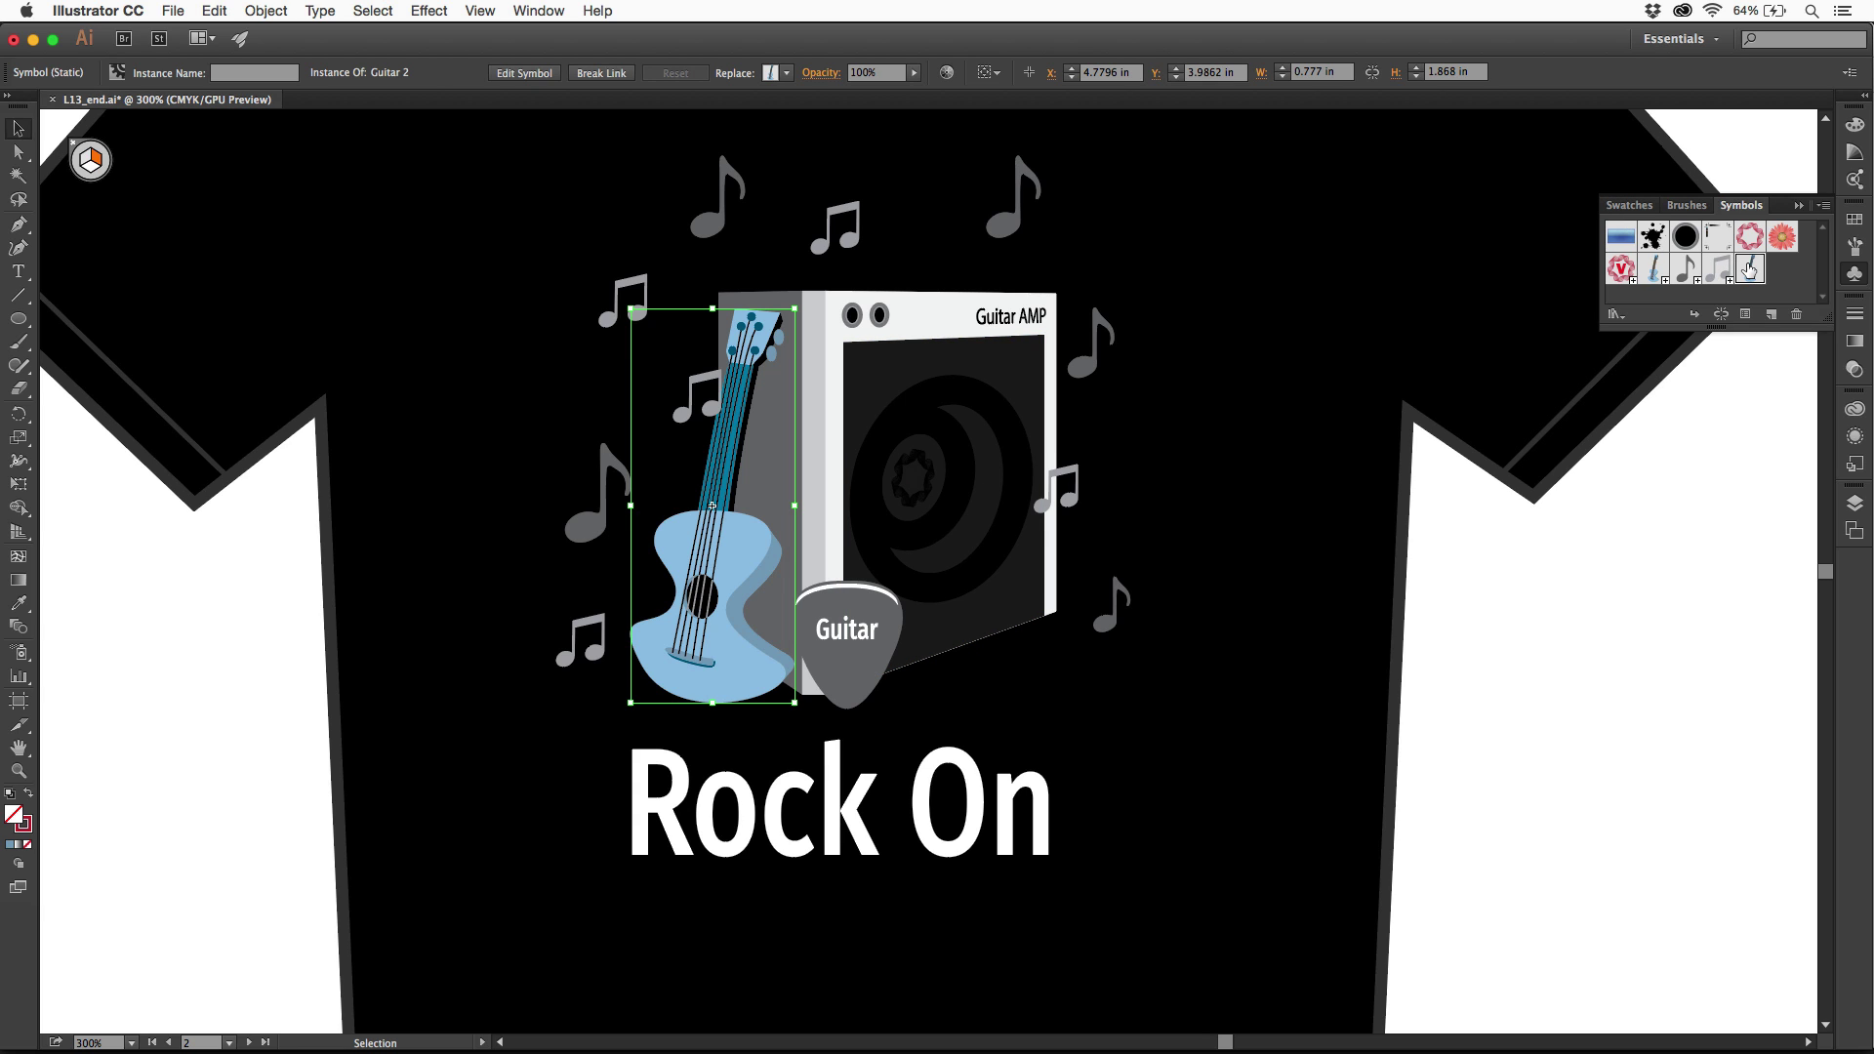
Step: Add a second guitar right of the amp, flipped horizontally and scaled slightly smaller
drag(1751, 270, 1035, 536)
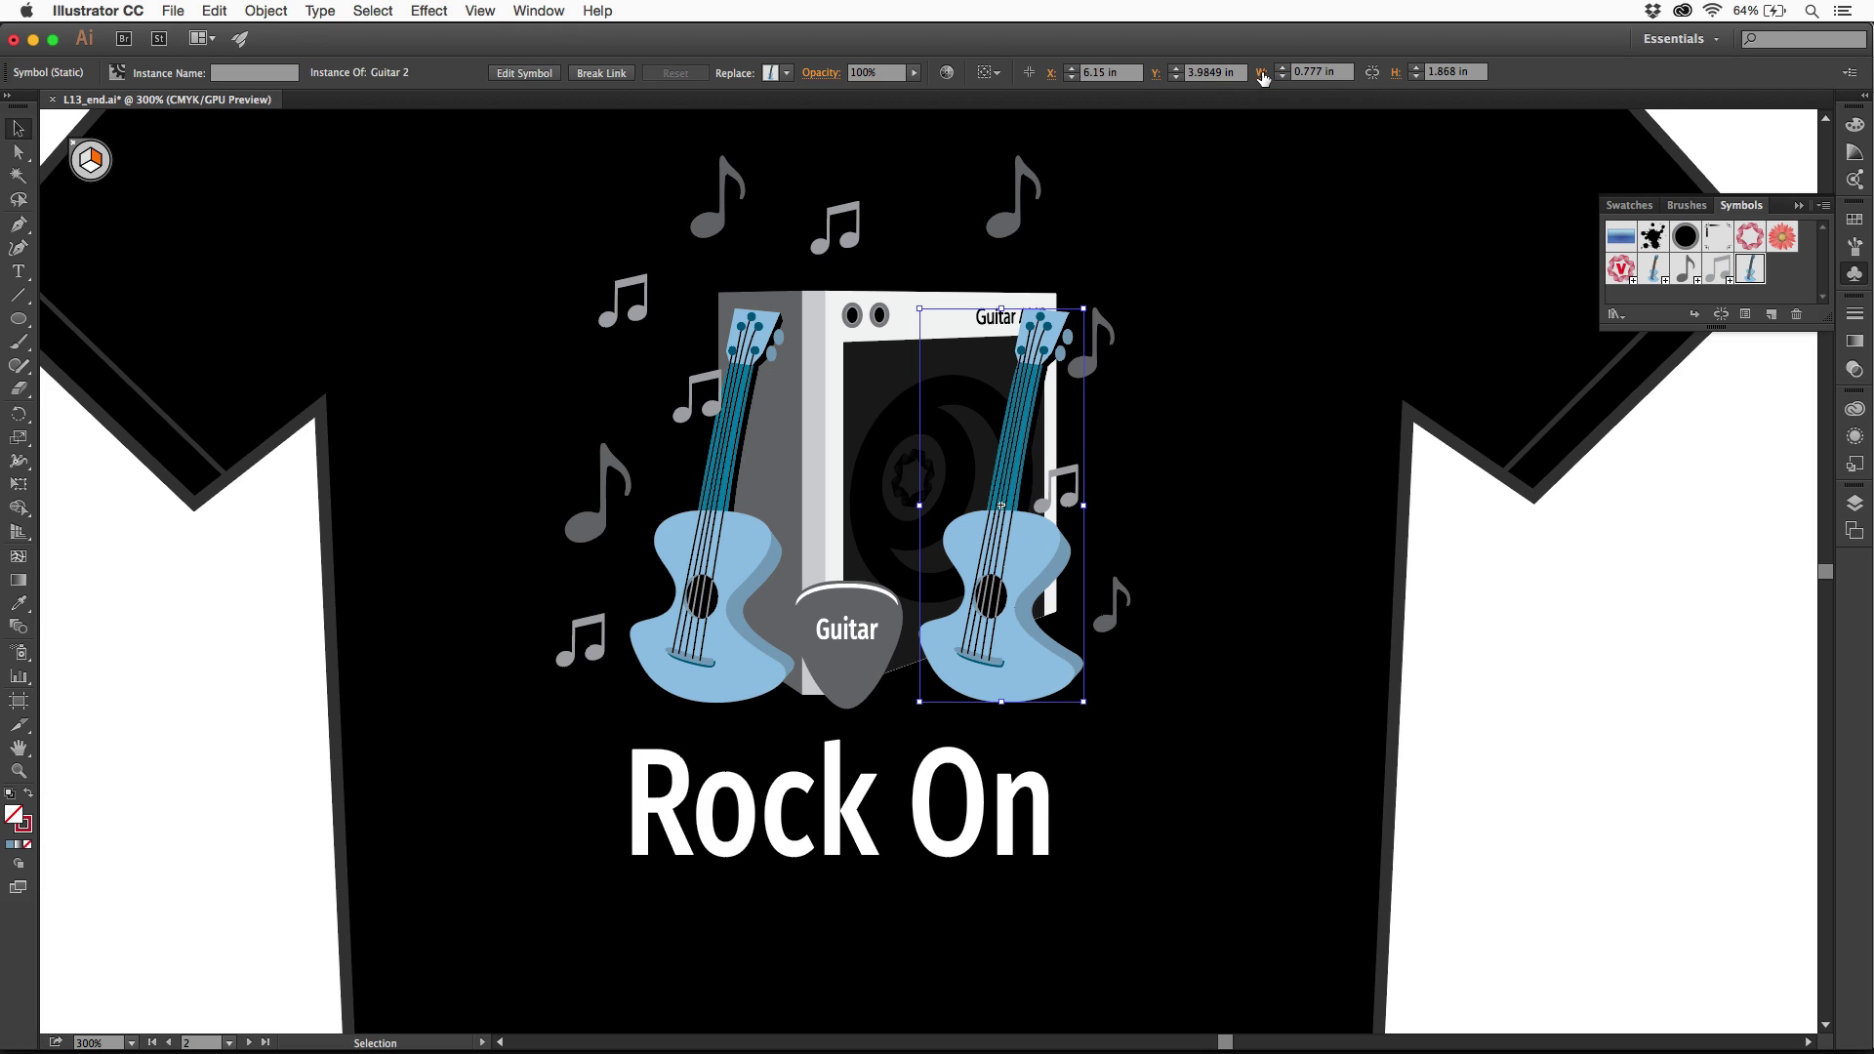
click(1263, 78)
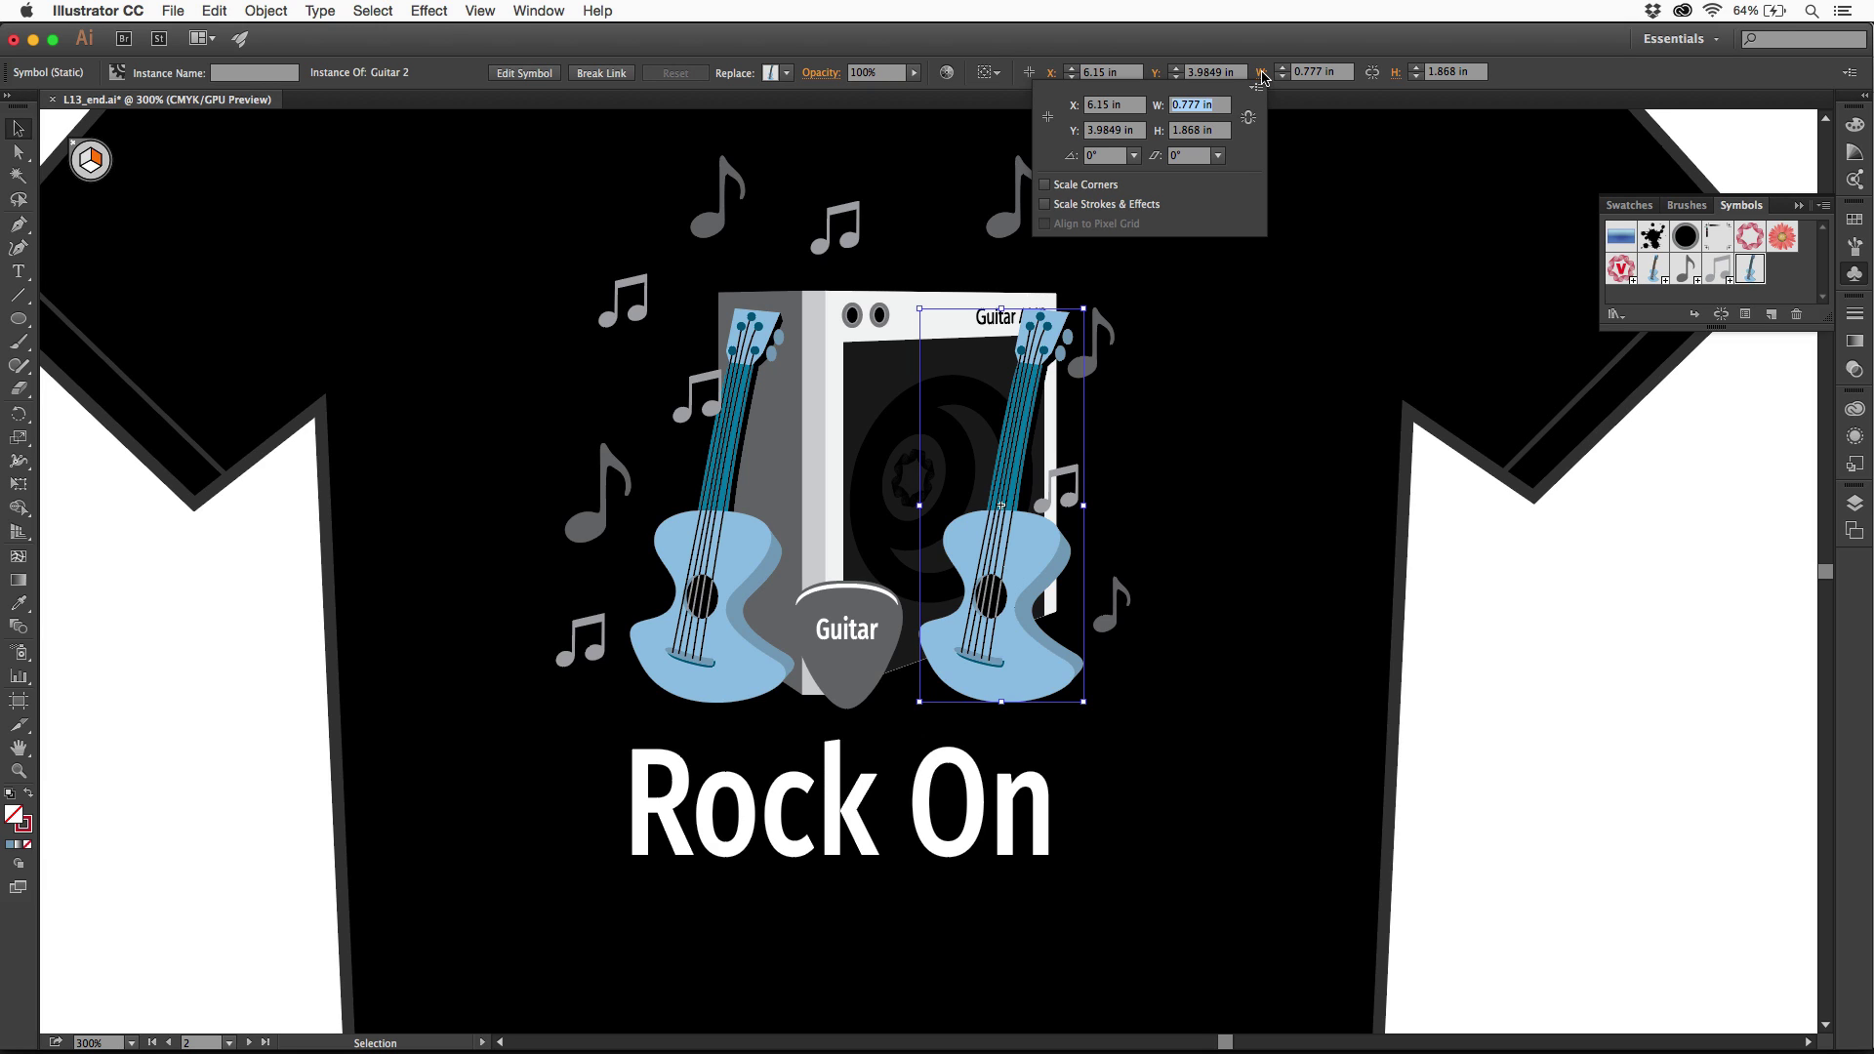
click(1257, 88)
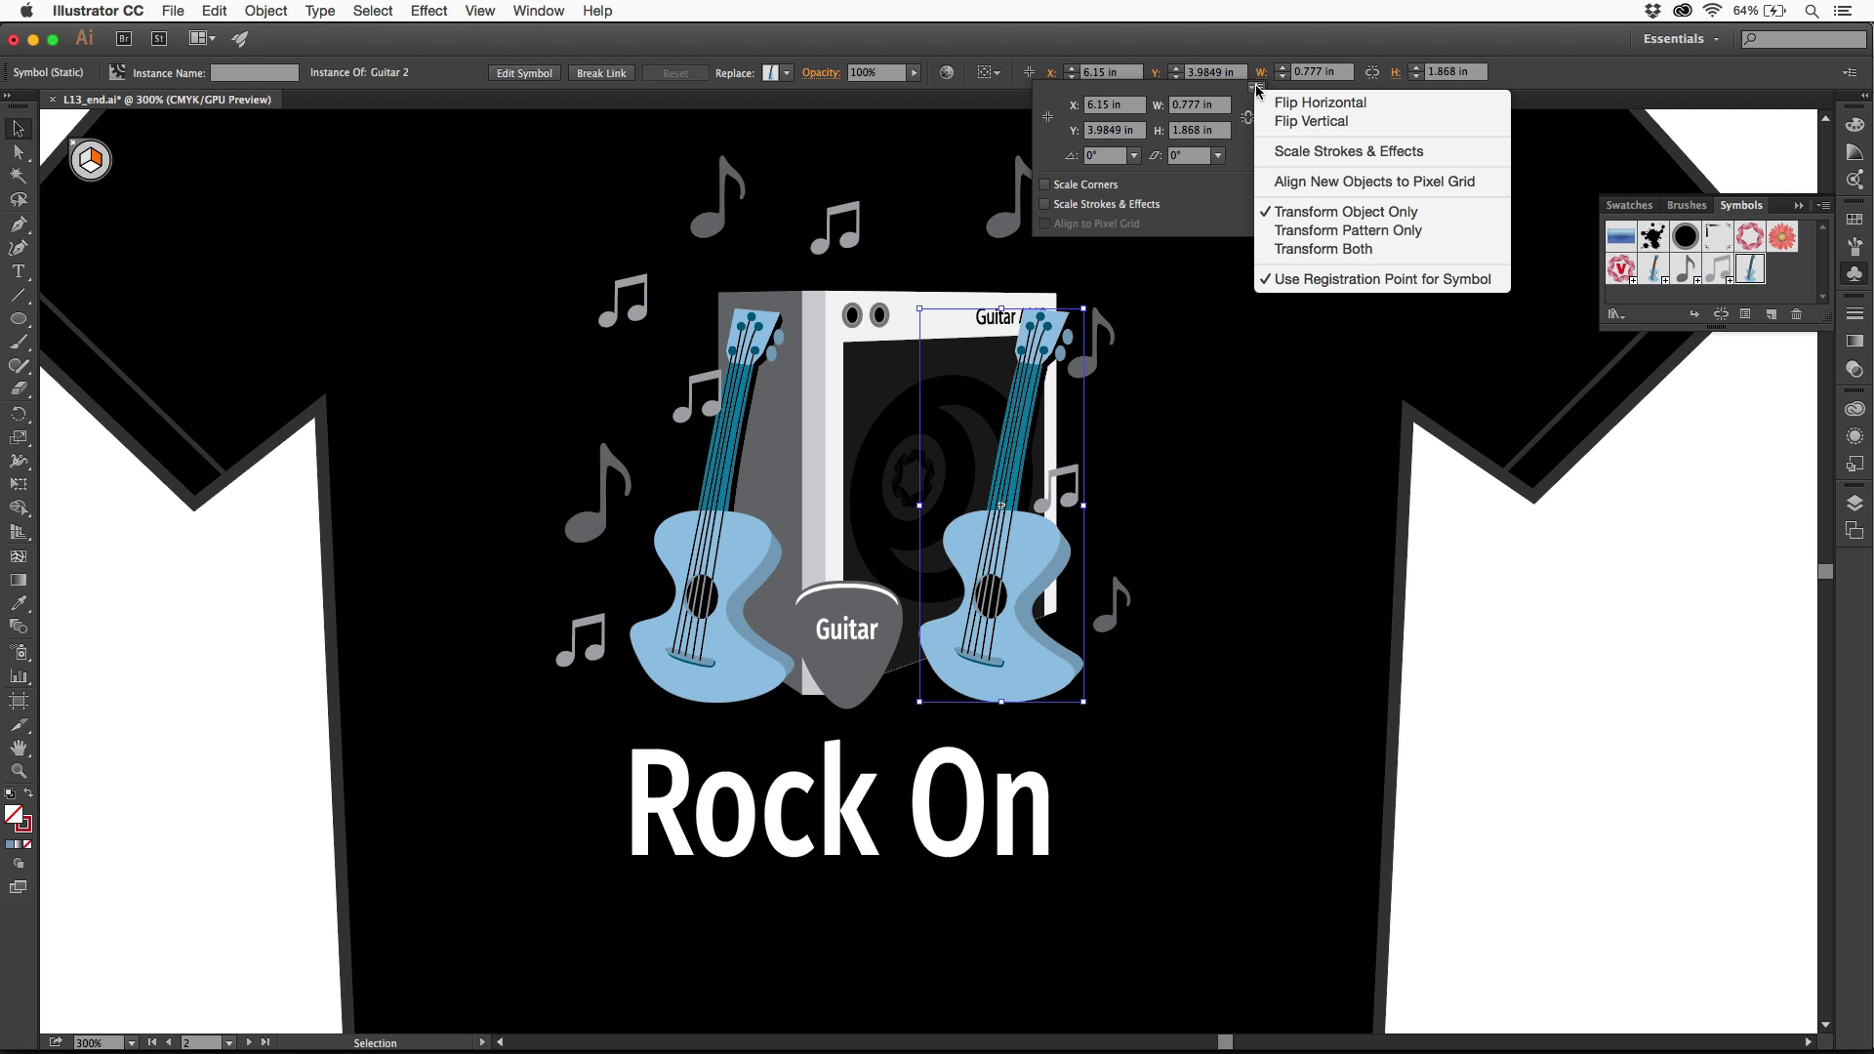
click(1345, 110)
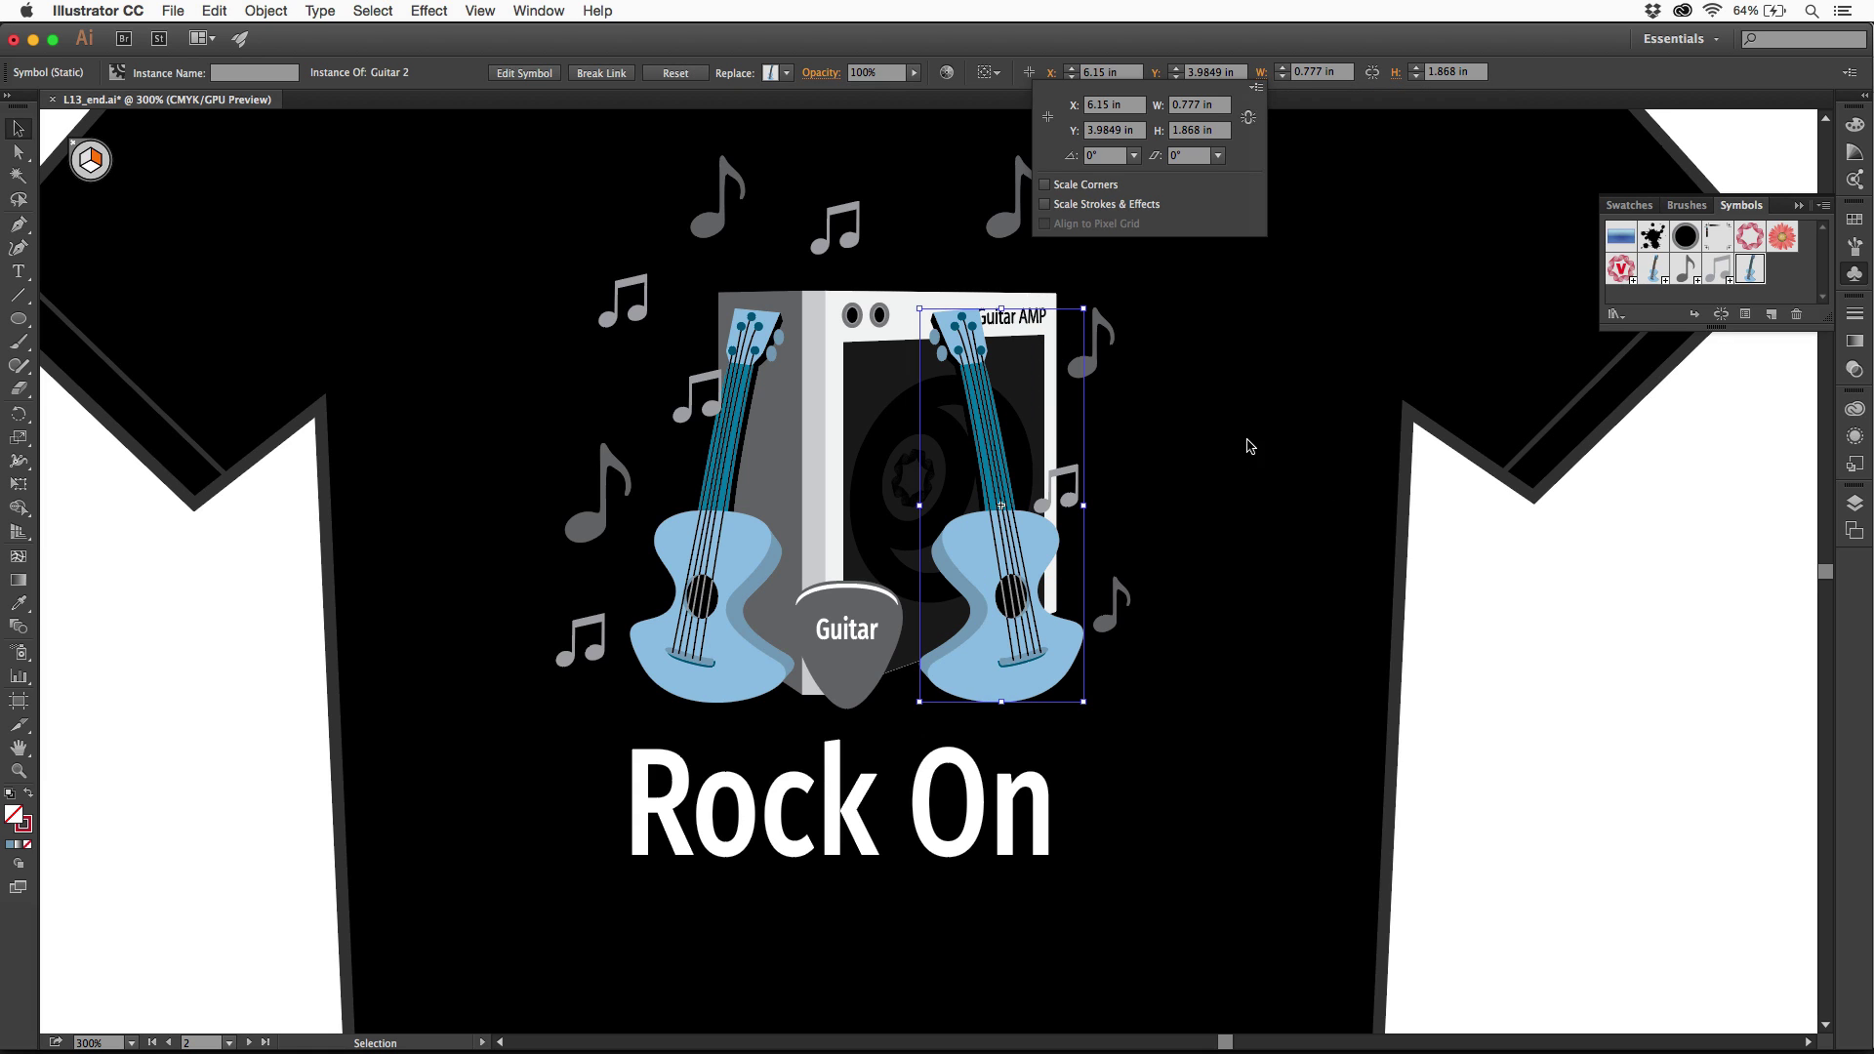
drag(1013, 602, 1029, 608)
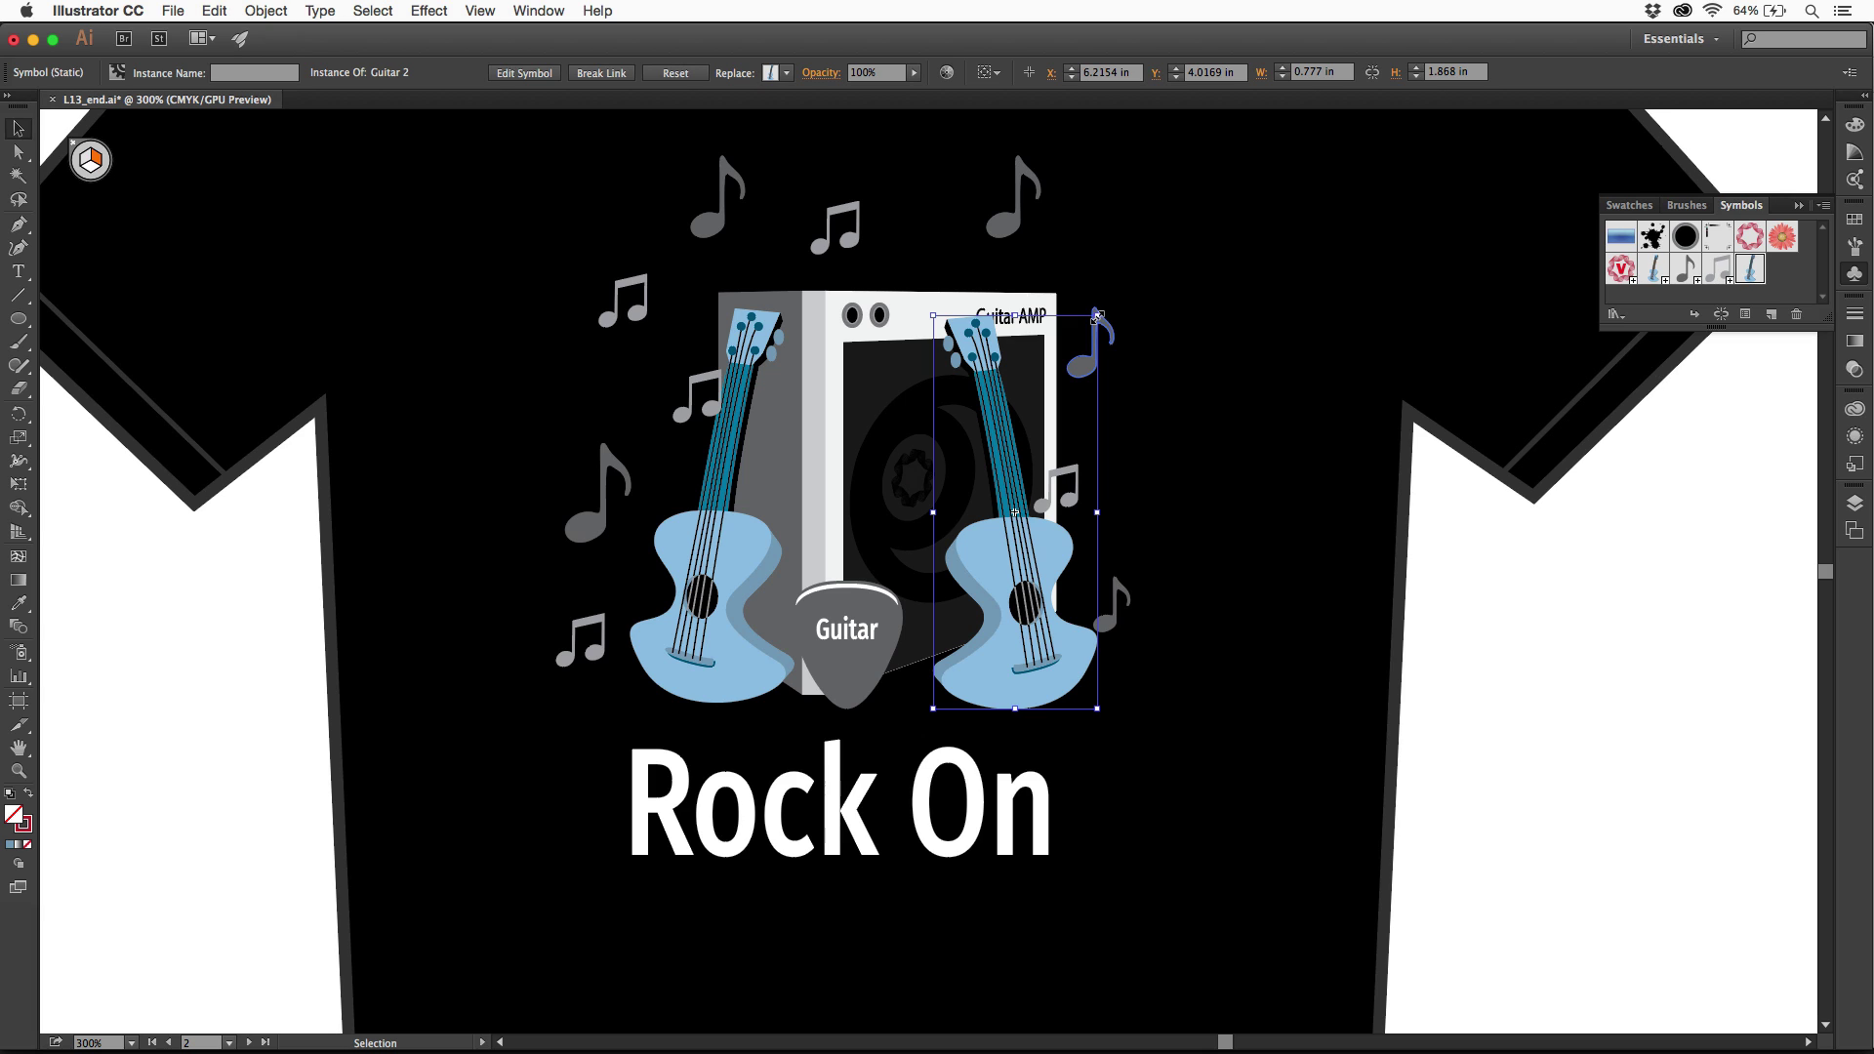
drag(1097, 315, 1072, 377)
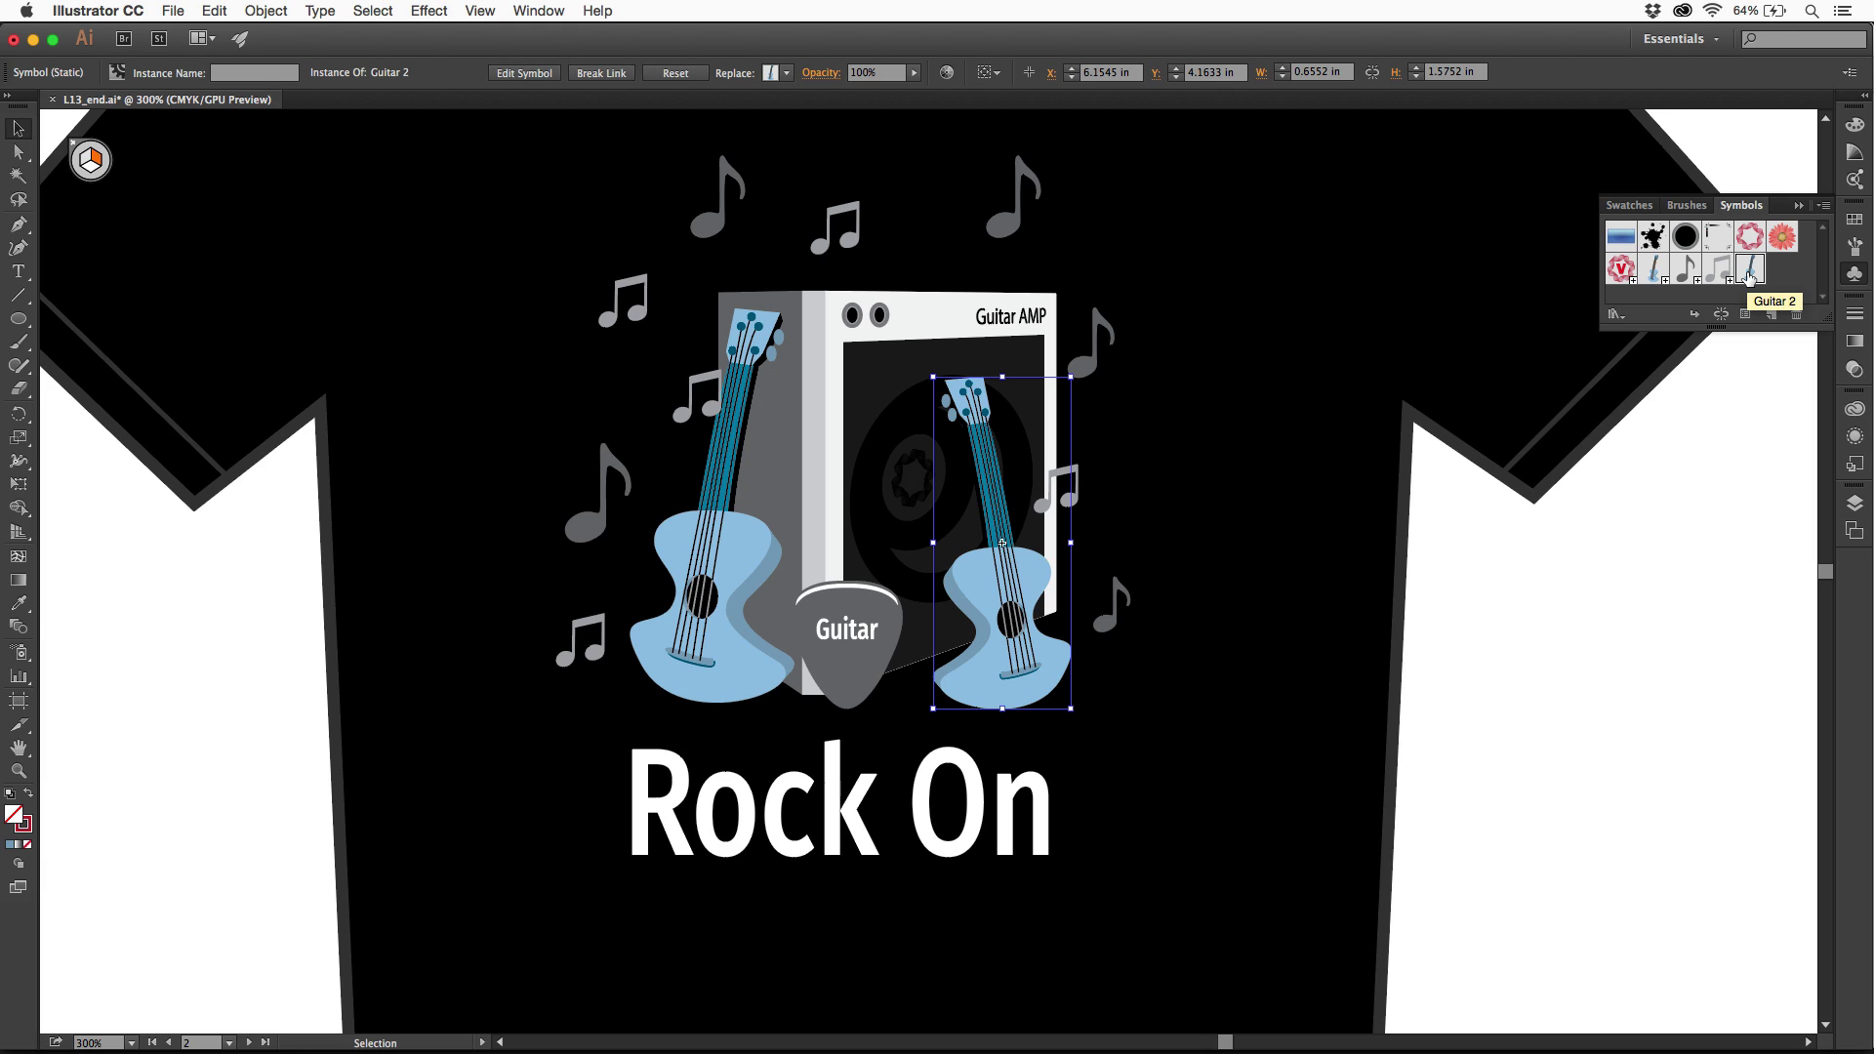
Step: Open the Guitar 2 symbol in symbol editing mode and zoom in on it
click(1749, 278)
double_click(1751, 278)
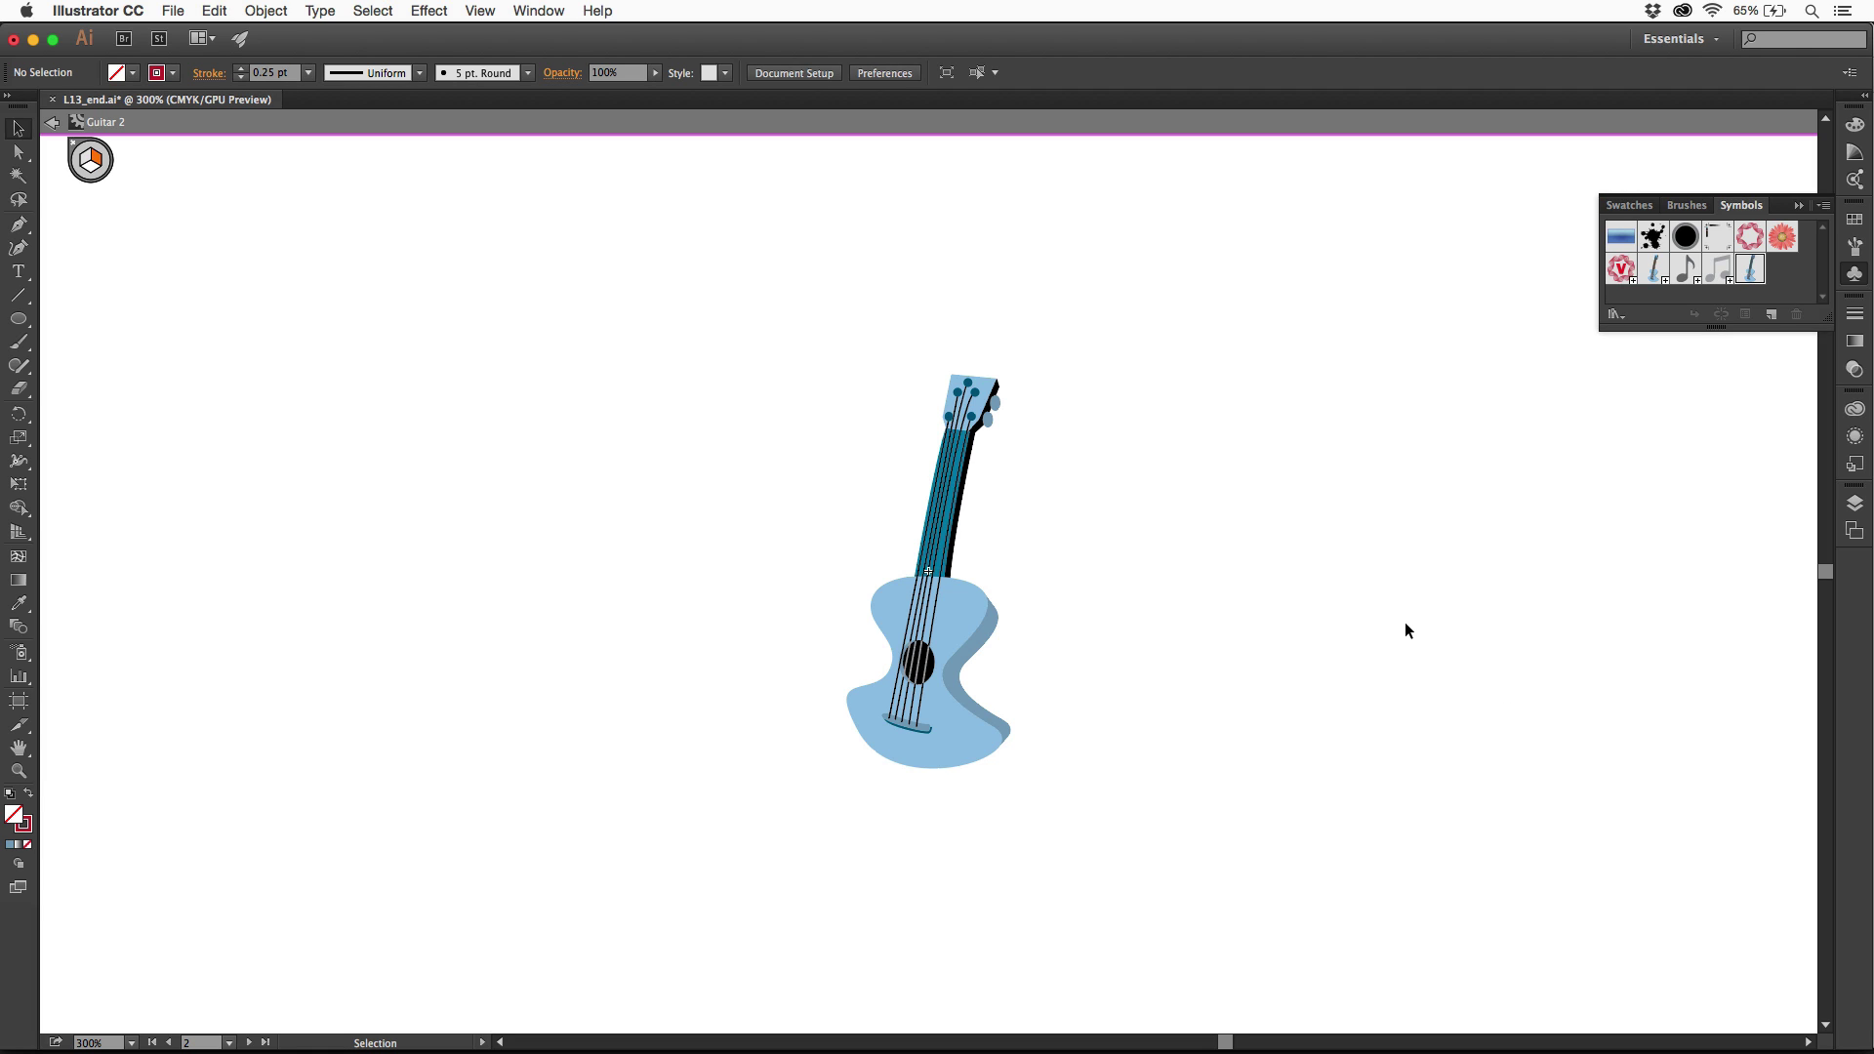
click(1752, 273)
key(super+equal)
key(super+equal)
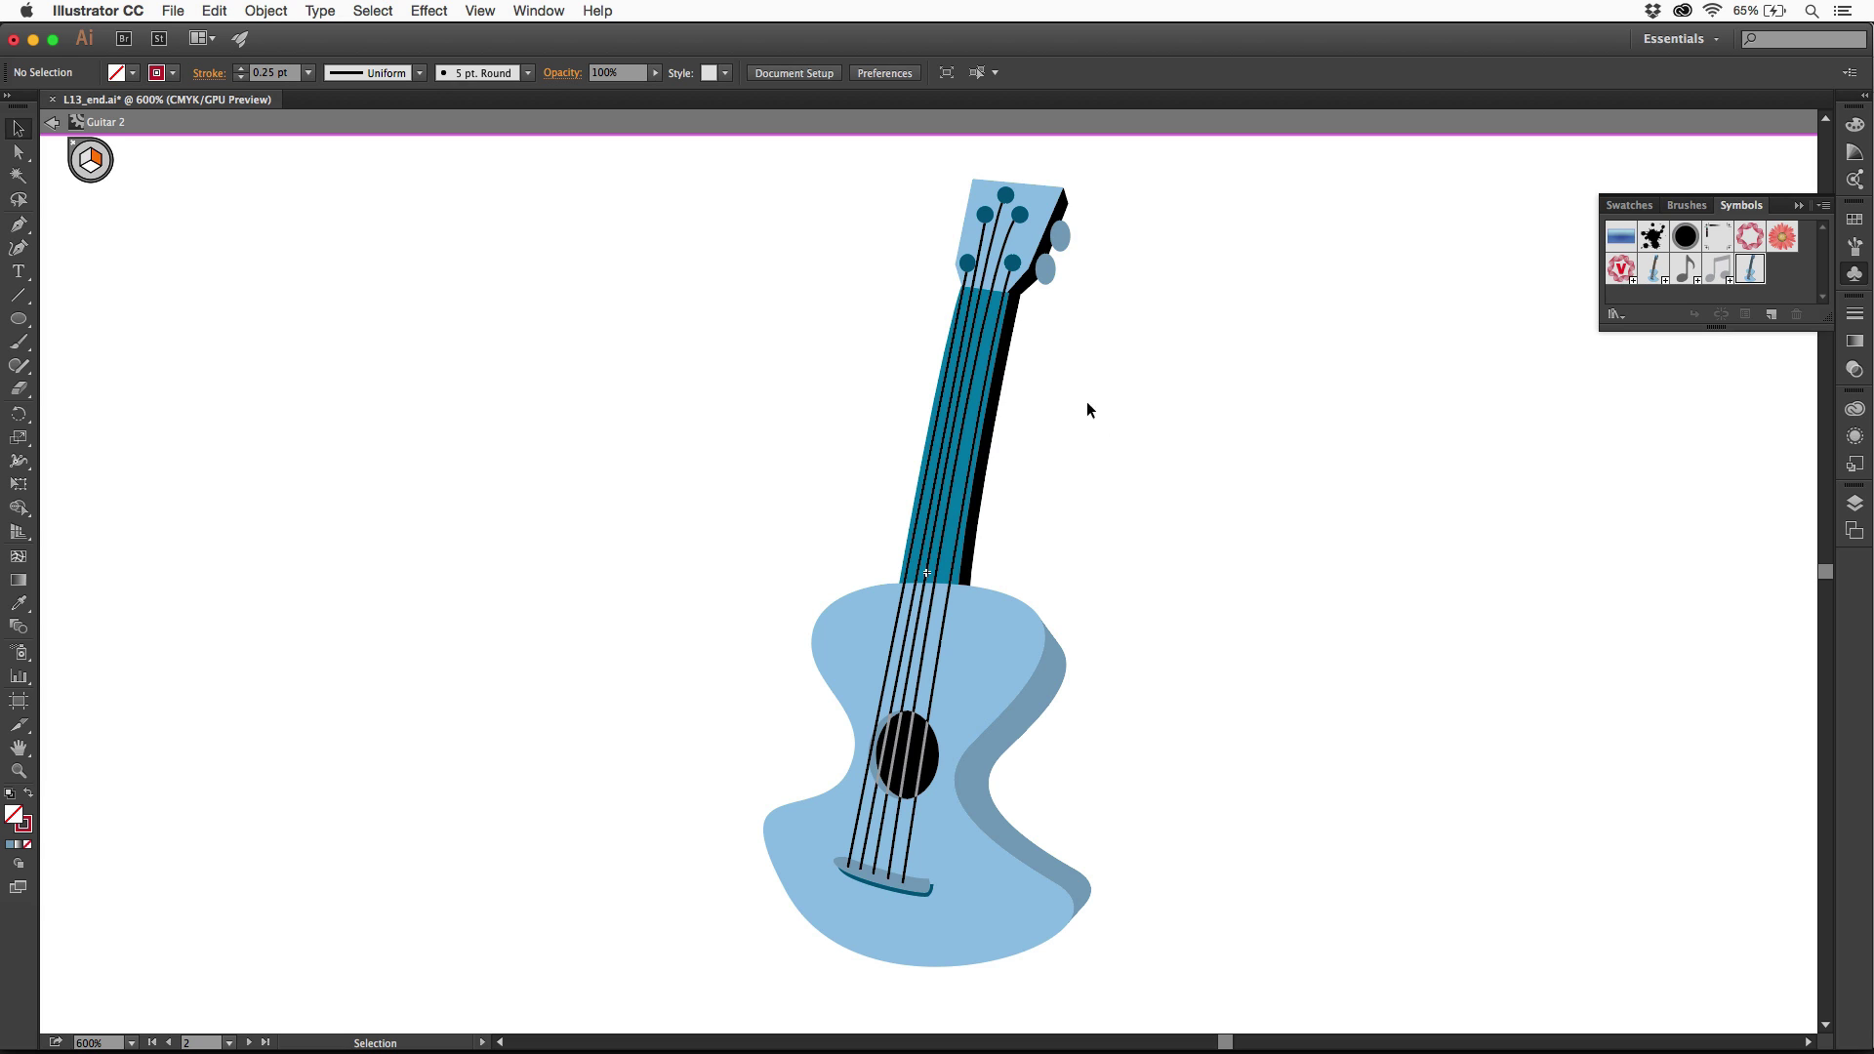
Step: Fill the guitar's neck with brown and exit symbol editing mode
click(981, 363)
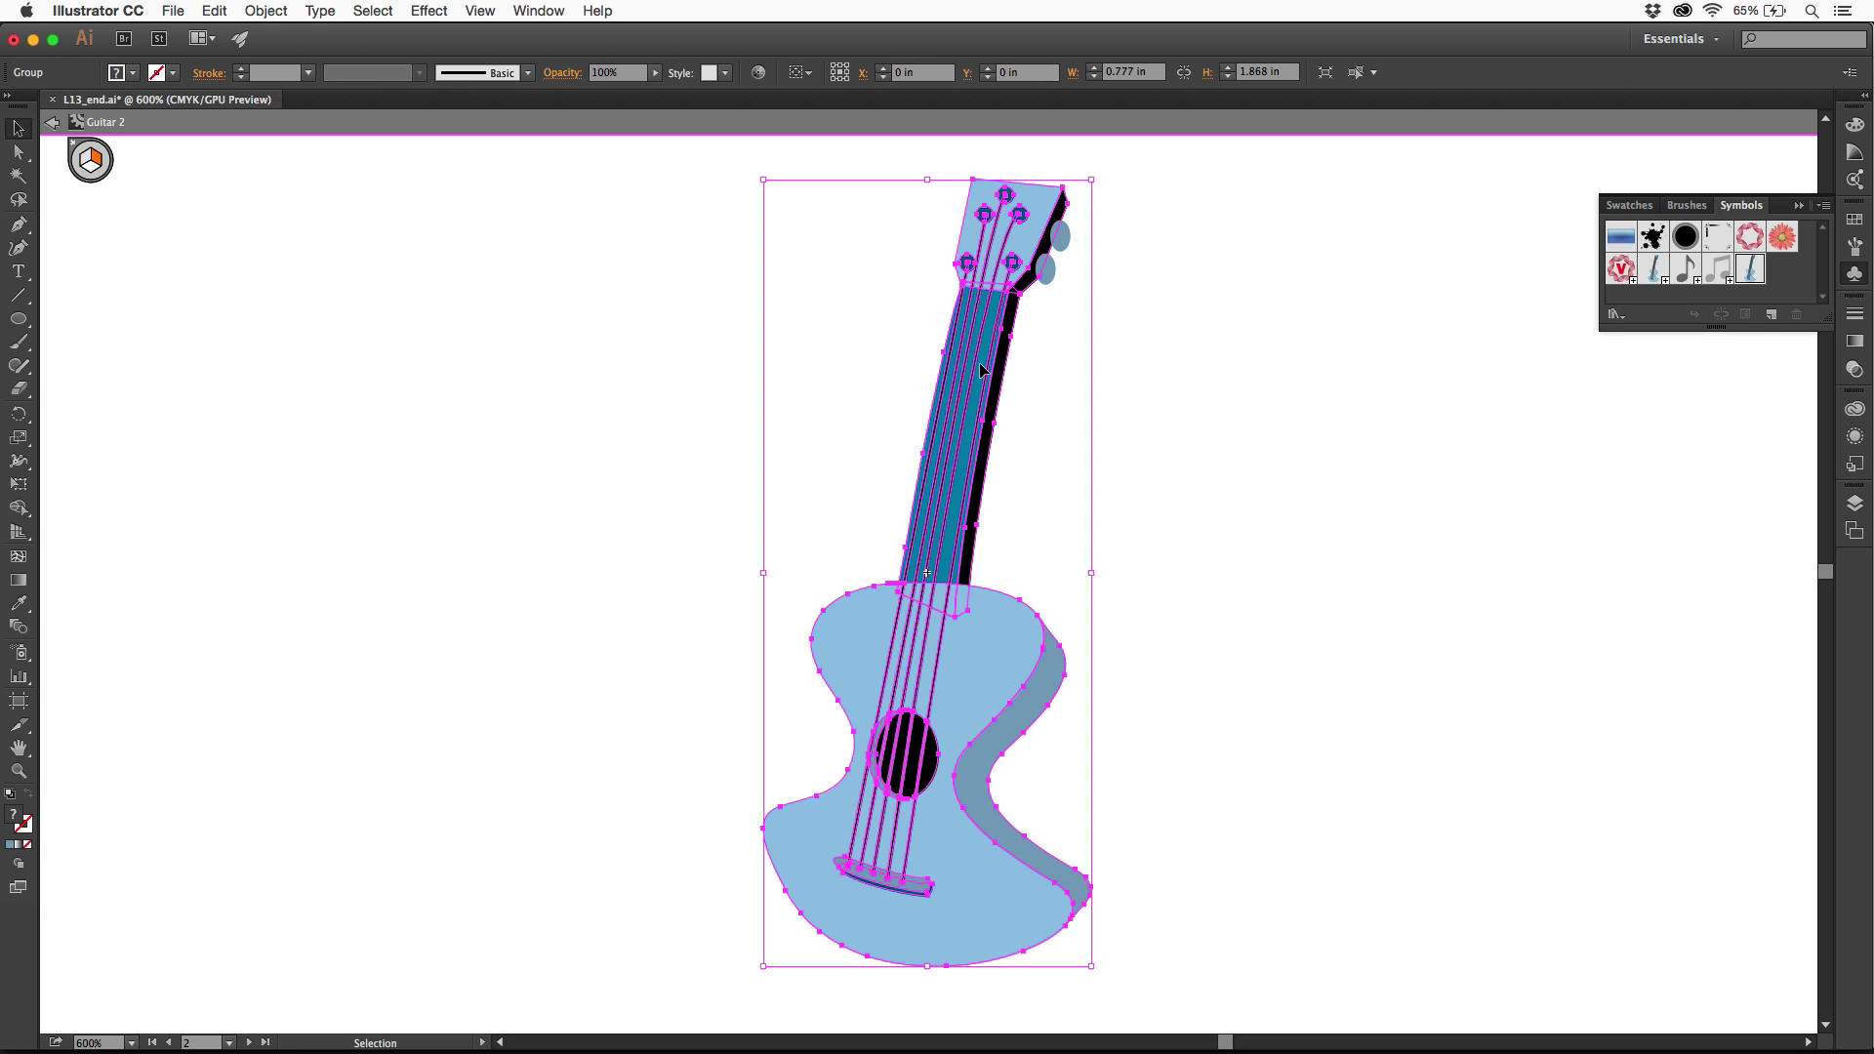
double_click(980, 365)
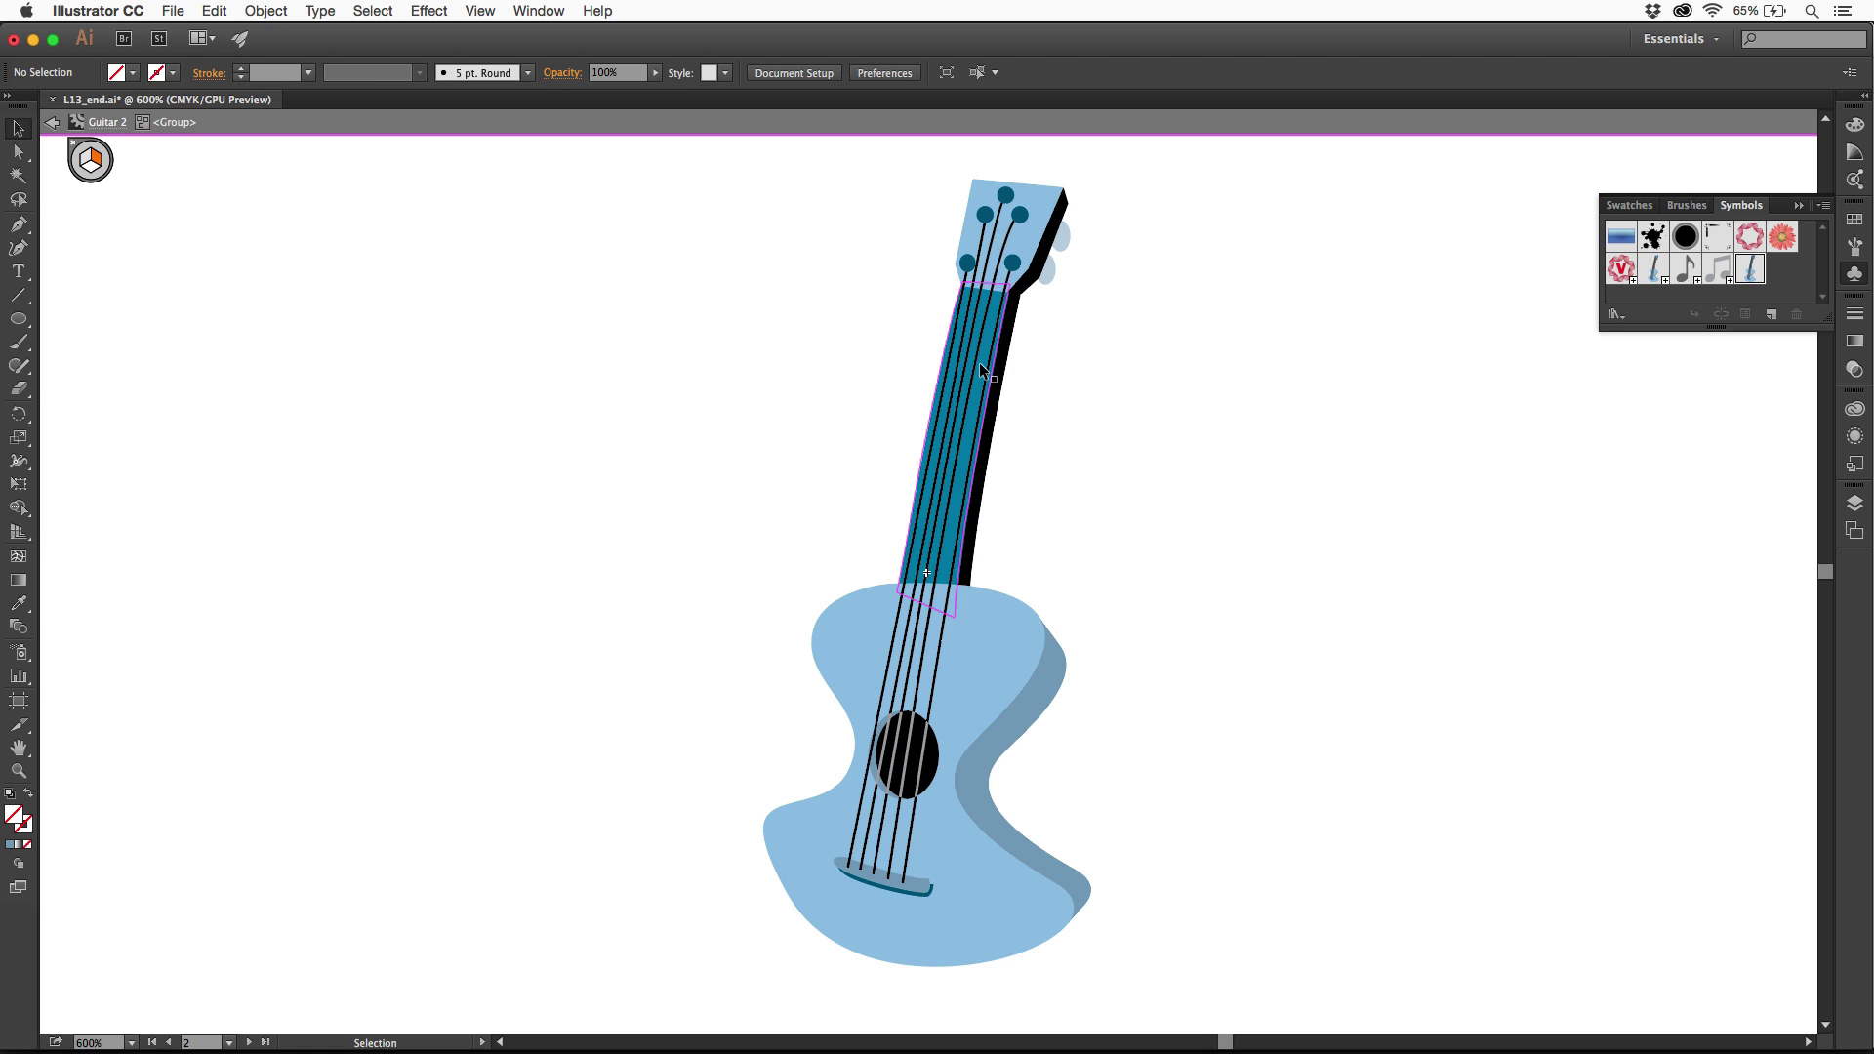
click(980, 365)
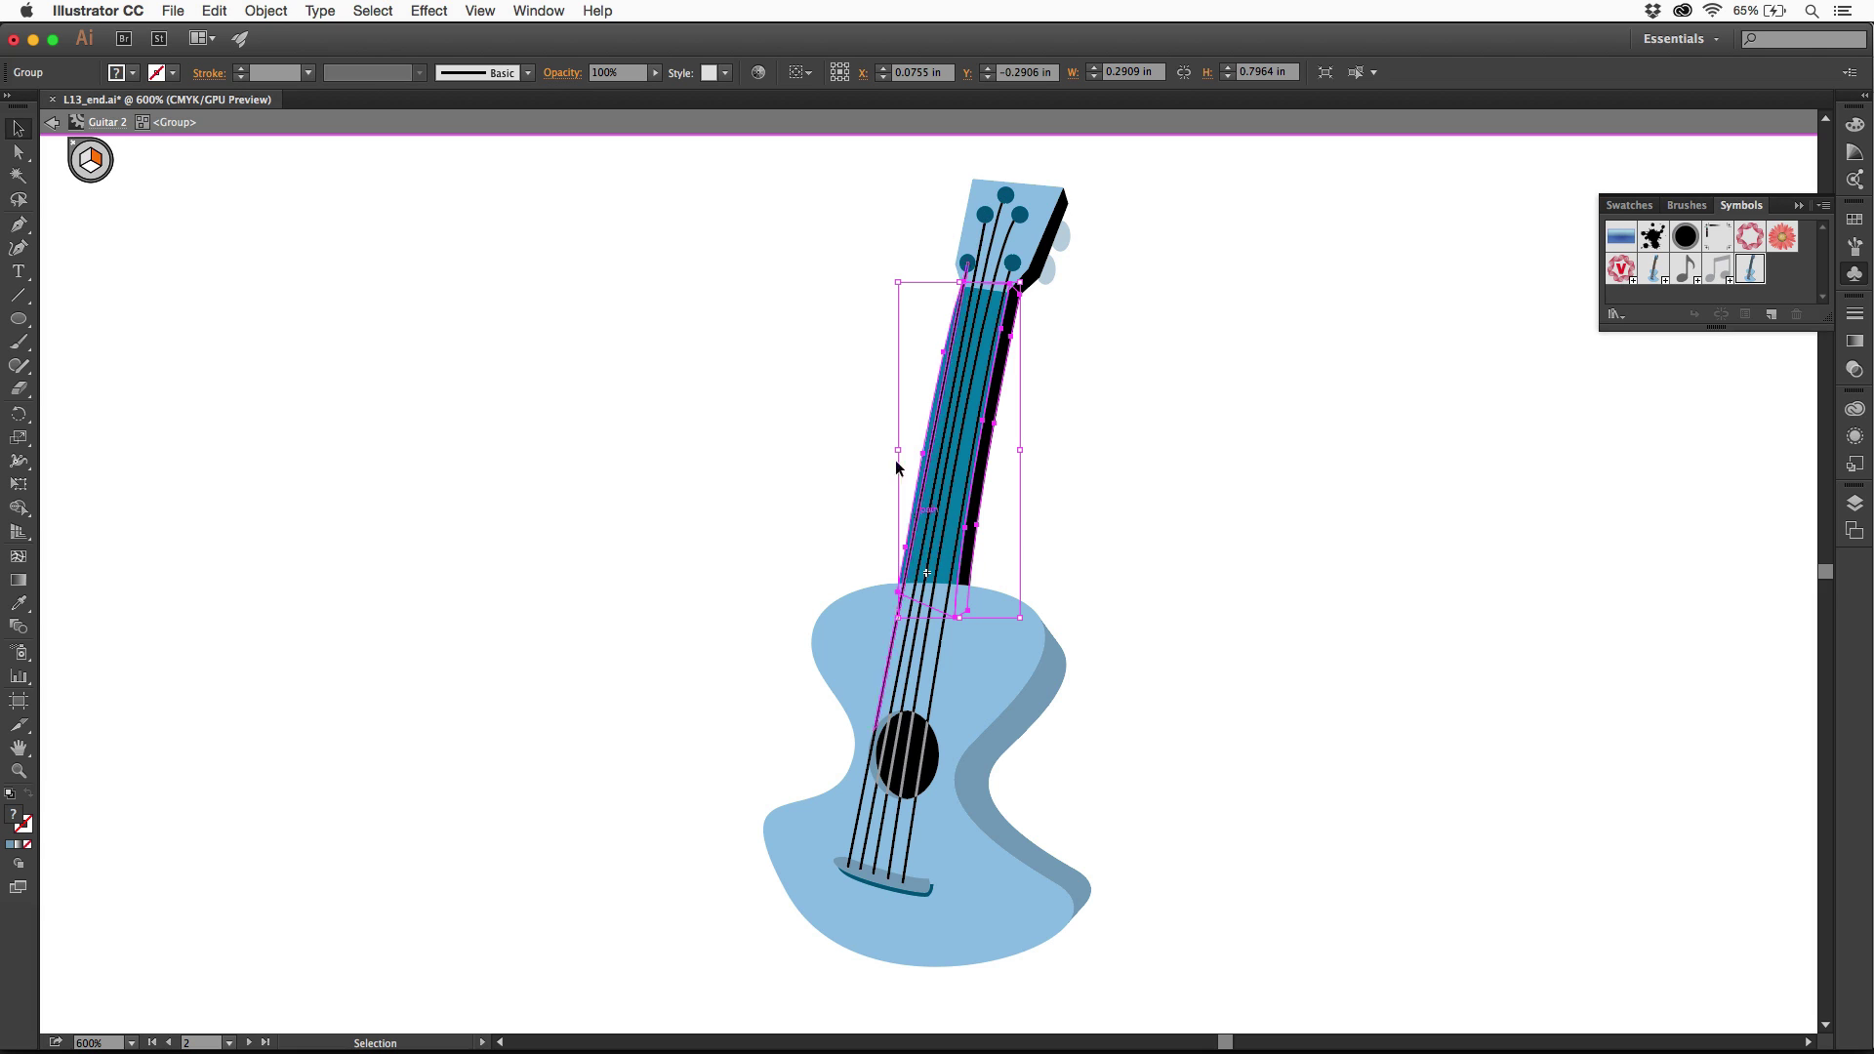
click(130, 73)
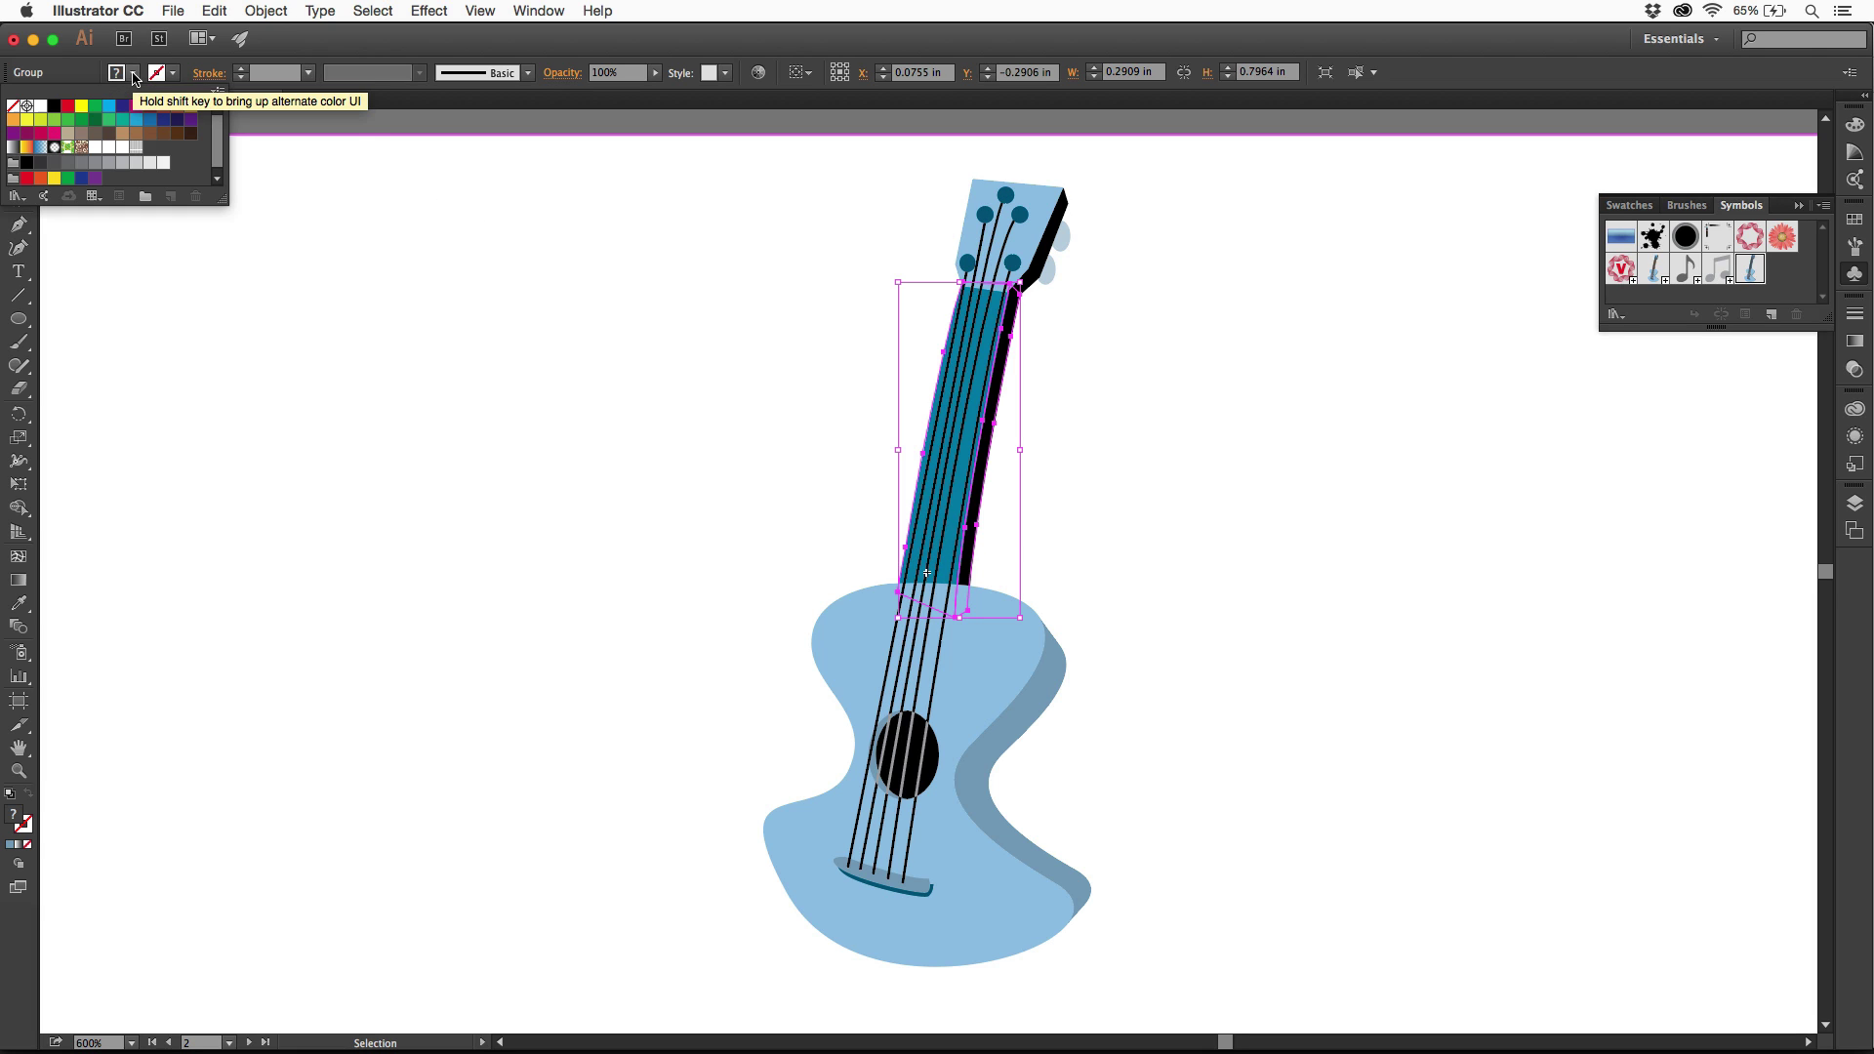
click(153, 136)
click(584, 285)
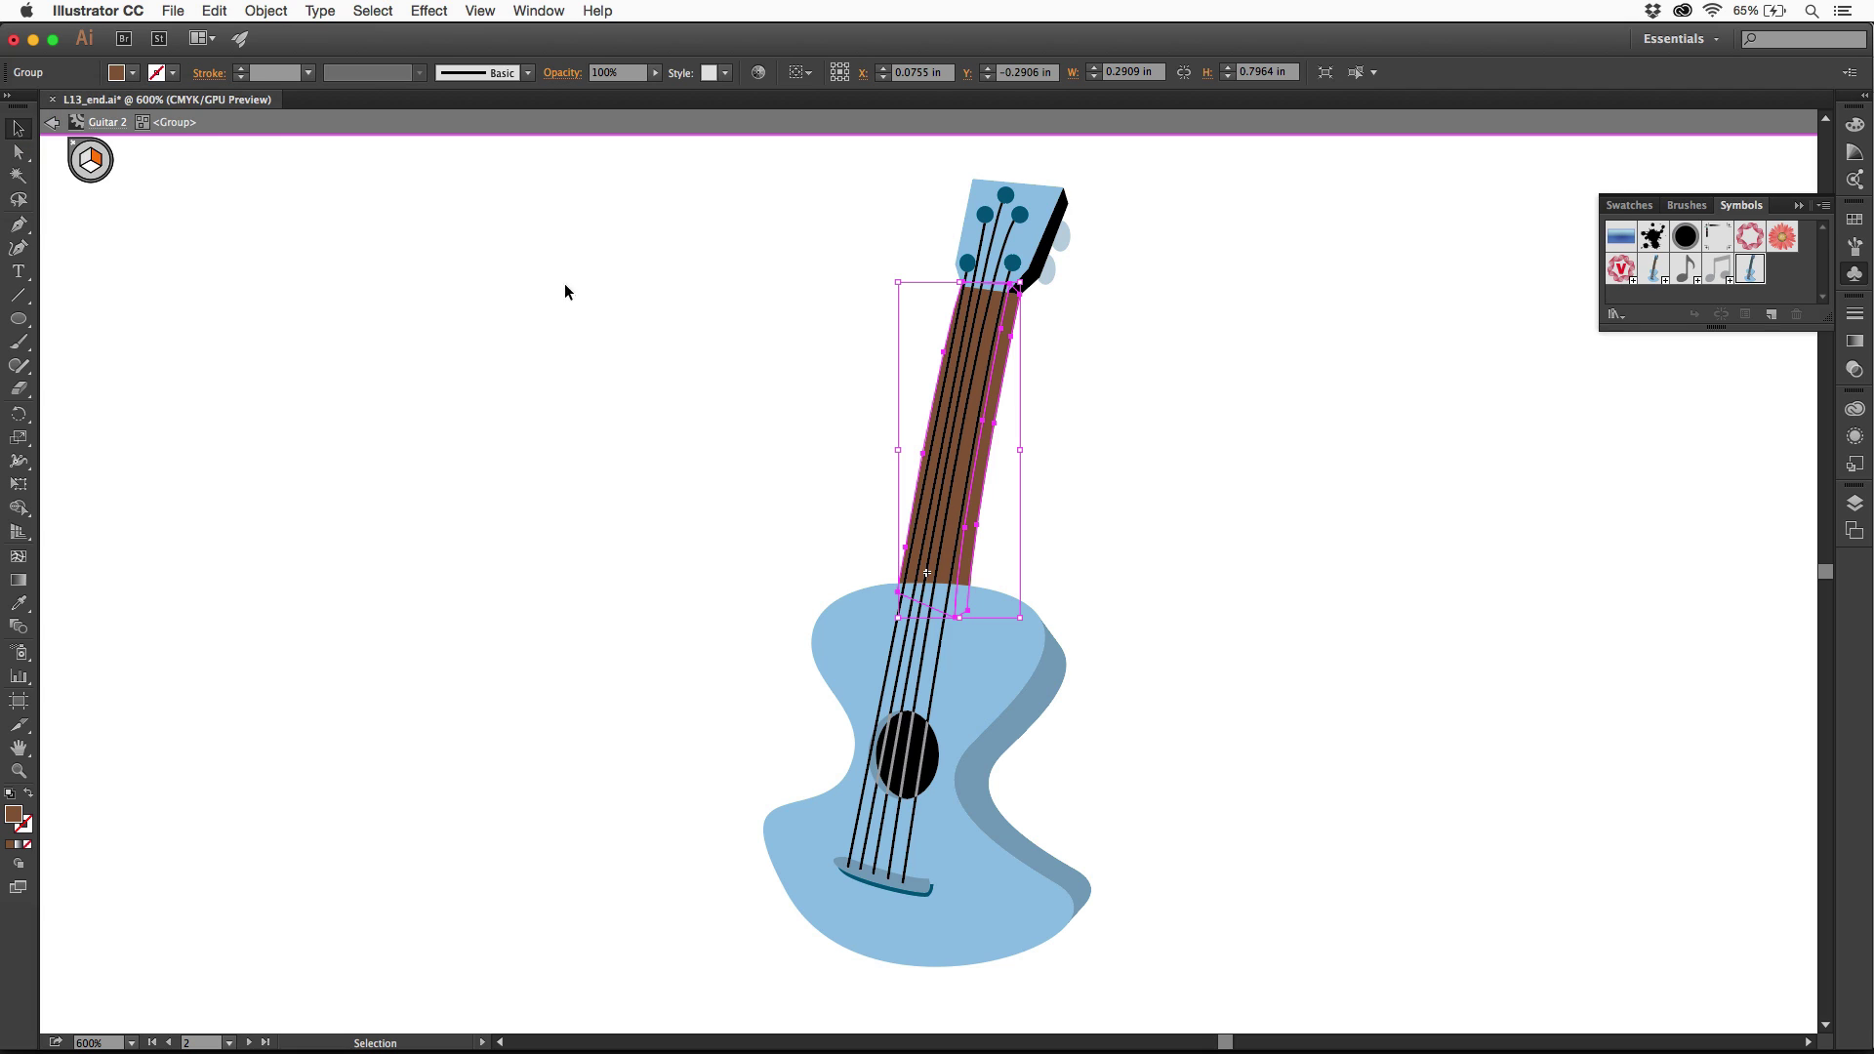
click(1241, 415)
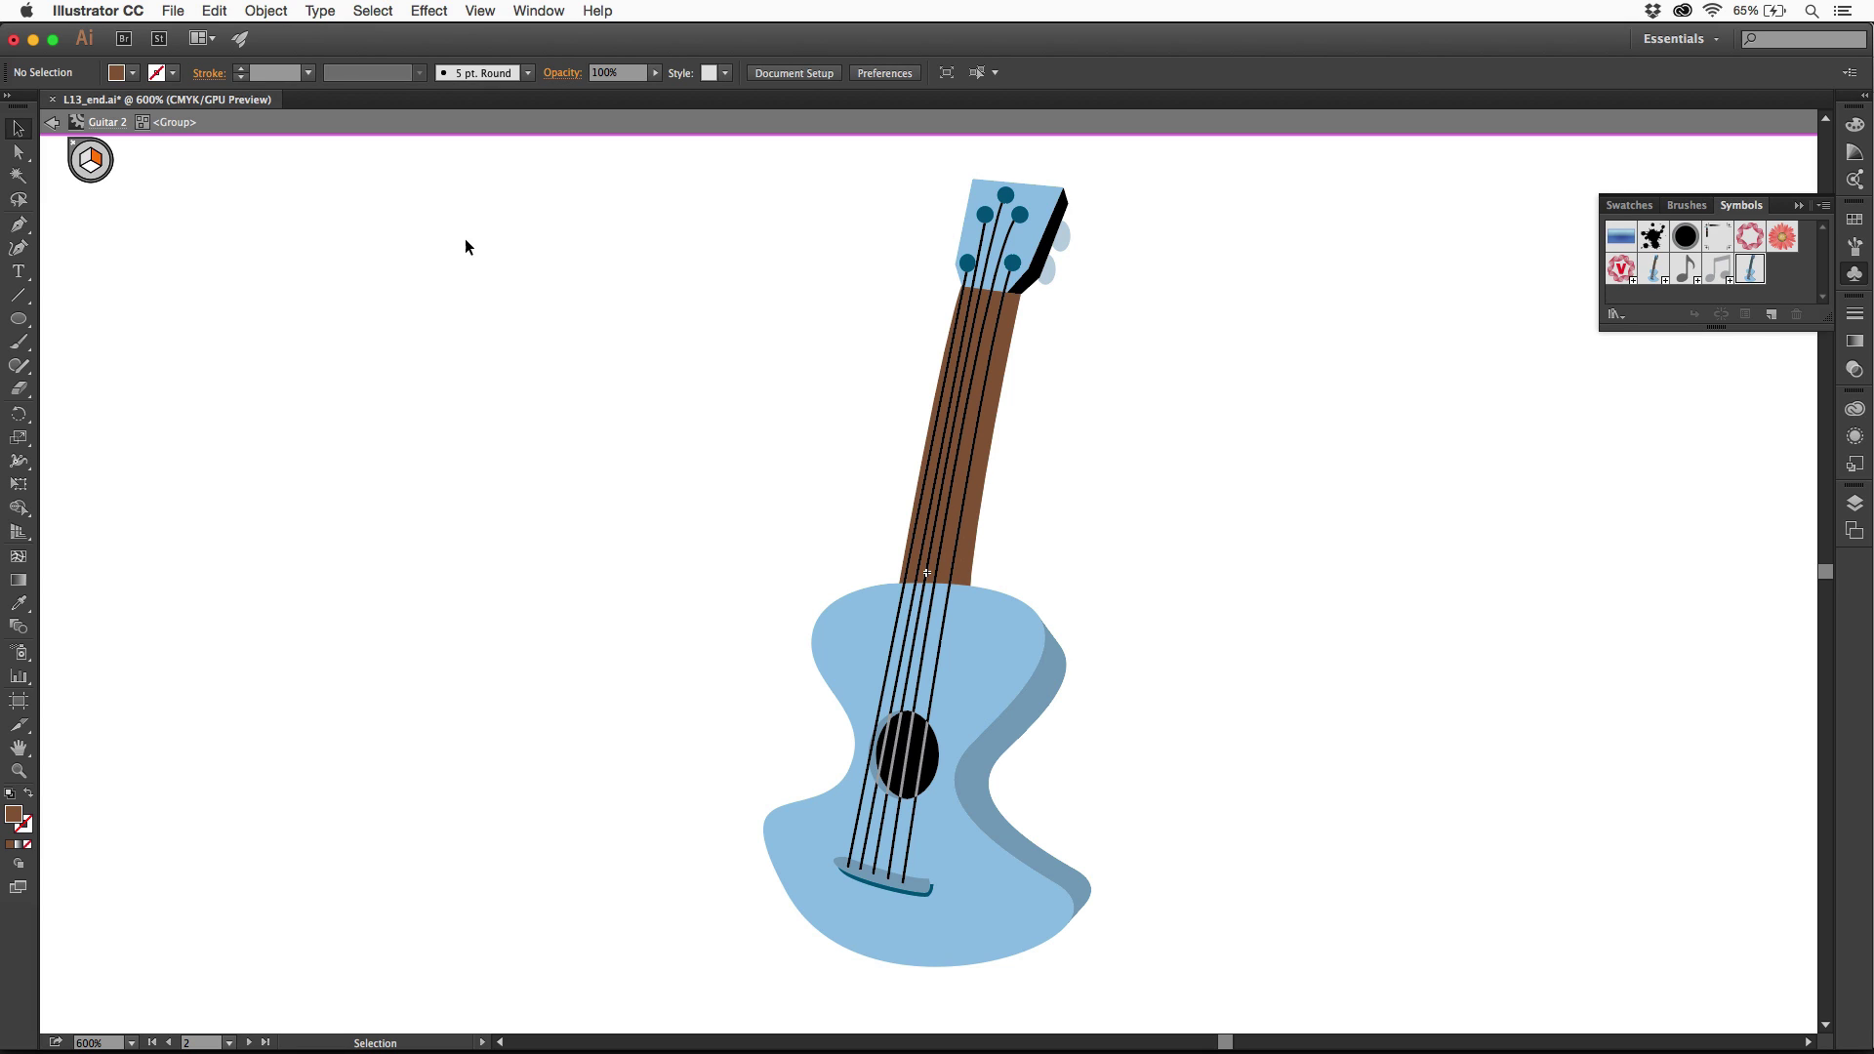
click(53, 125)
click(52, 125)
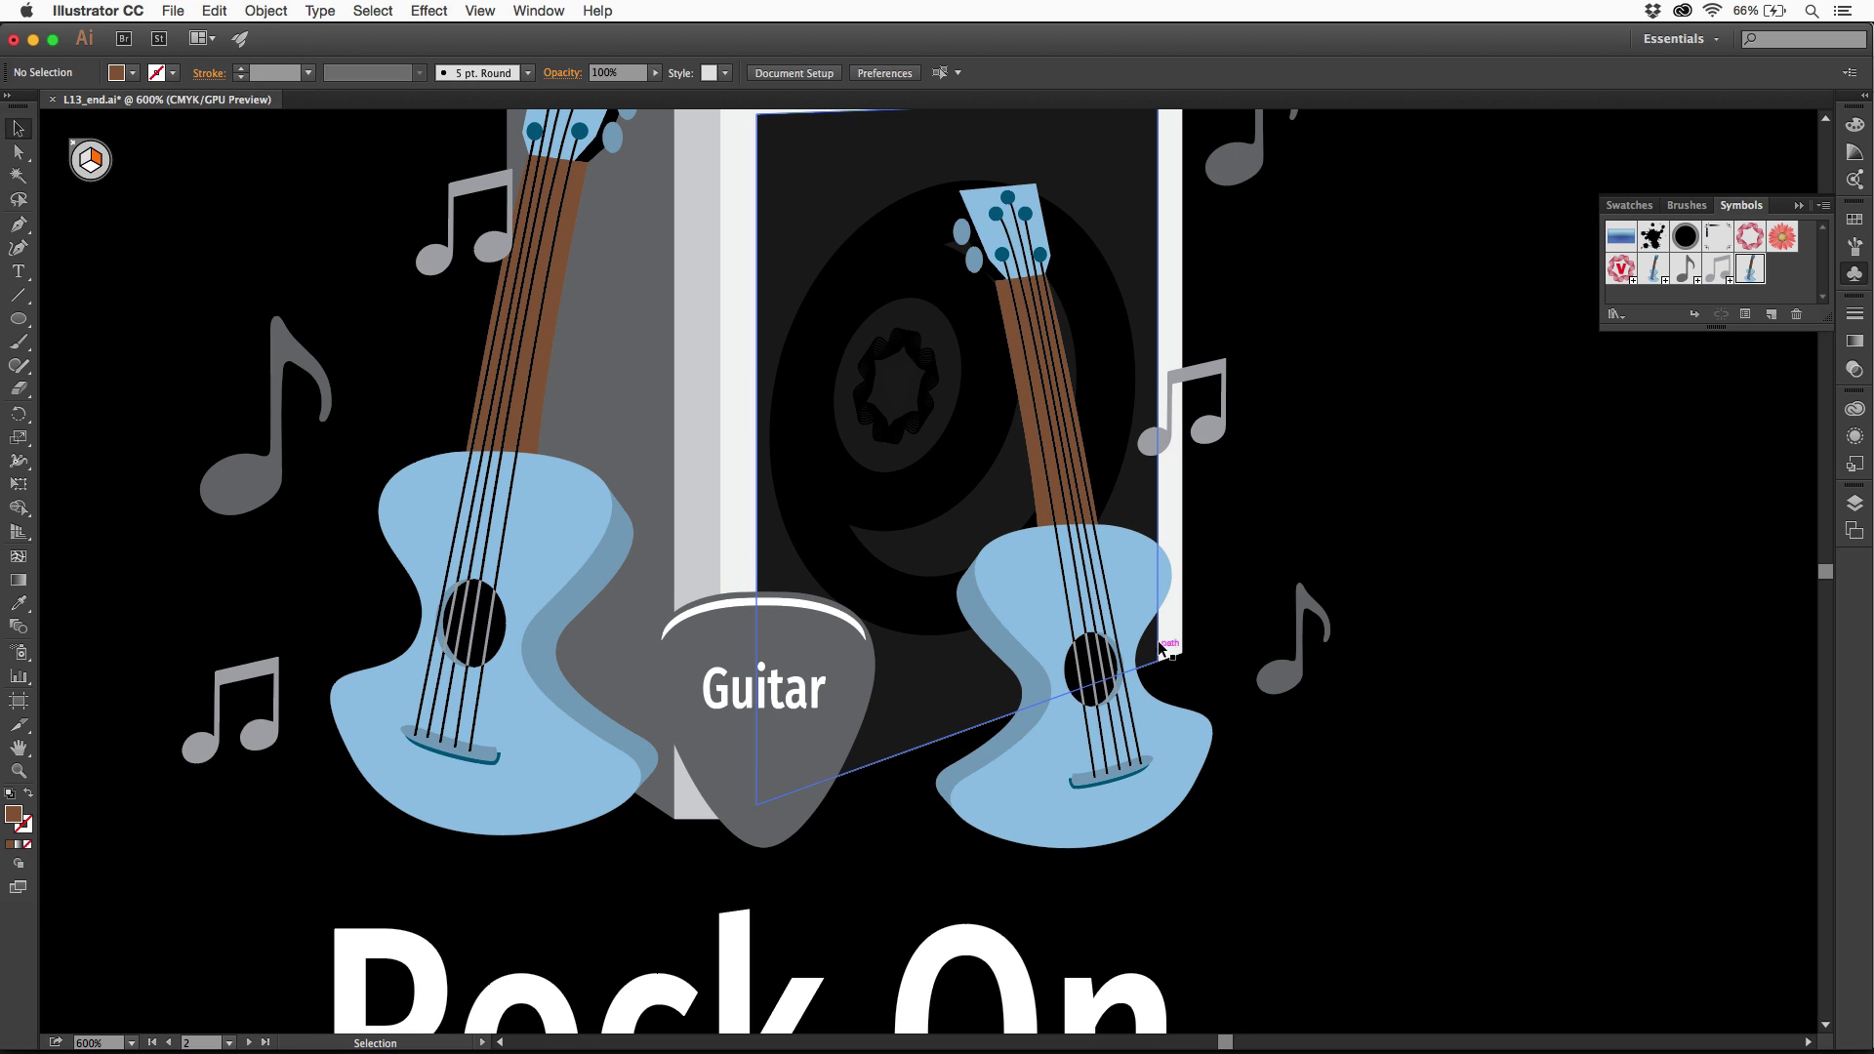
Step: Select the right guitar's Guitar 2 instance beside the amp
click(1136, 583)
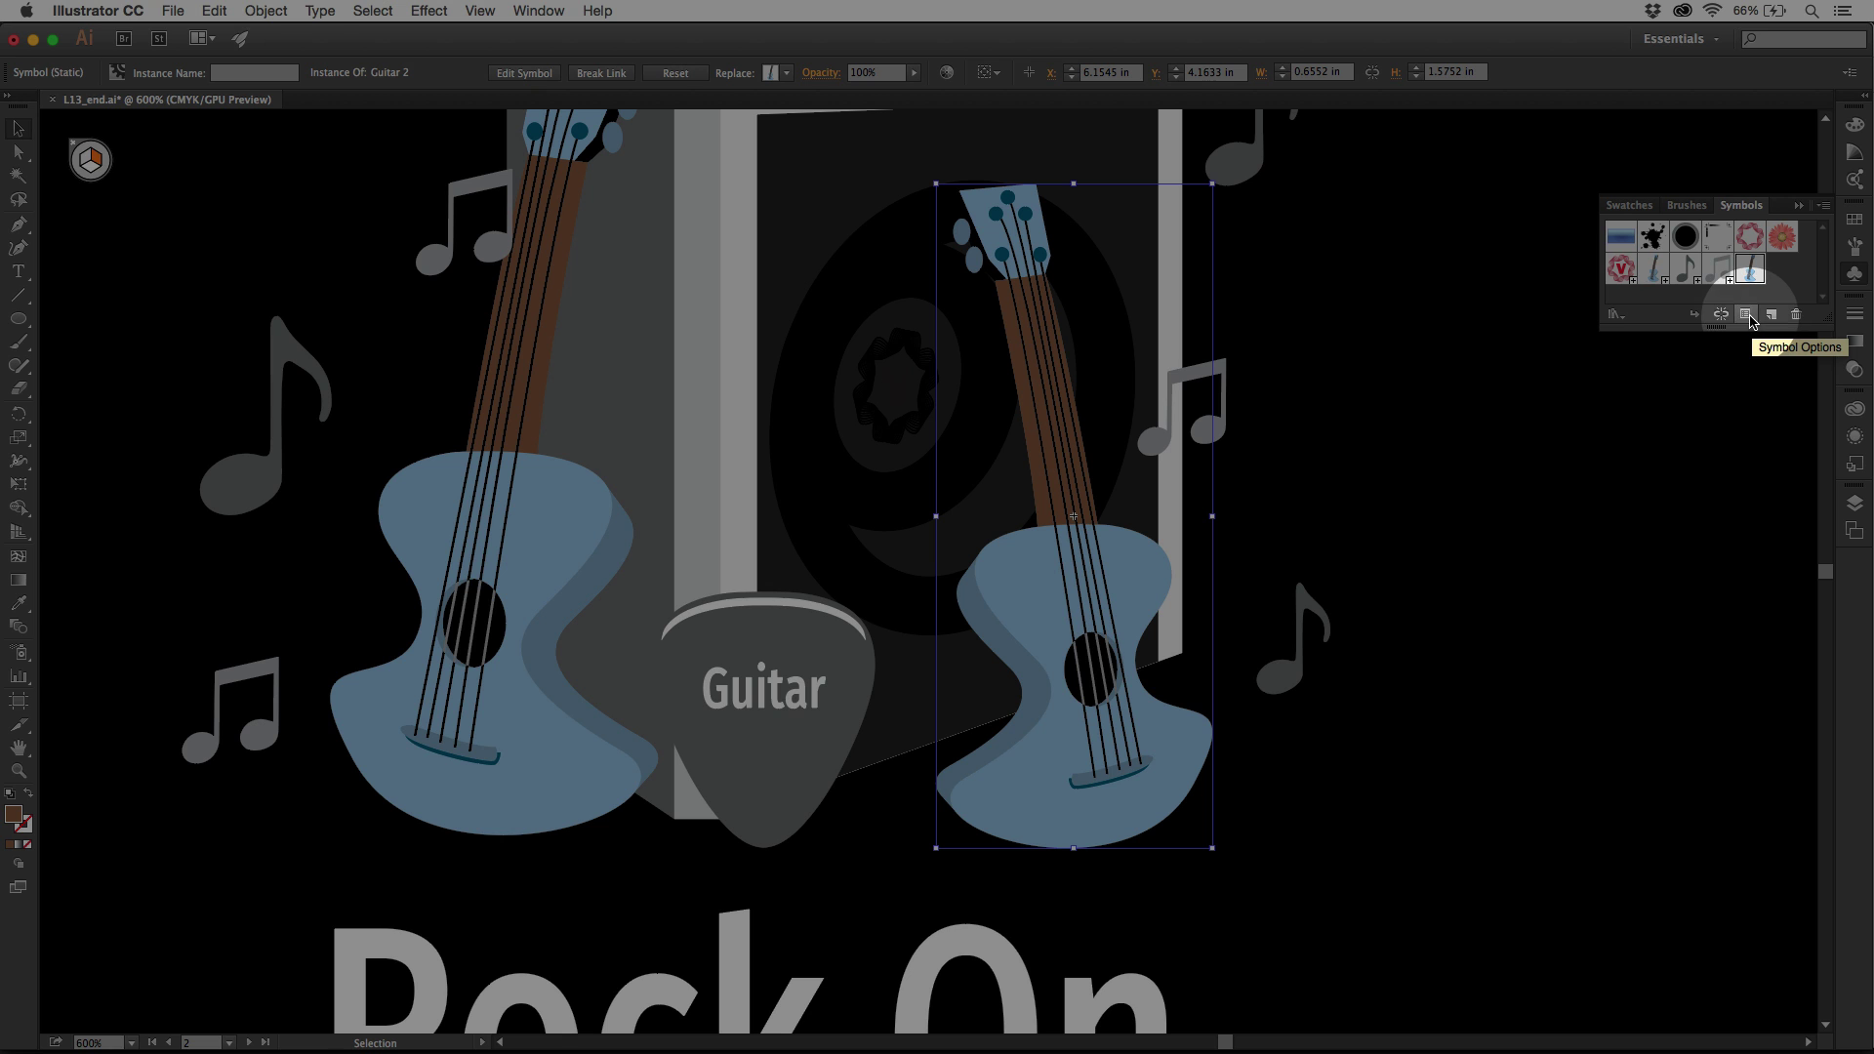
Step: Set Guitar 2's Symbol Type to Dynamic Symbol in Symbol Options
click(1747, 315)
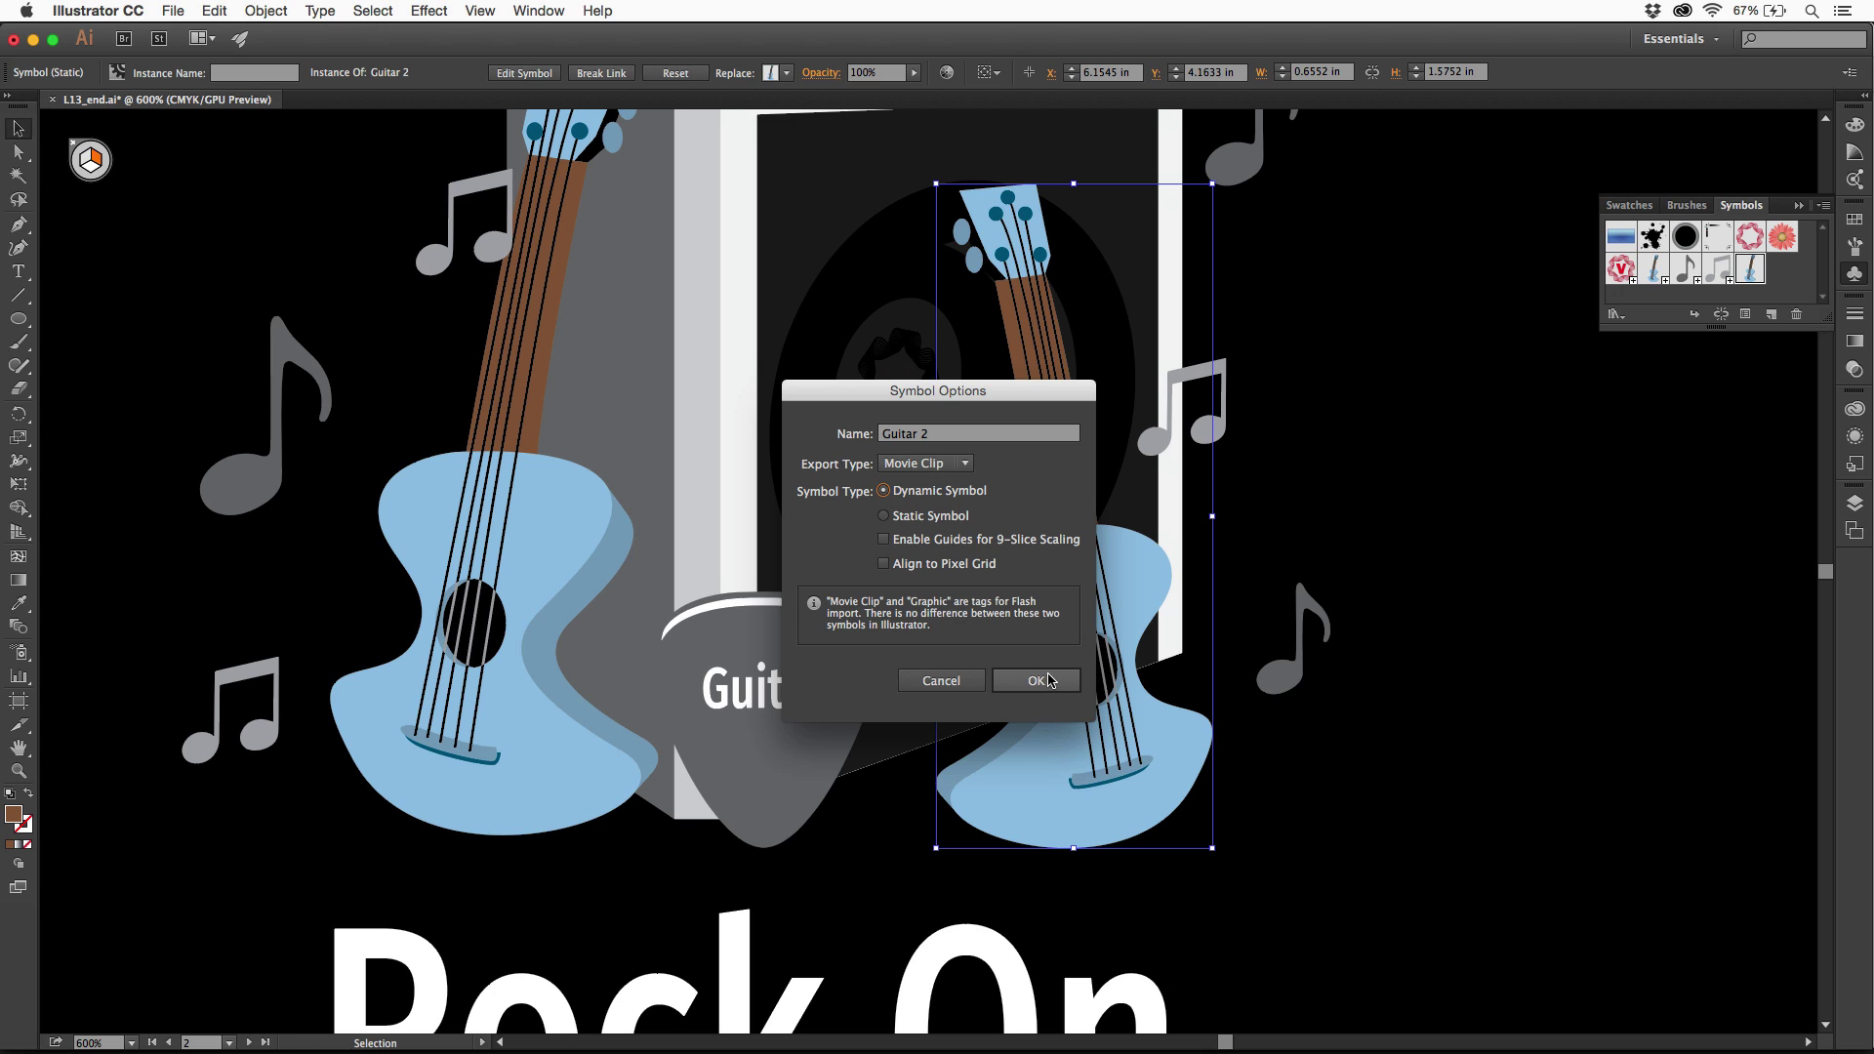
click(1051, 681)
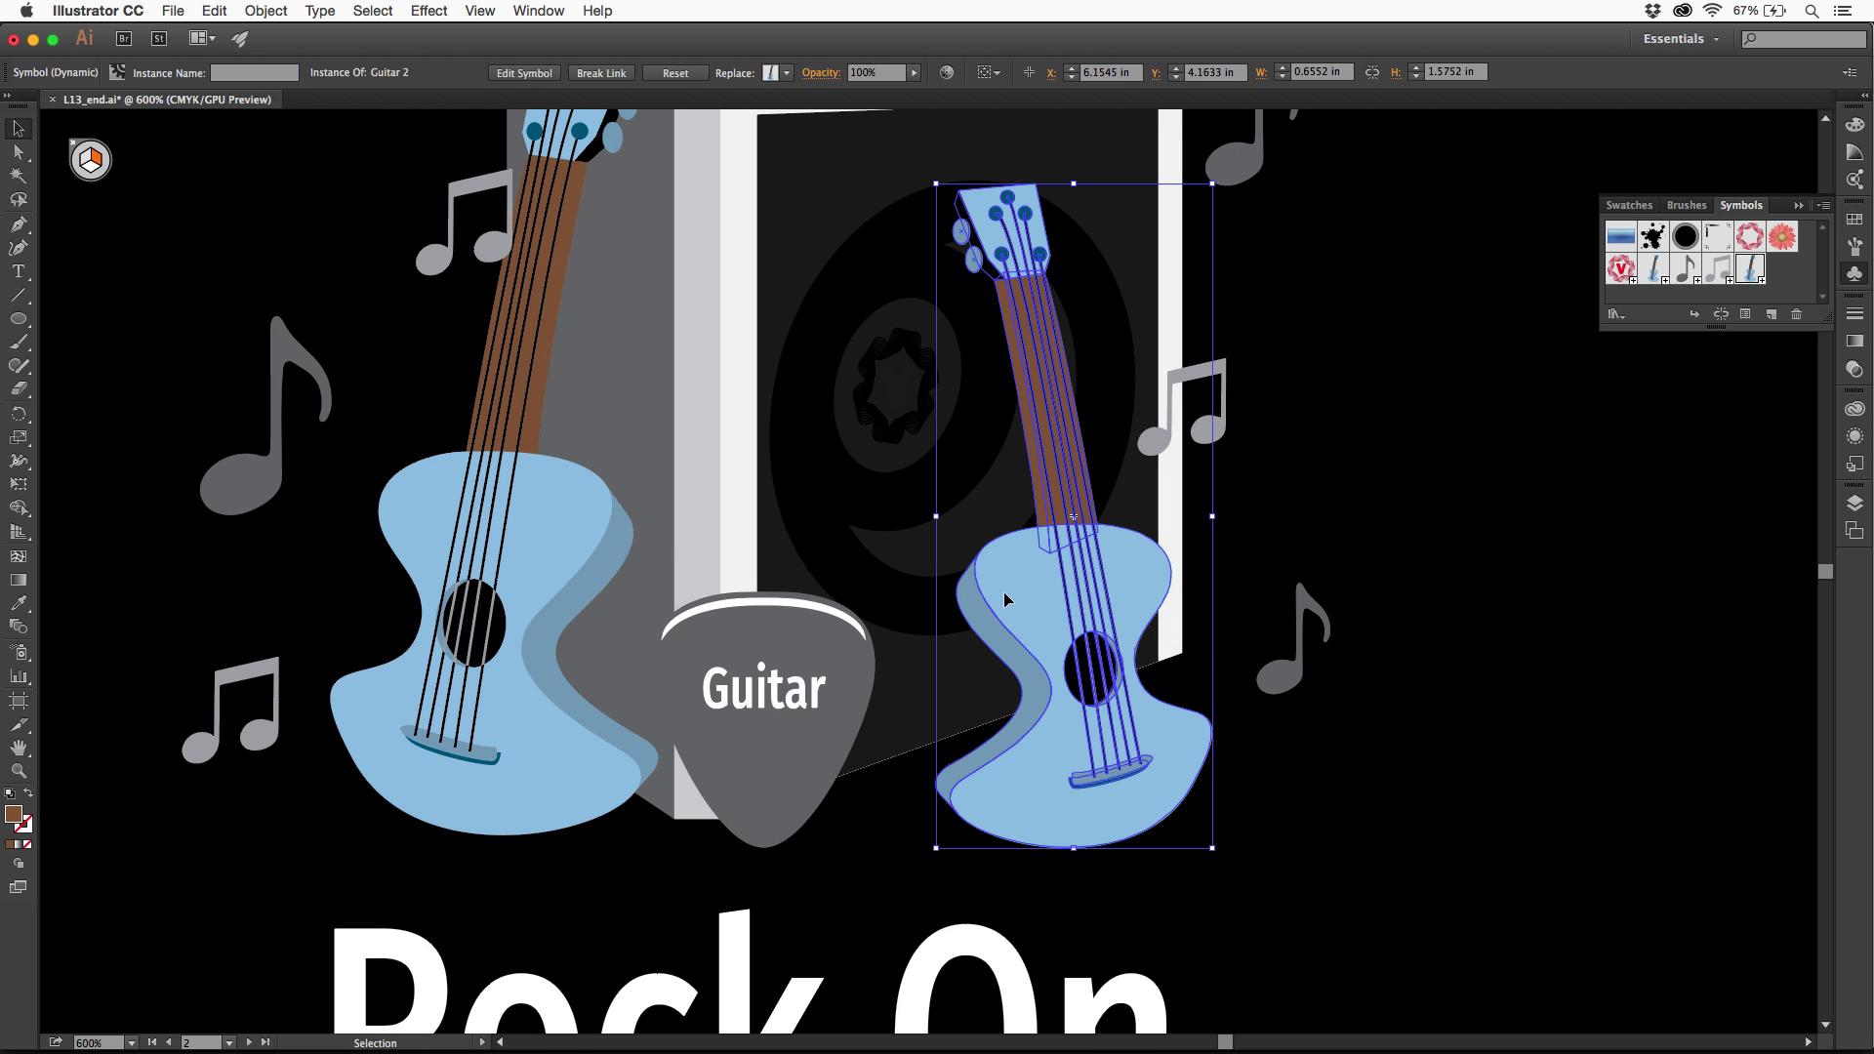
Step: With Direct Selection, fill the right guitar's body, side strip and headstock with red
click(20, 155)
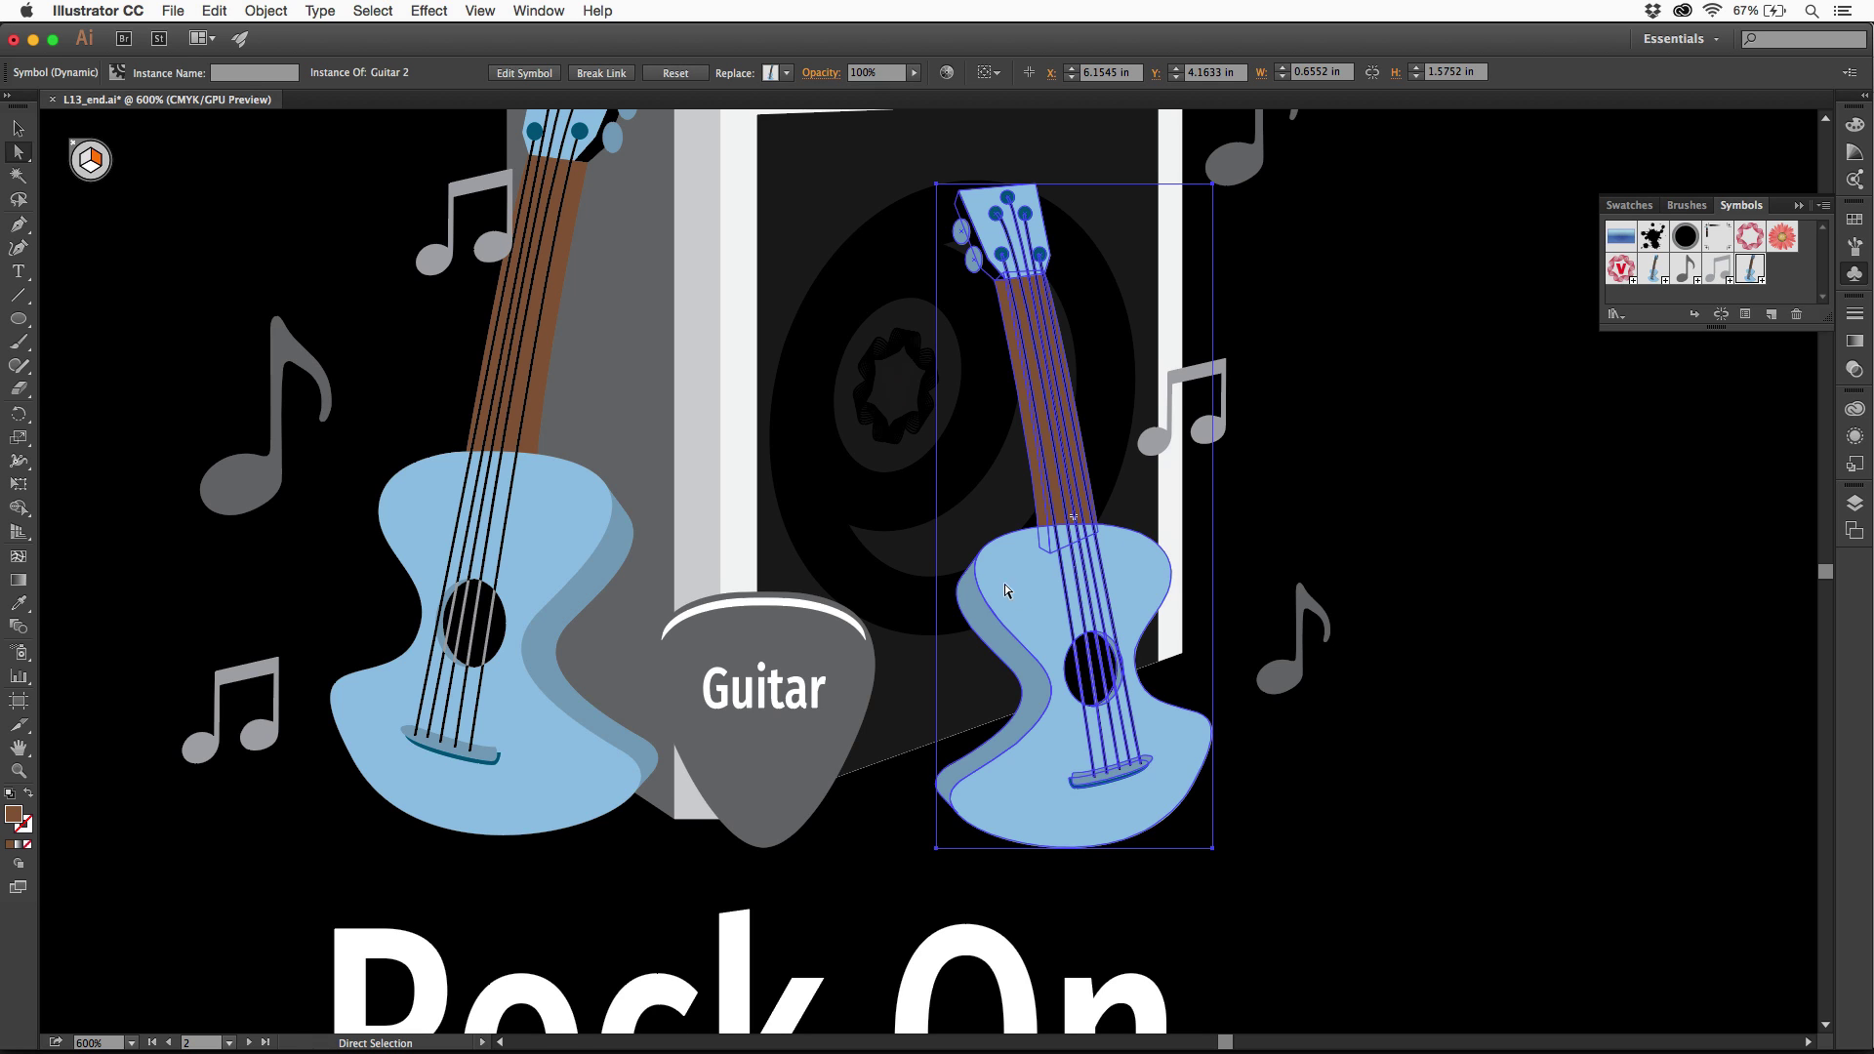
click(1054, 622)
click(1054, 622)
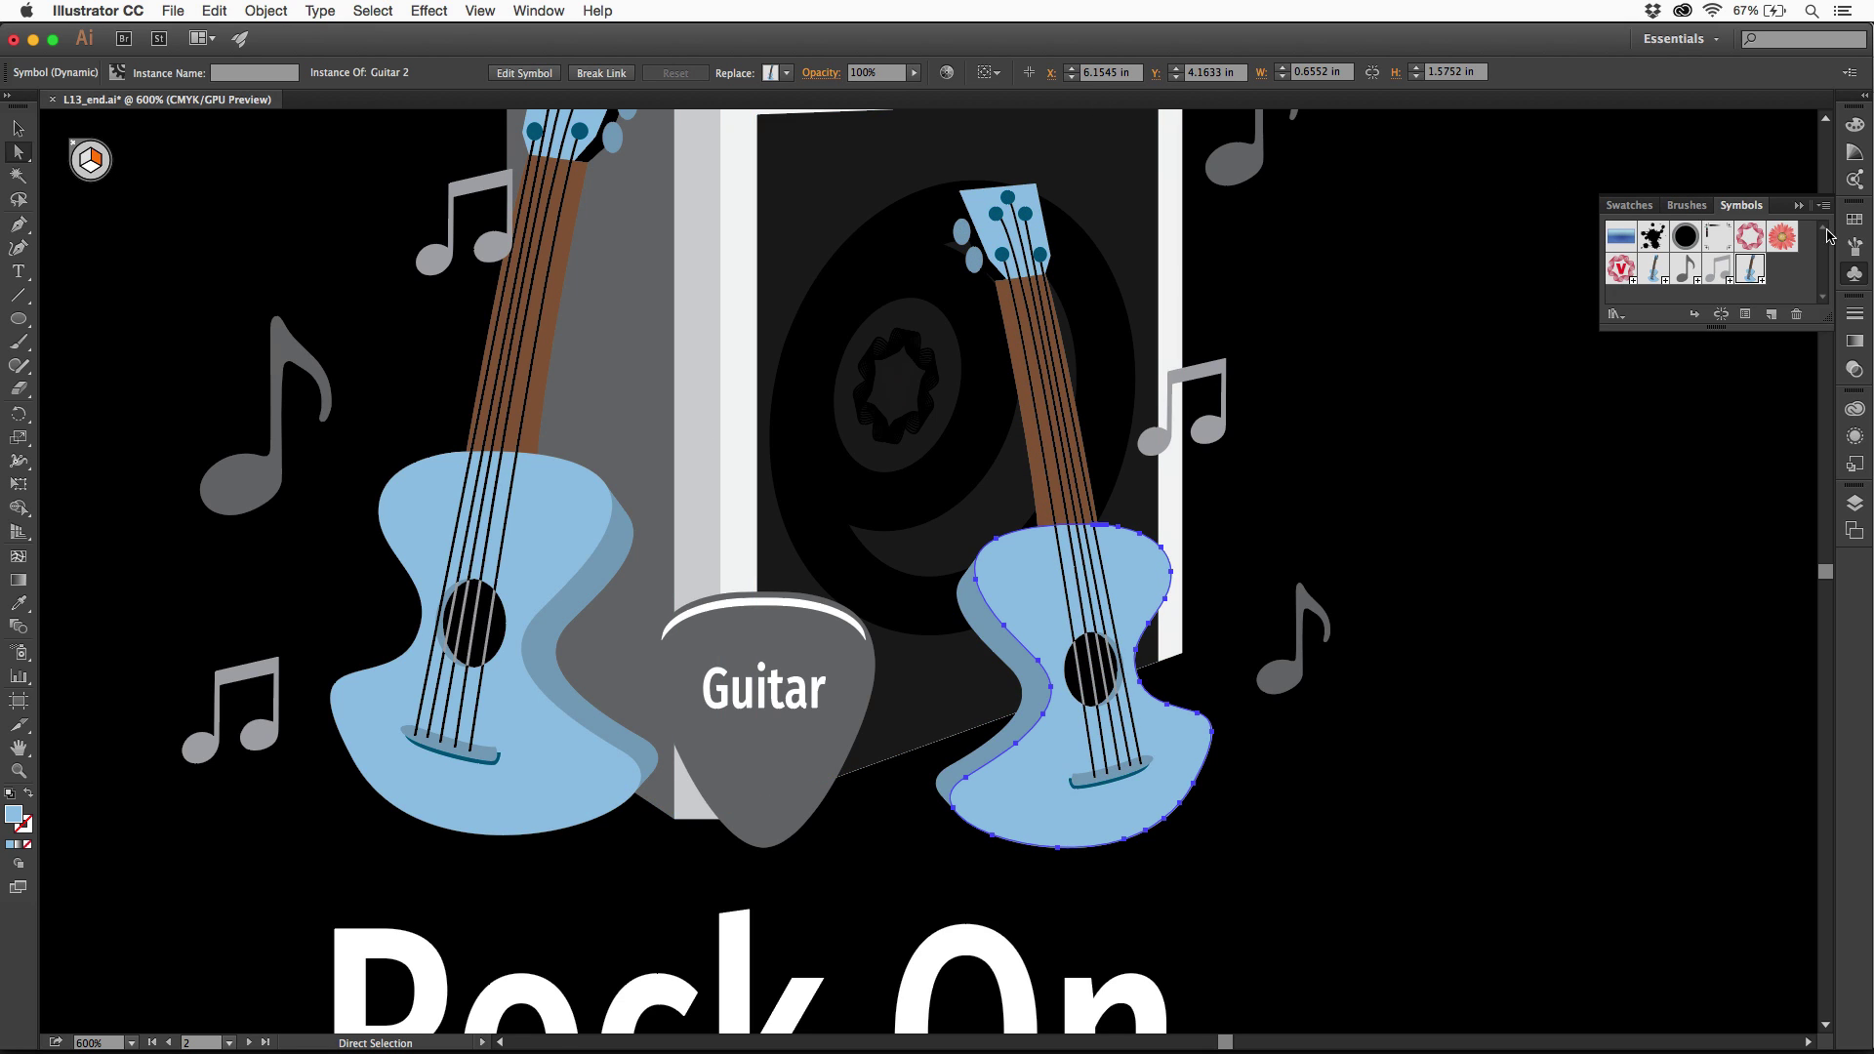
click(1860, 224)
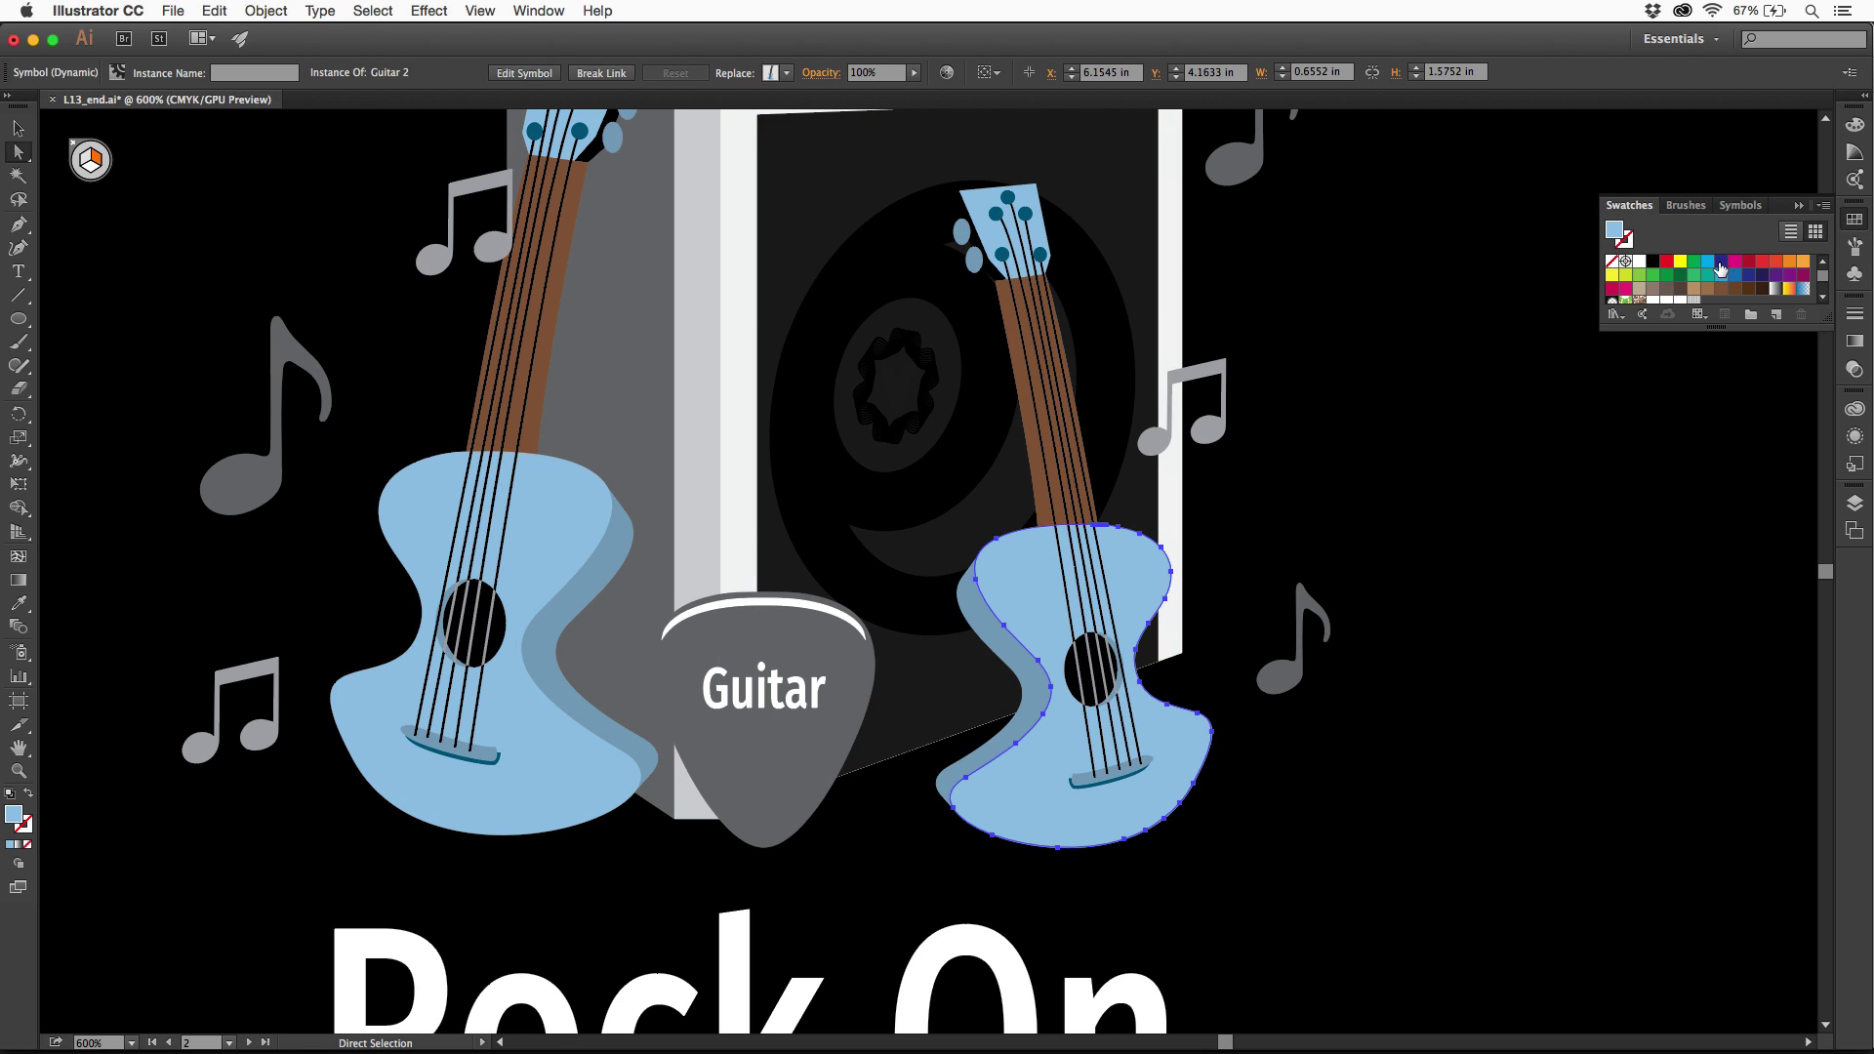
click(1744, 264)
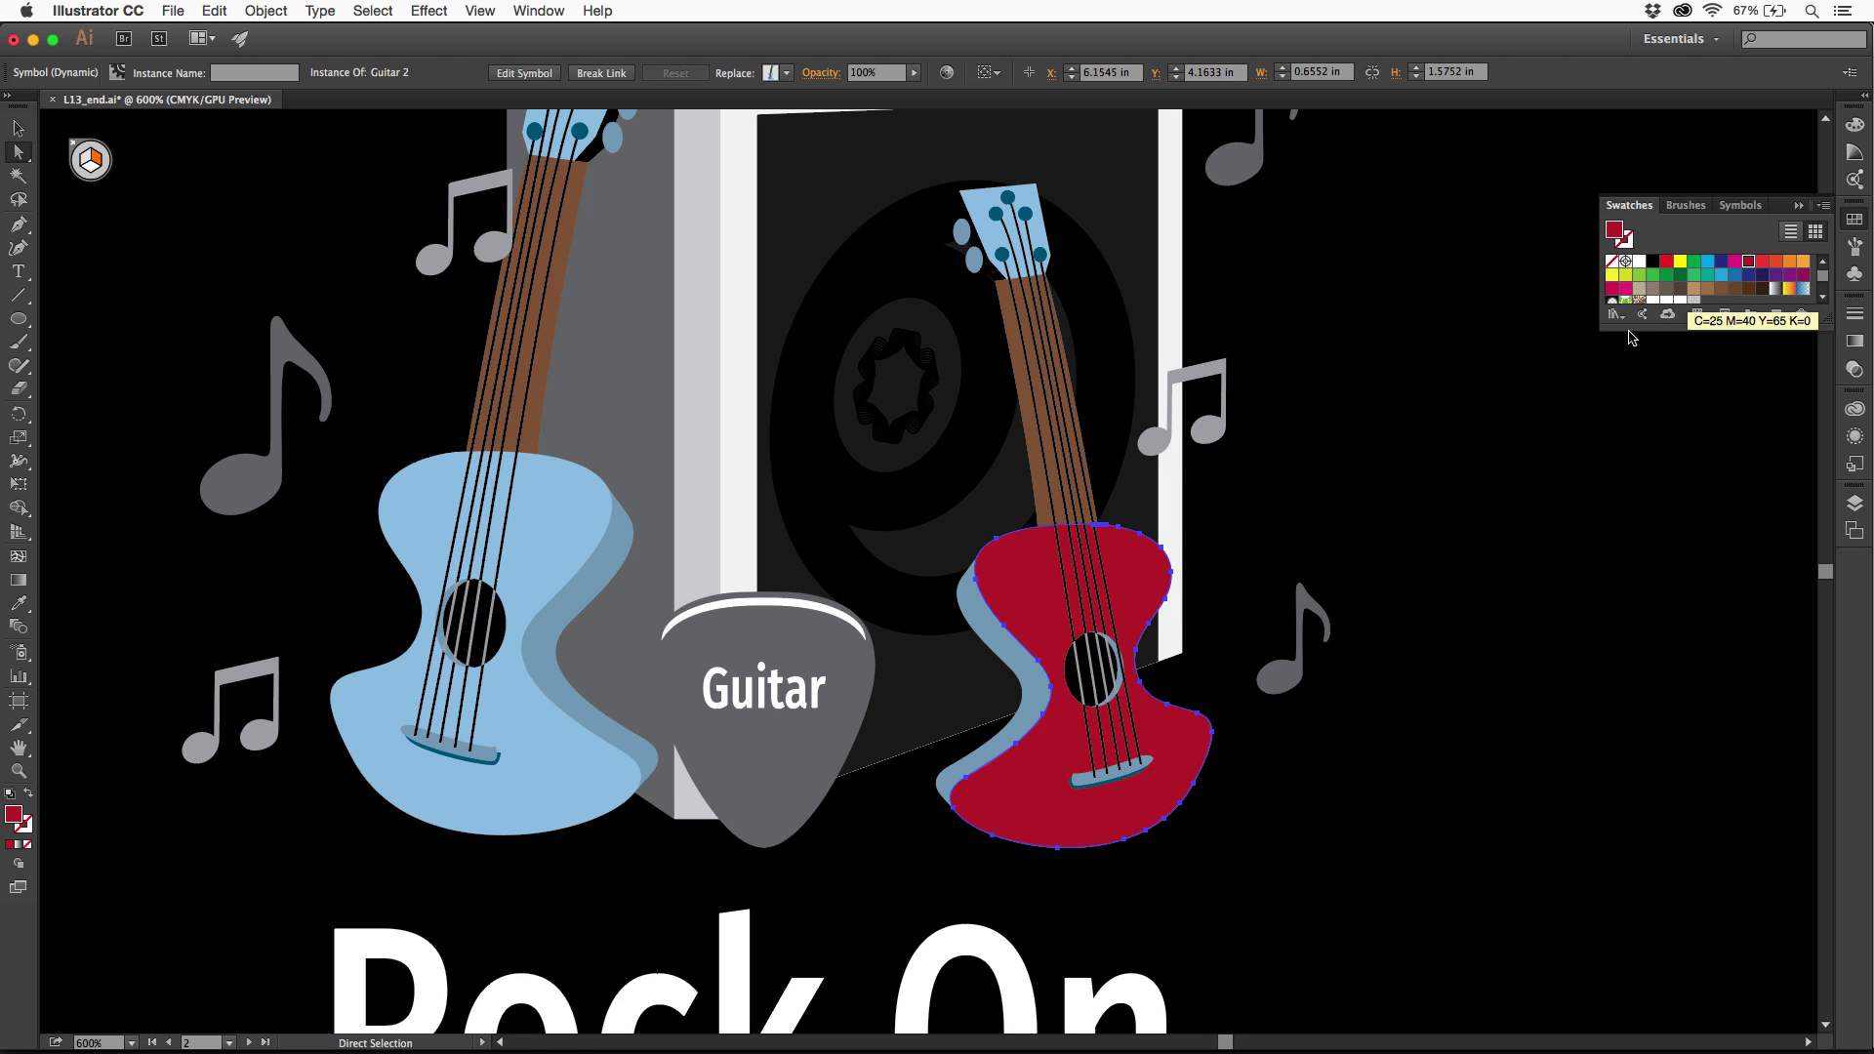
click(981, 617)
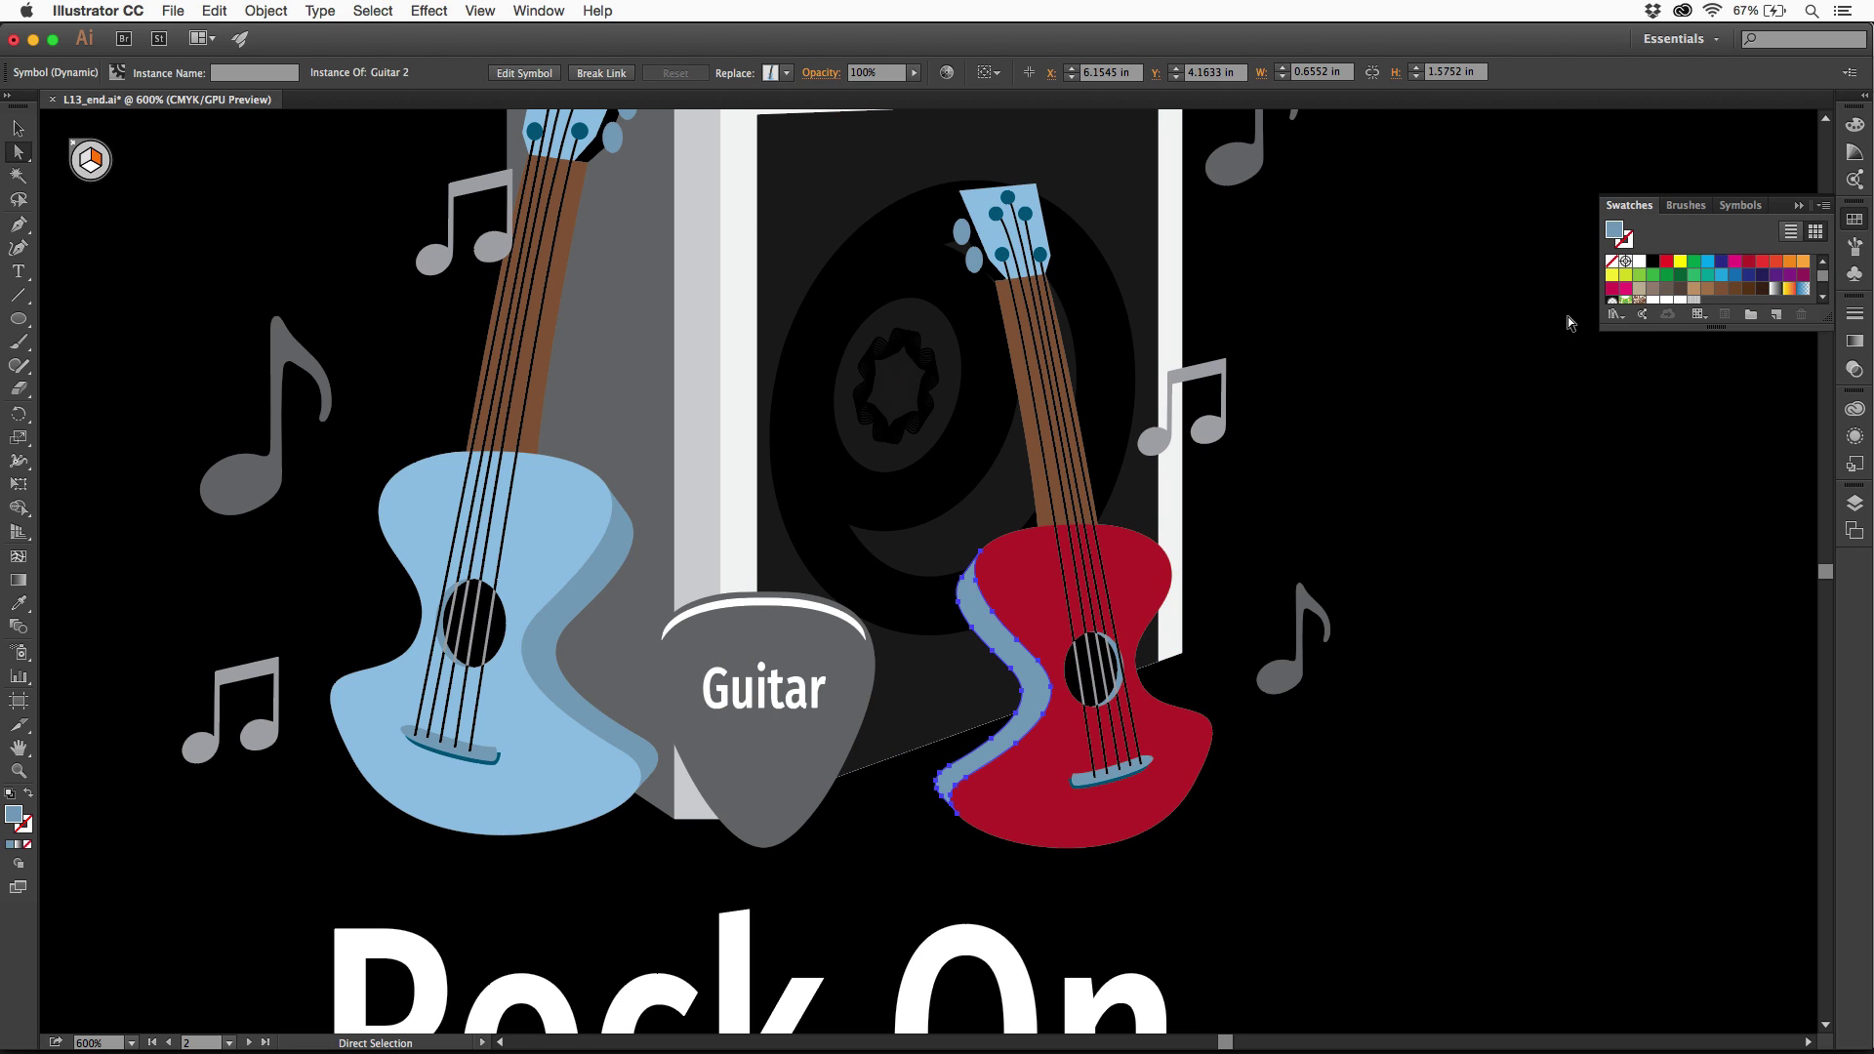
click(1762, 261)
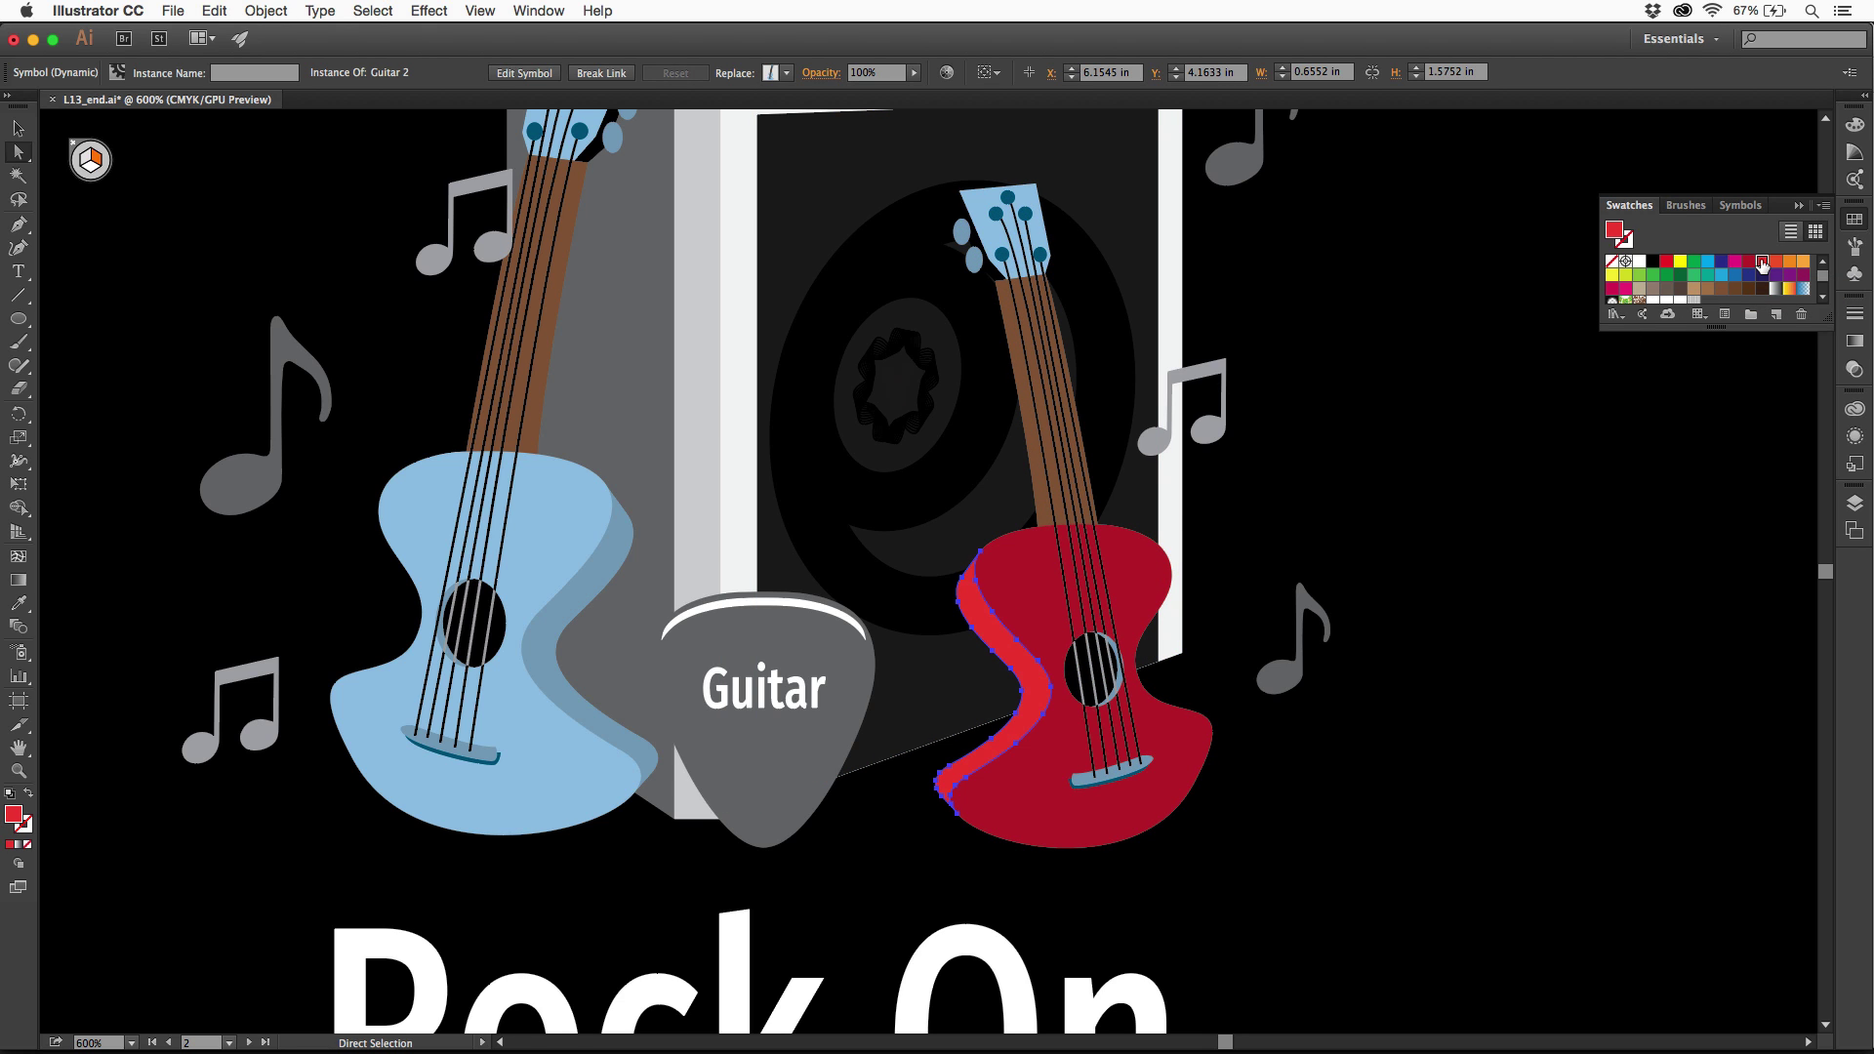
click(1033, 194)
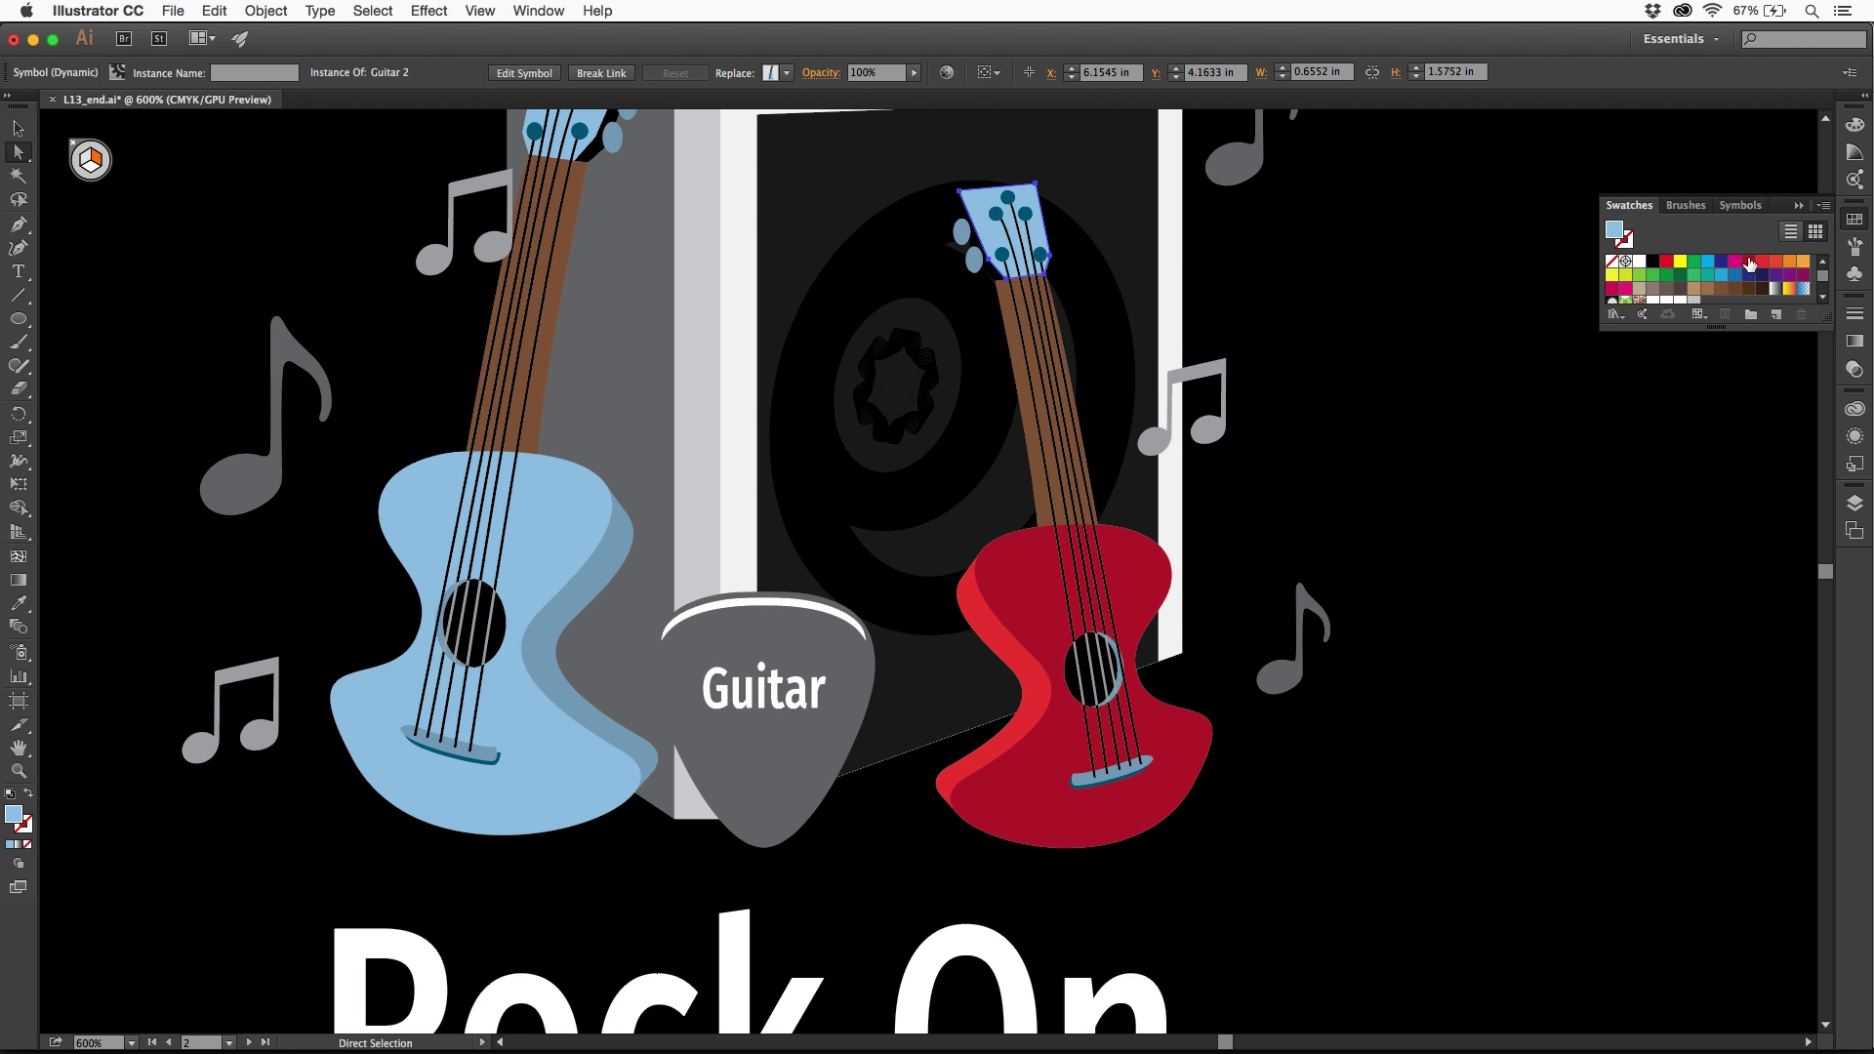
click(1748, 266)
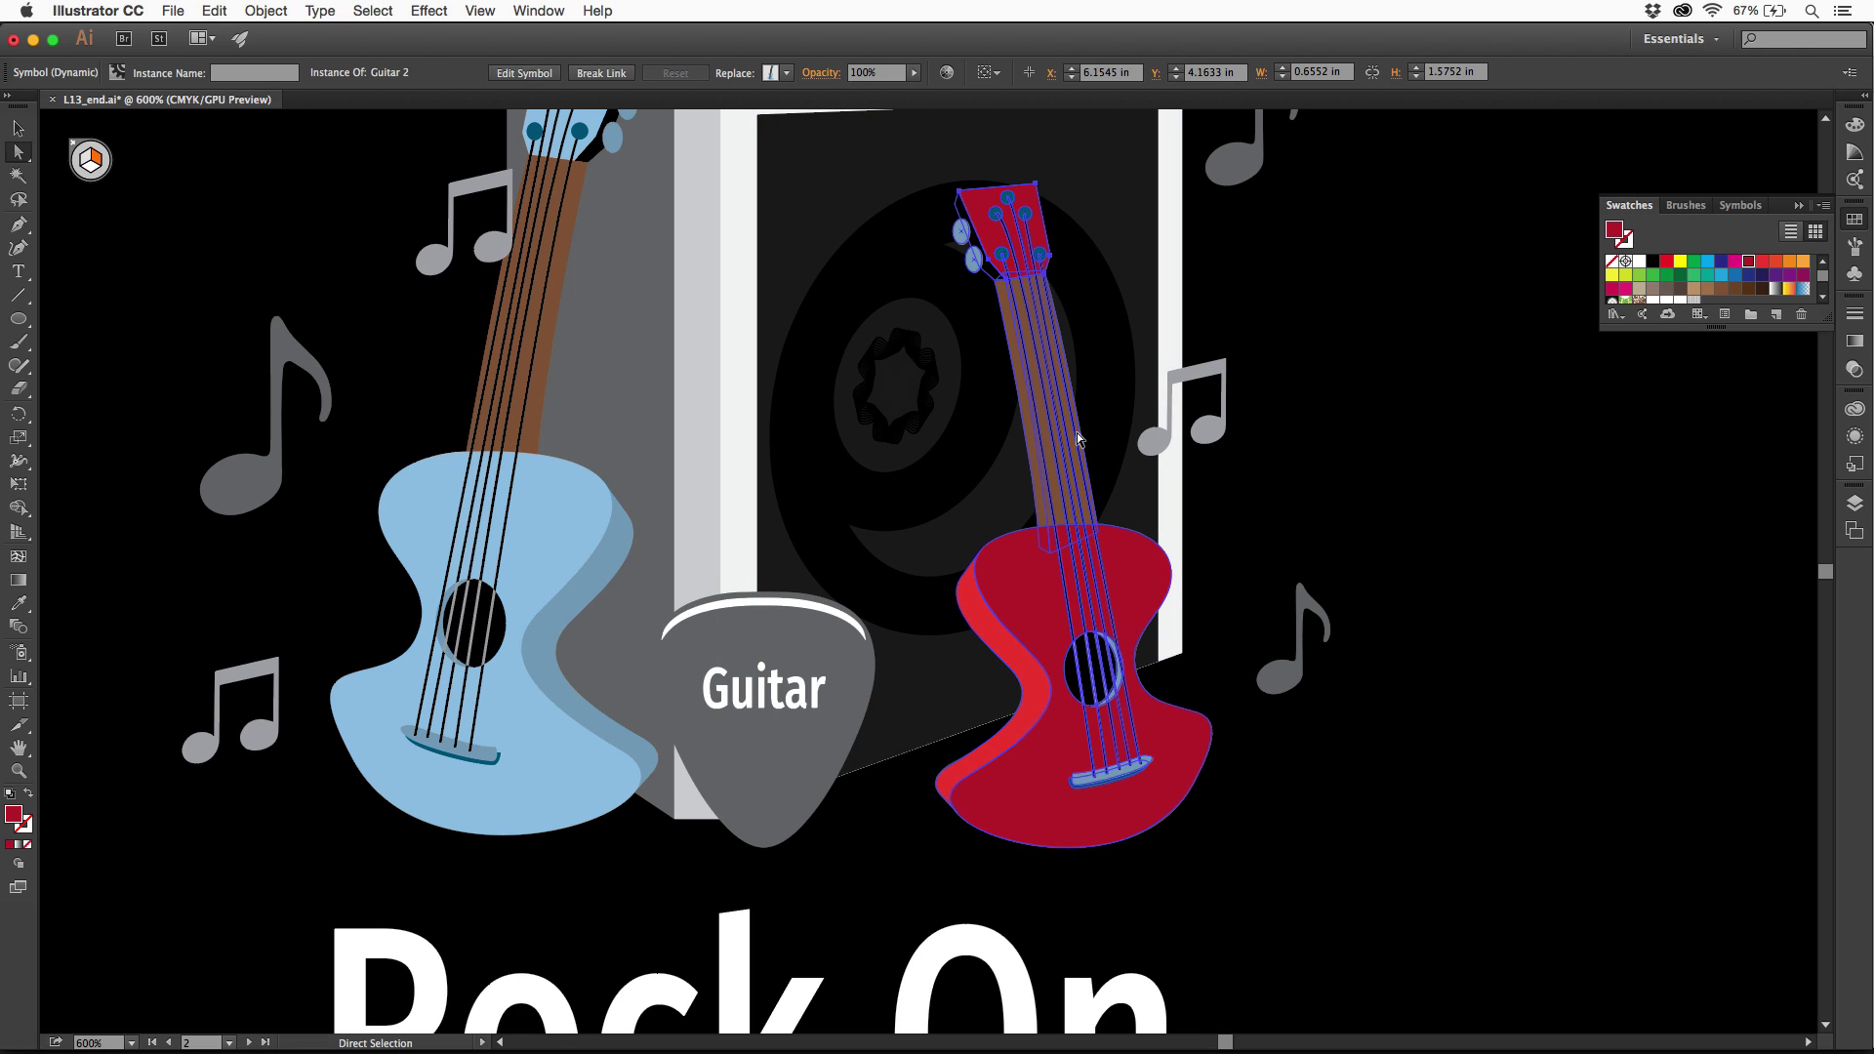
click(17, 128)
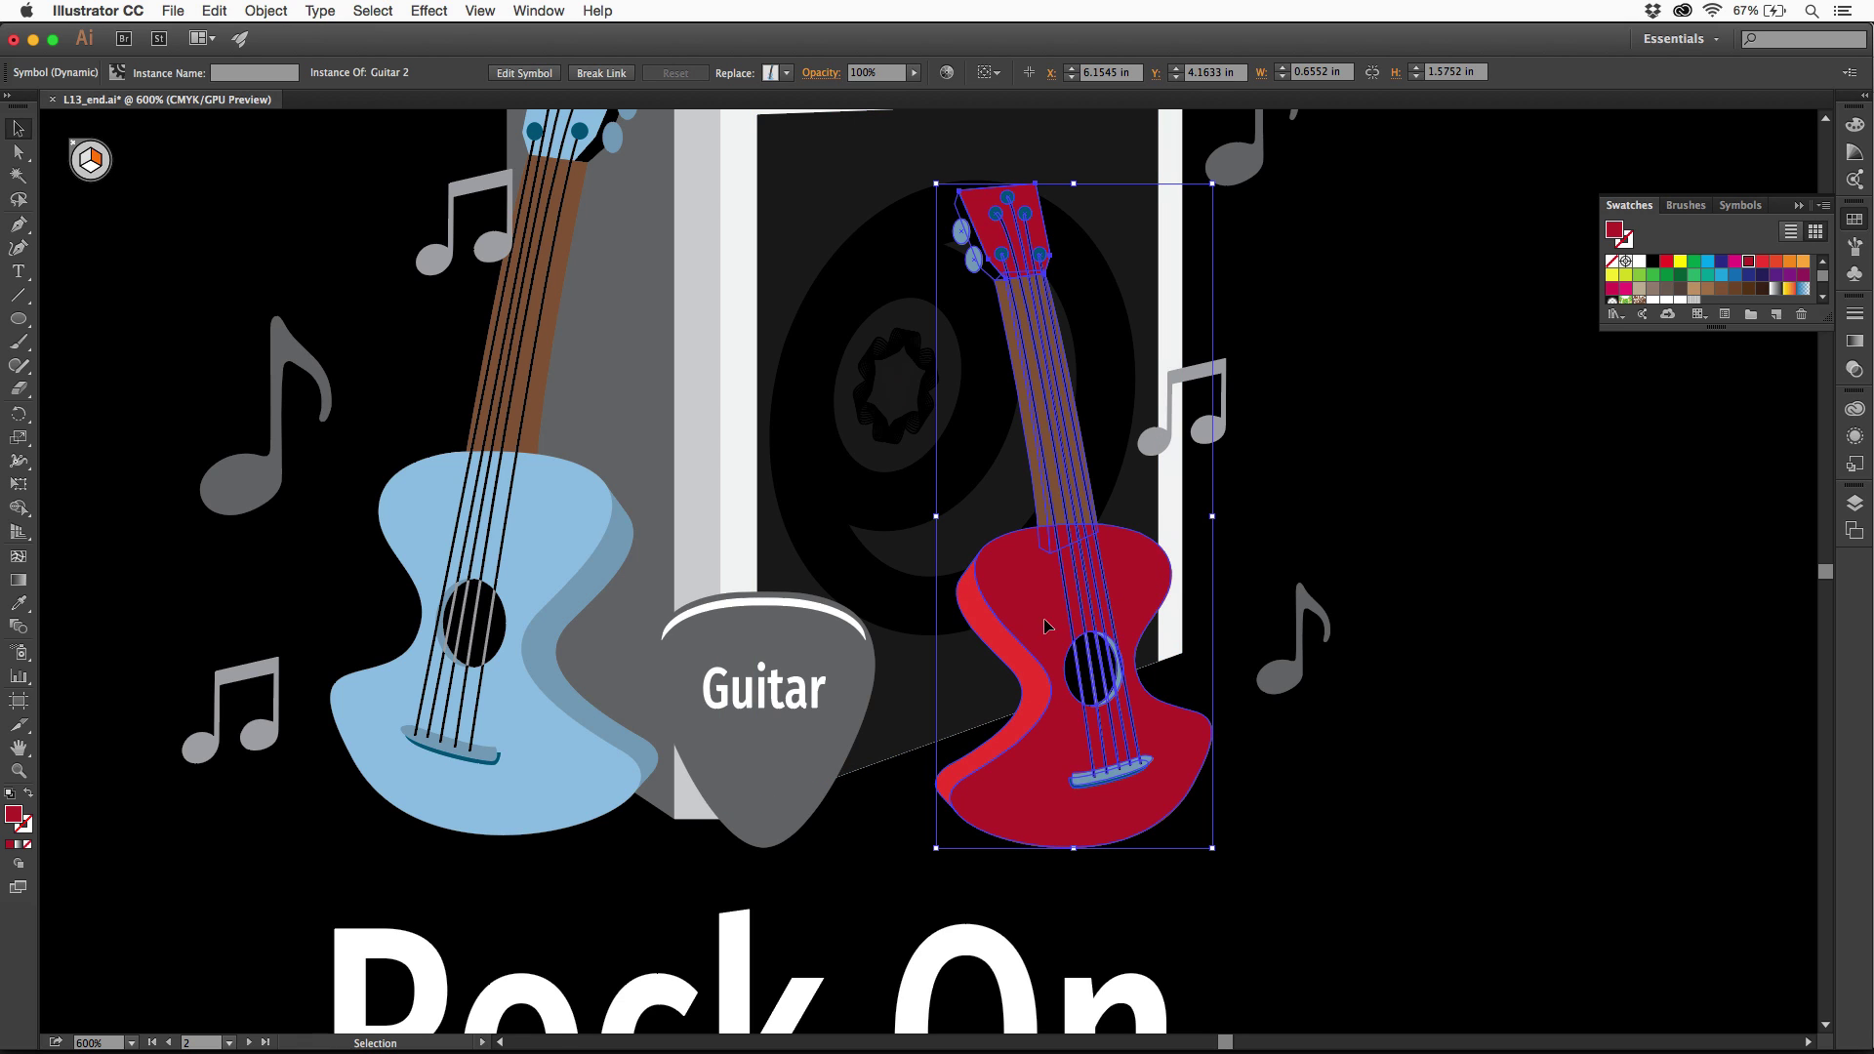
Step: Open the Guitar 2 symbol definition for editing, bringing the guitar into view
double_click(1078, 582)
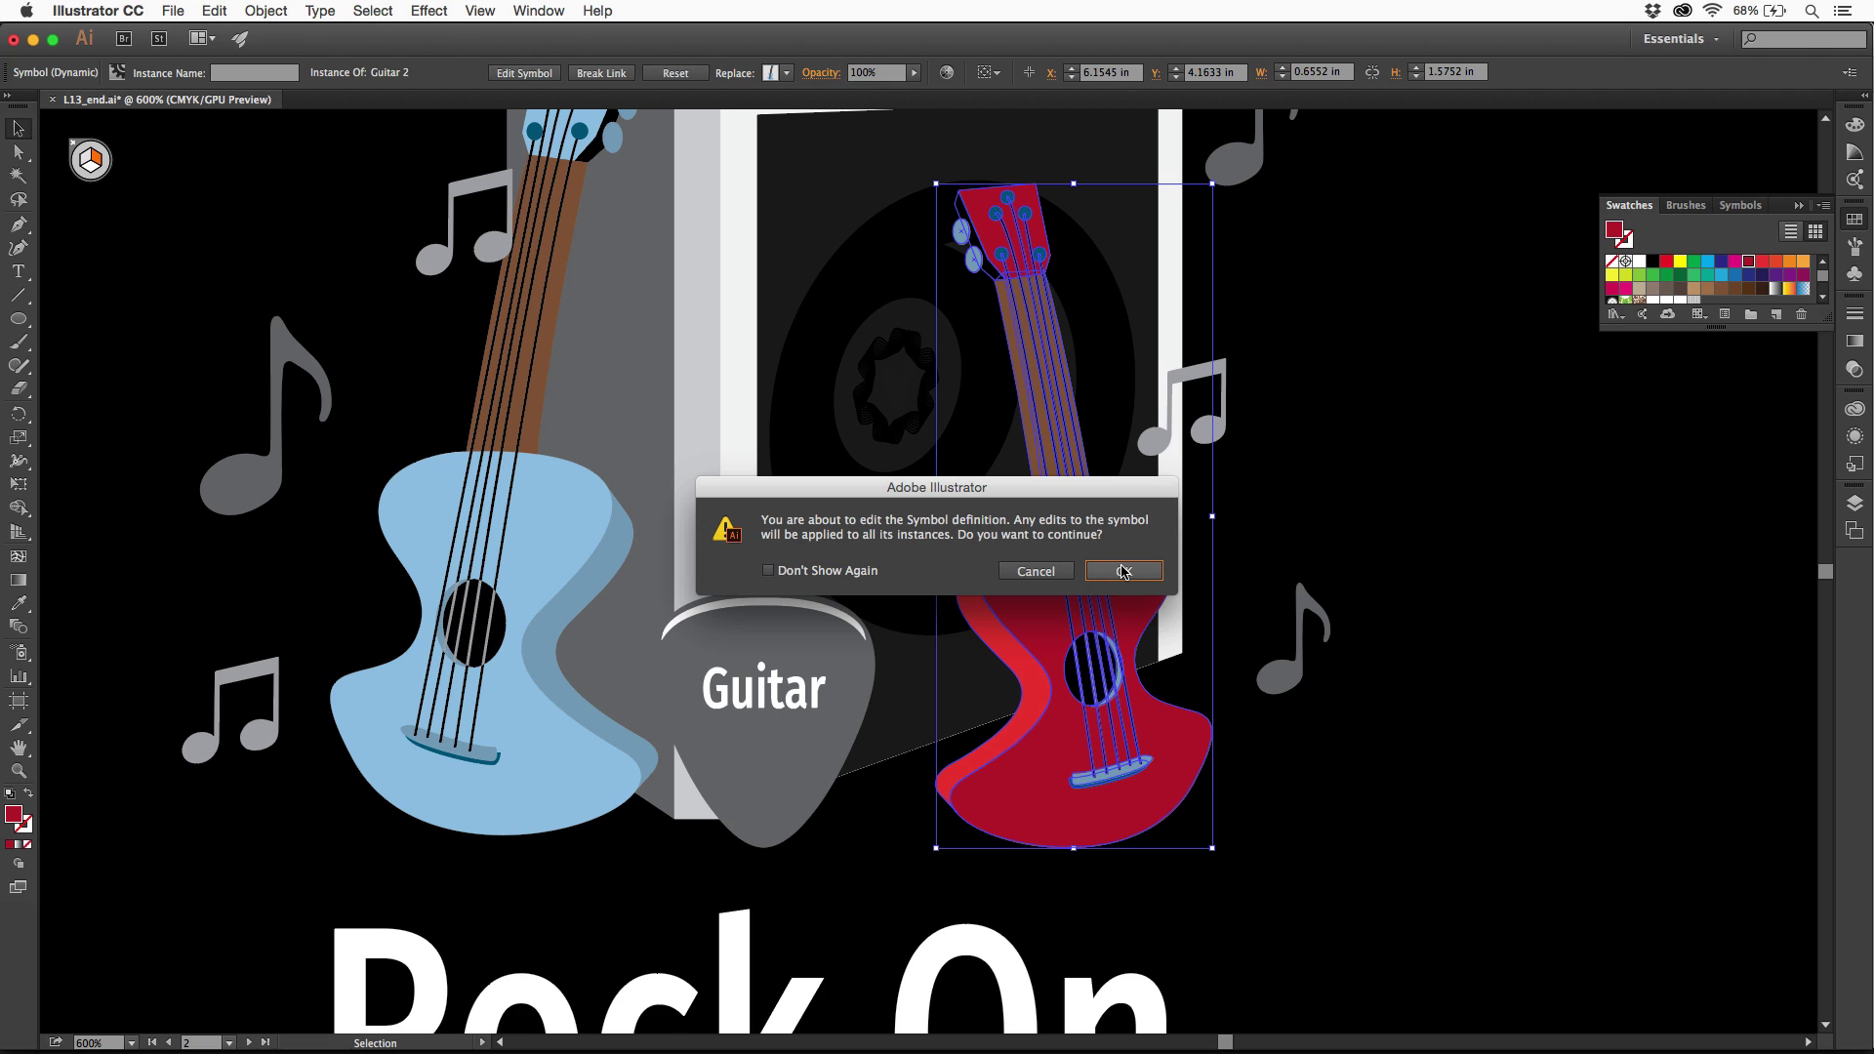
click(1124, 571)
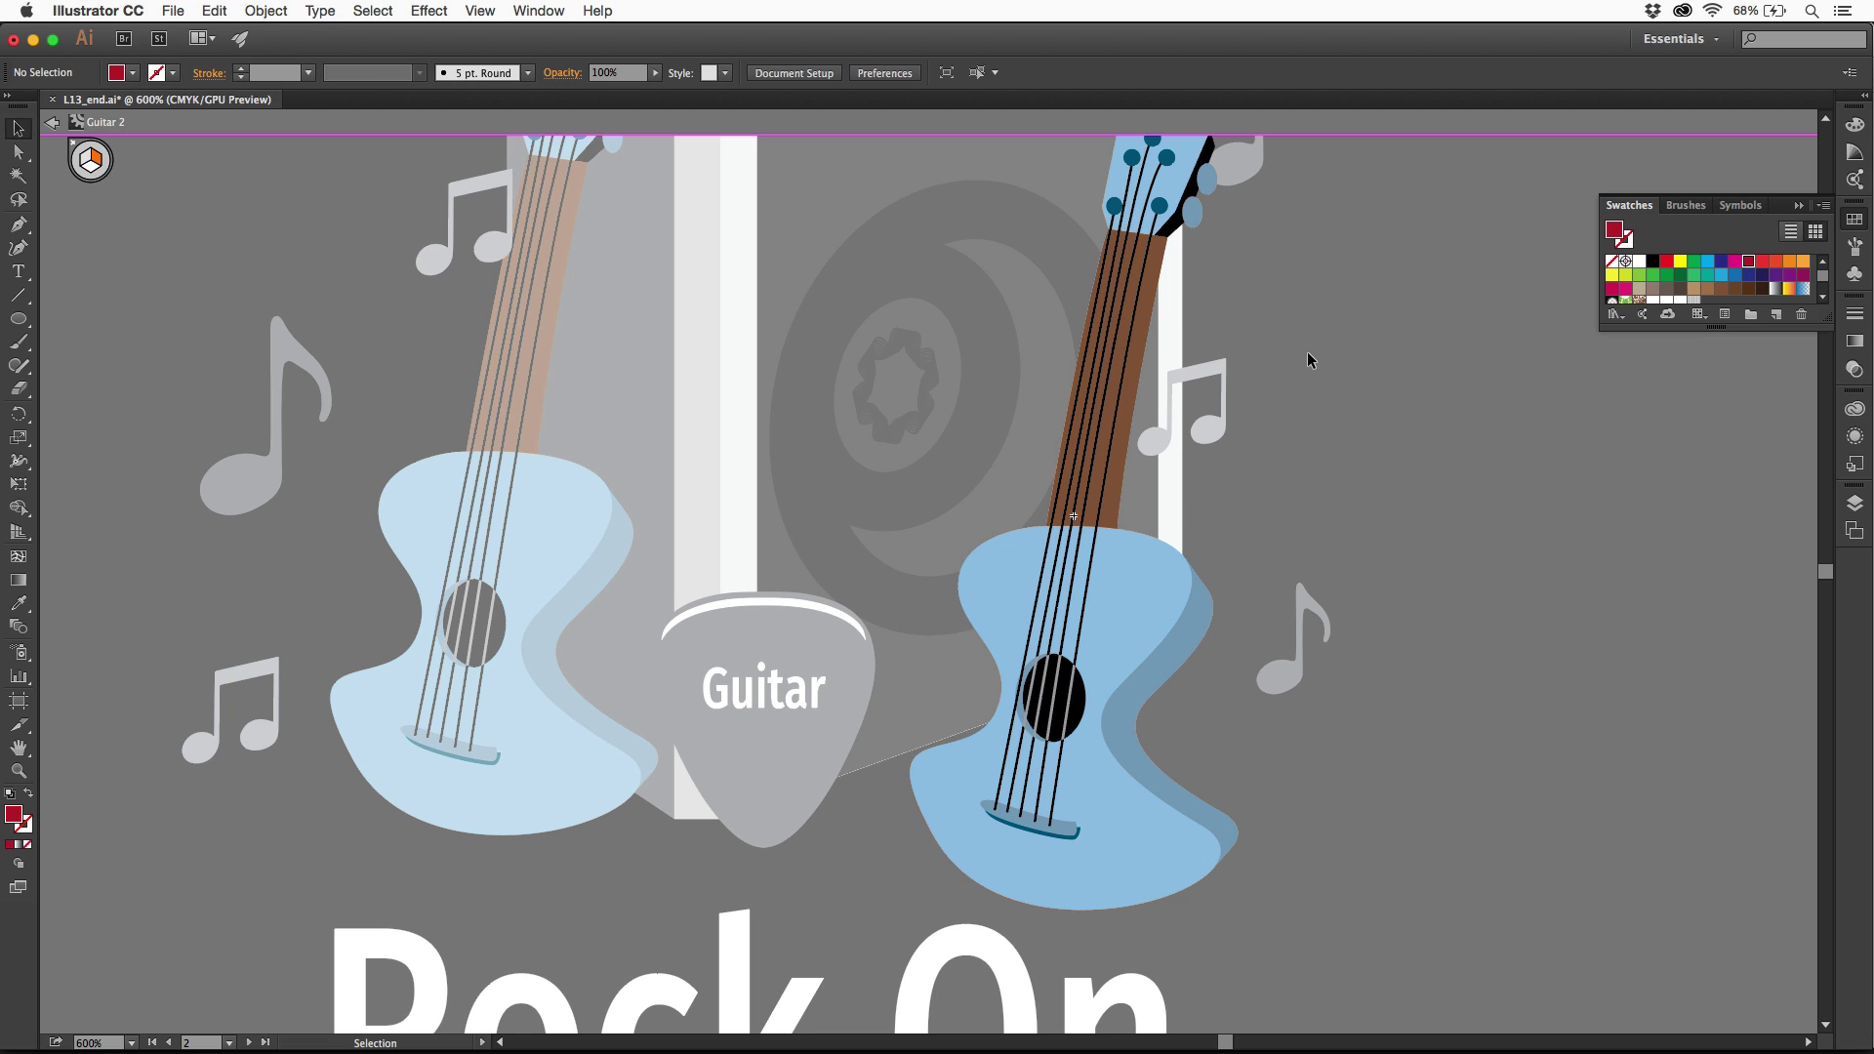
key(space)
drag(1309, 326, 1179, 456)
Step: Stretch the guitar's headstock taller, to 0.3247 in, inside its group
click(1043, 281)
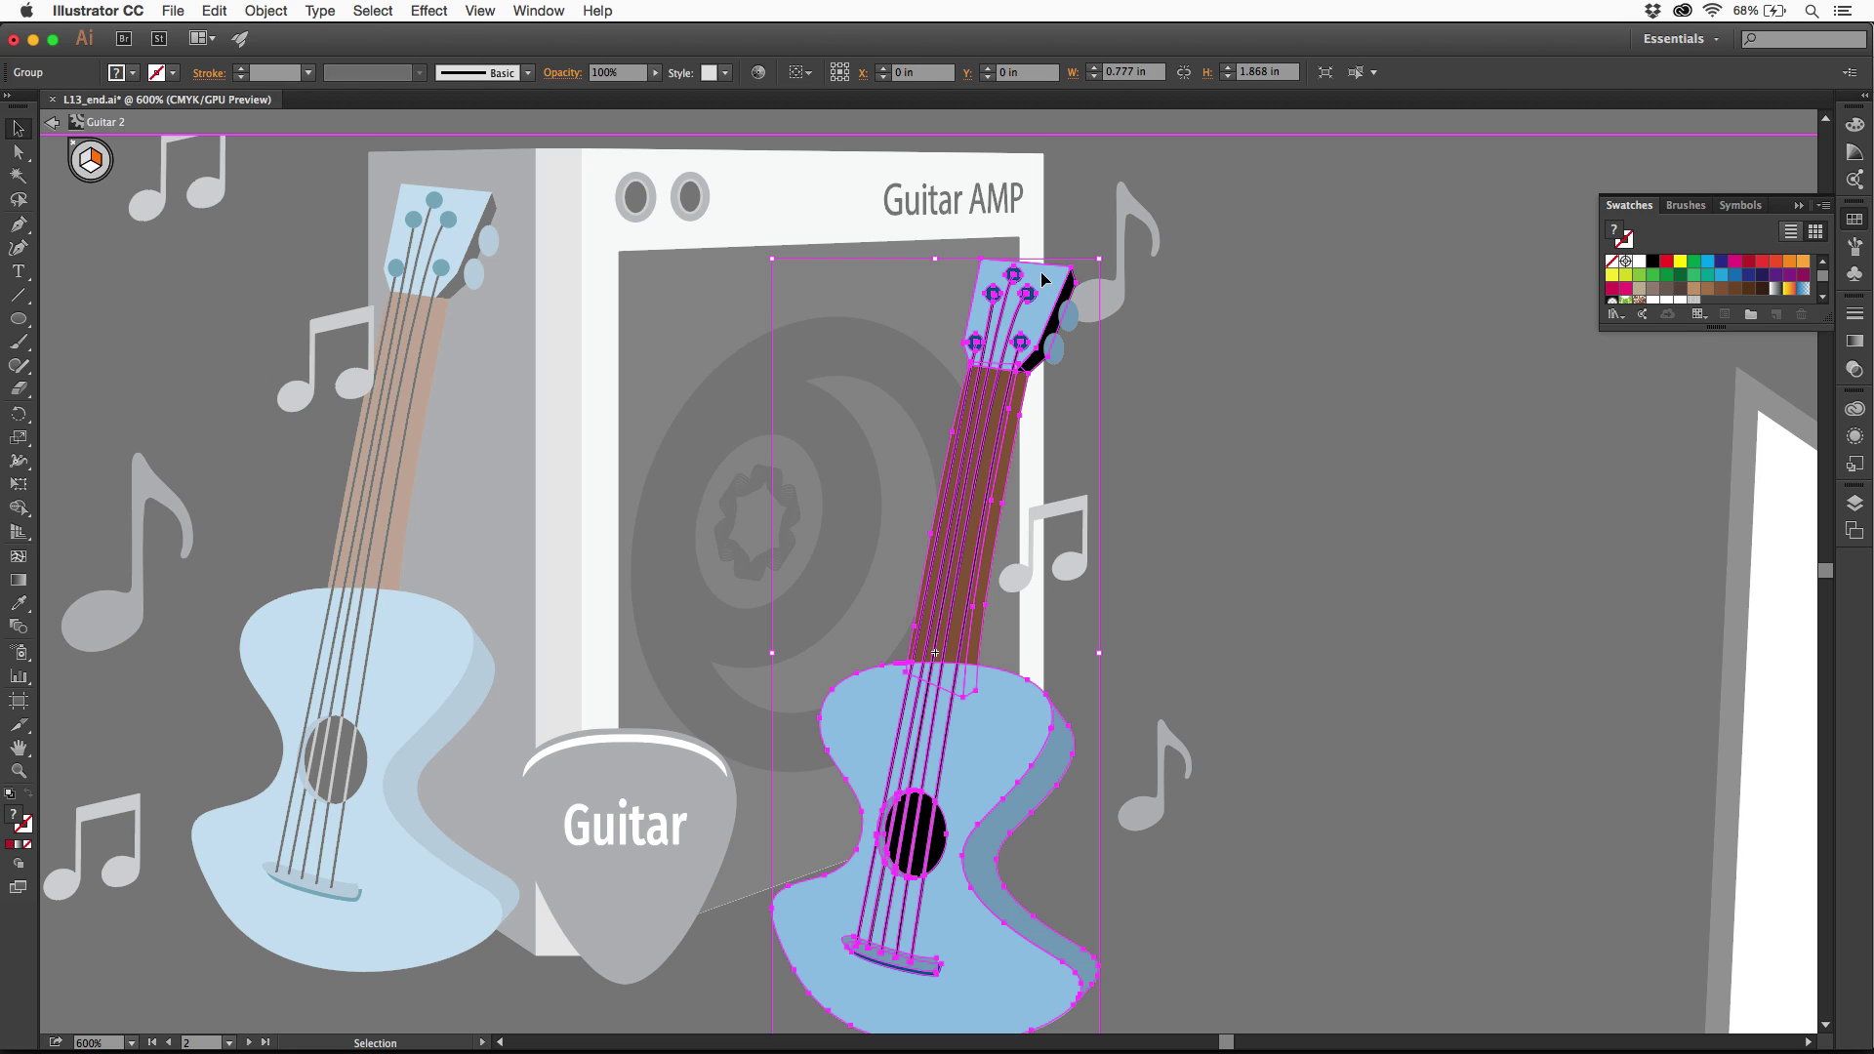
double_click(1046, 282)
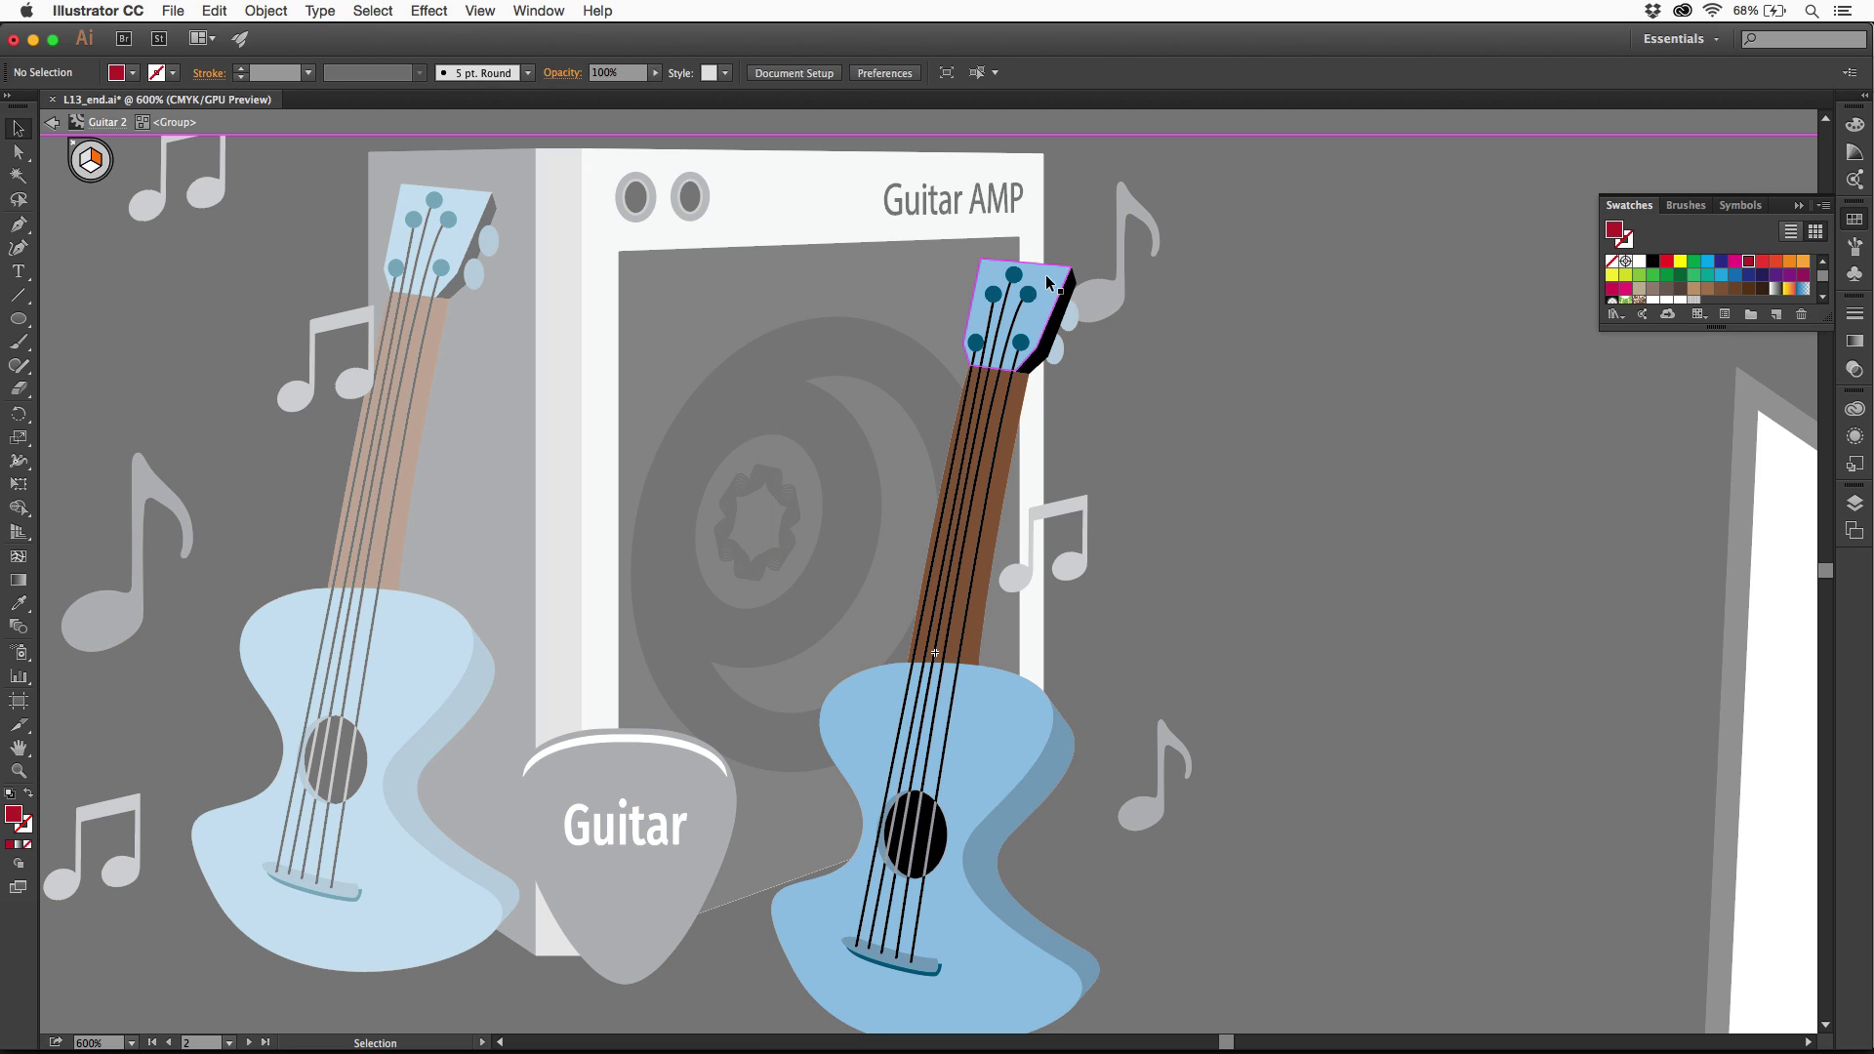
click(1047, 283)
drag(1021, 260, 1029, 236)
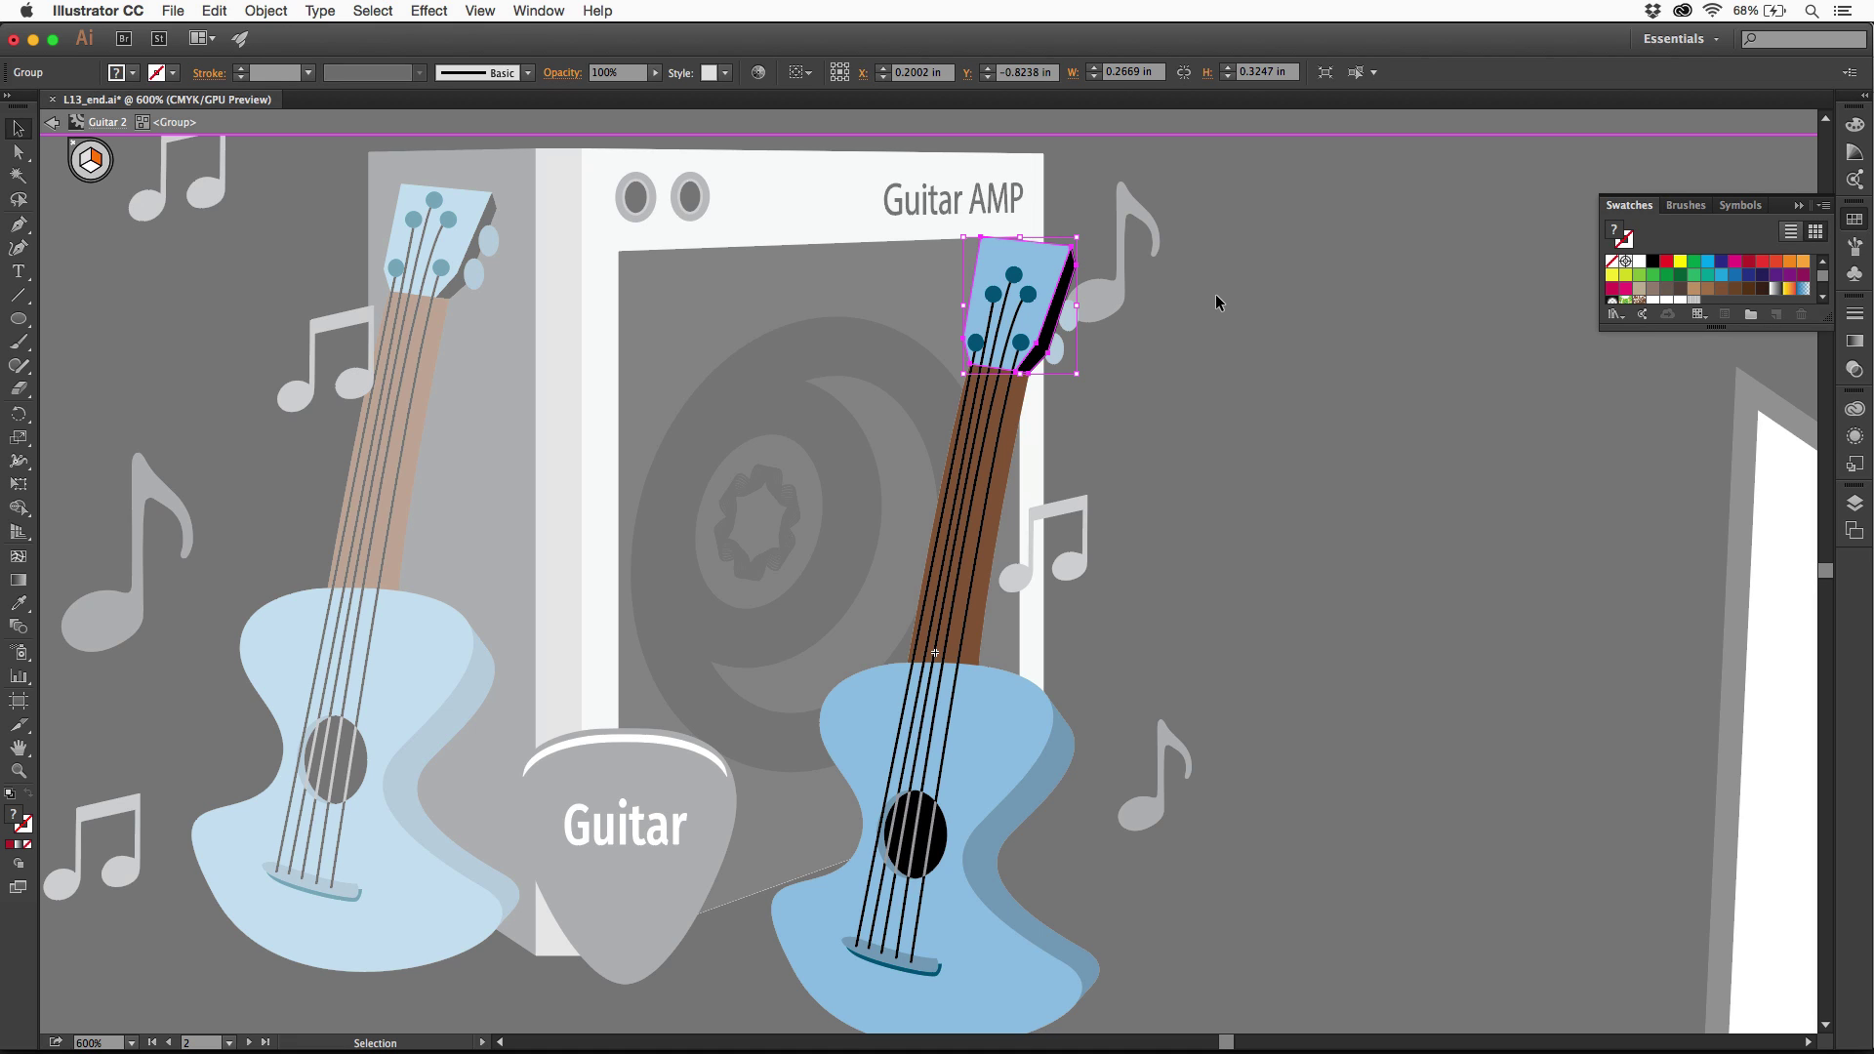
double_click(1363, 392)
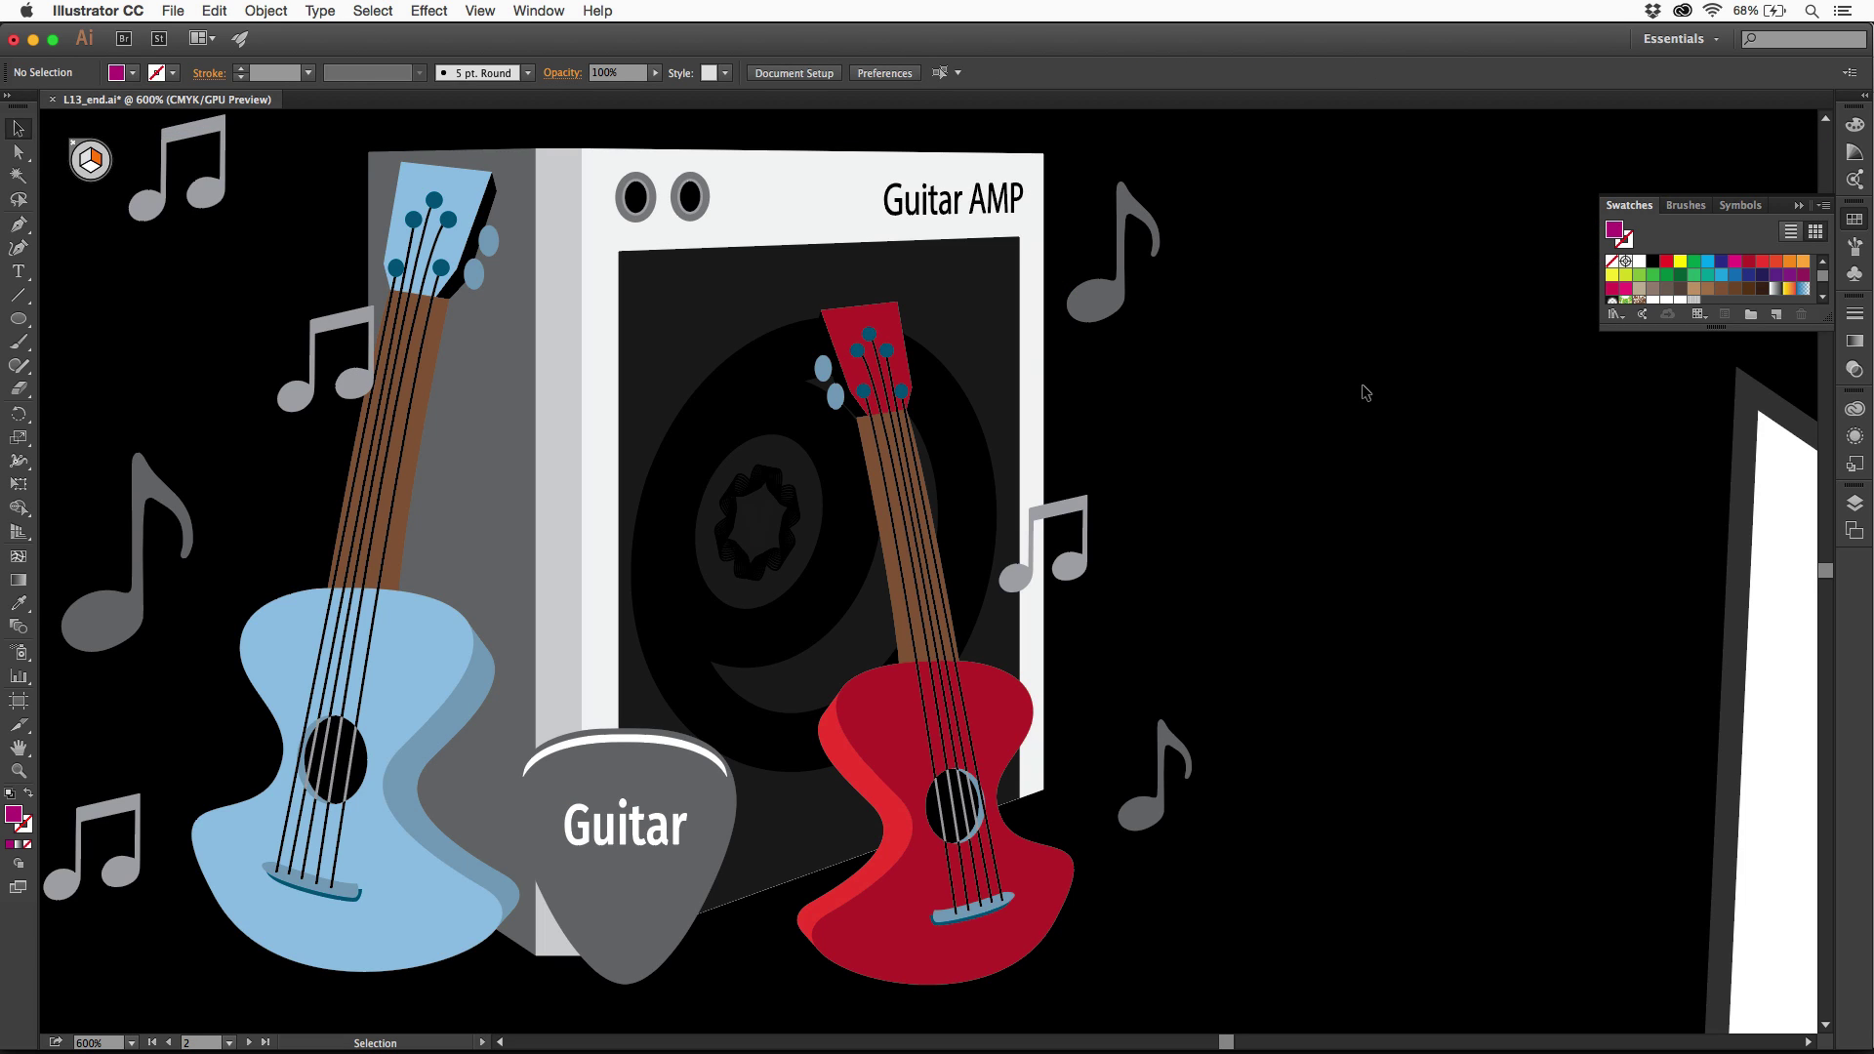